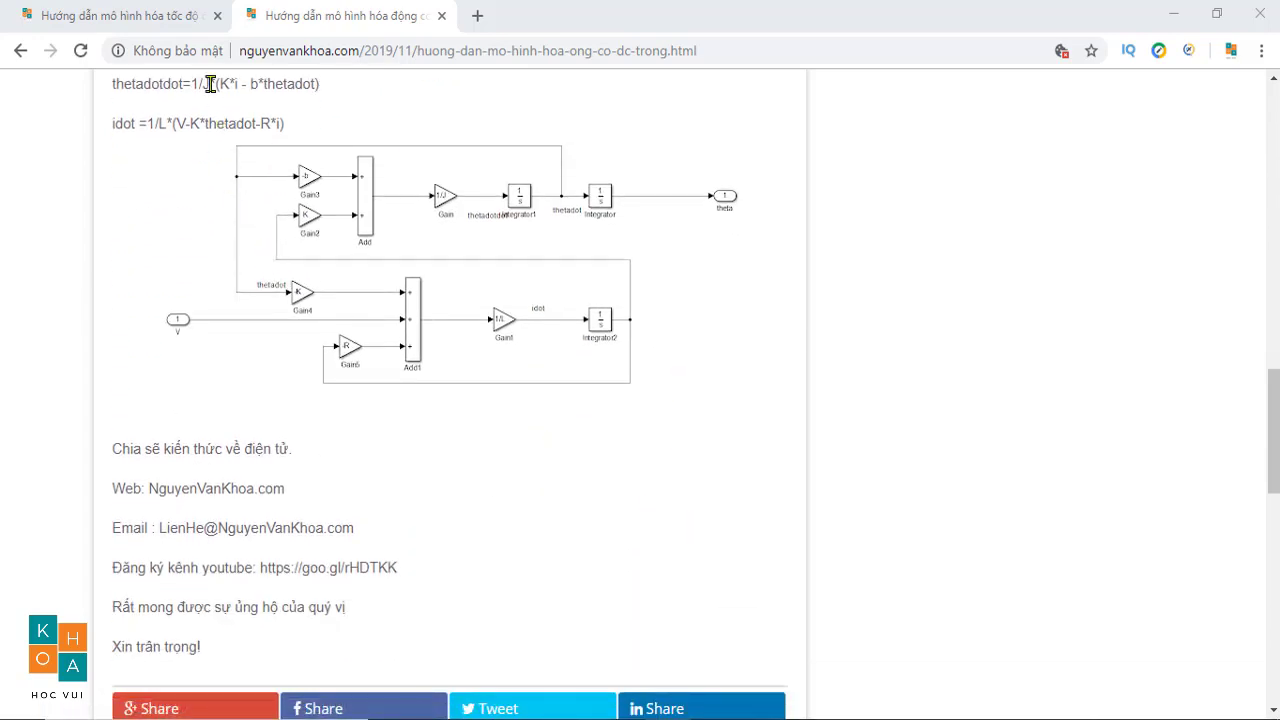
Examine the thetadotdot equation and the DC motor block diagram on the web page
{"action": "left_click_drag", "start_coordinate": [210, 84], "coordinate": [256, 86]}
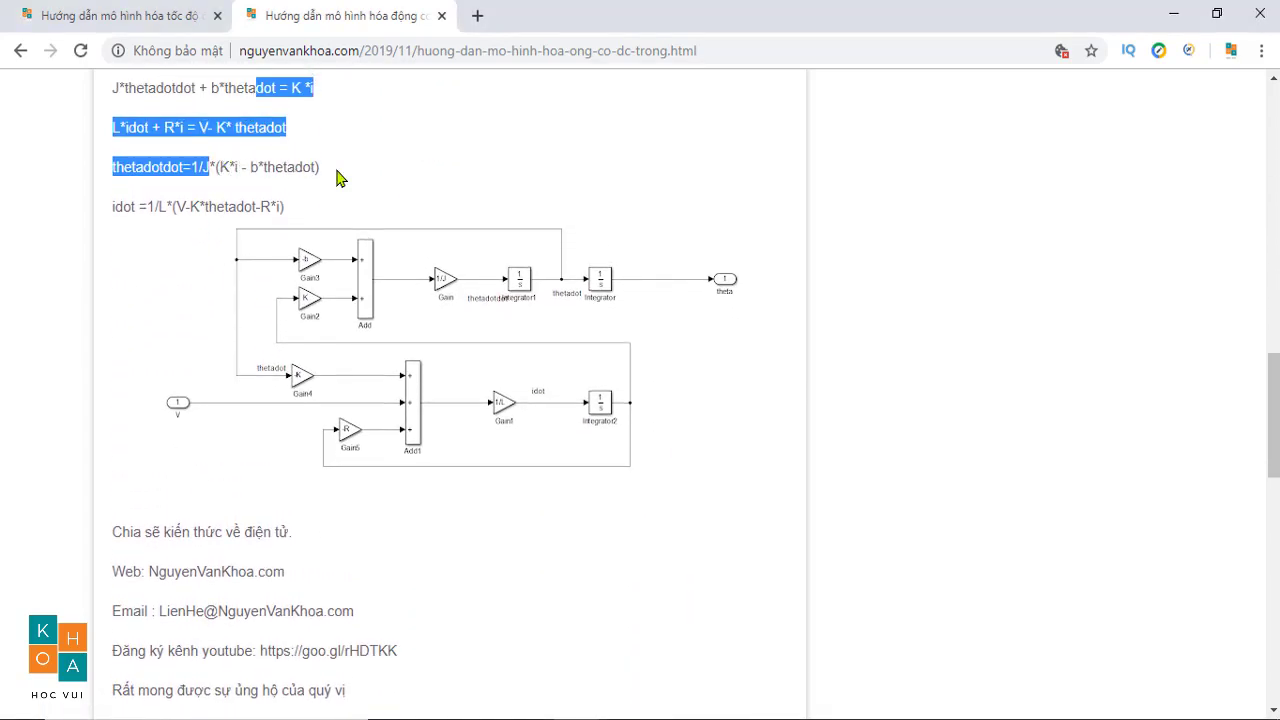
{"action": "left_click_drag", "start_coordinate": [330, 170], "coordinate": [108, 166]}
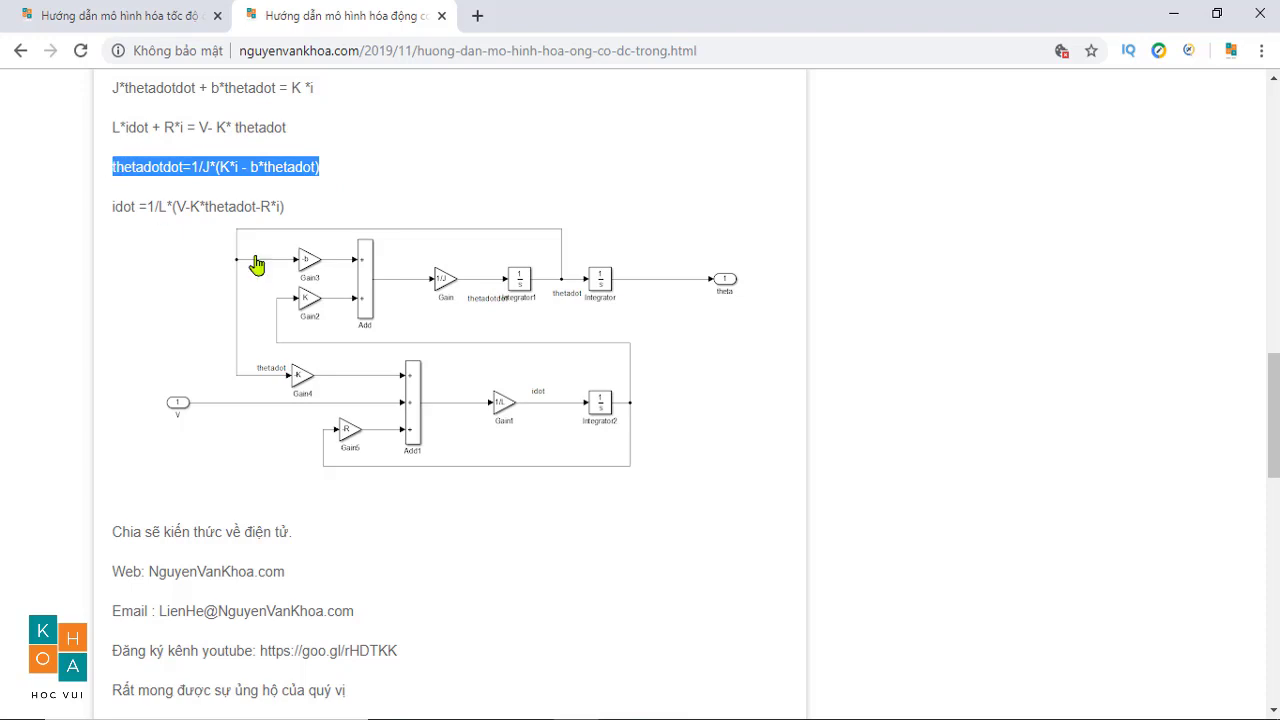
{"action": "scroll", "coordinate": [437, 272], "scroll_direction": "down", "scroll_amount": 2}
{"action": "scroll", "coordinate": [437, 272], "scroll_direction": "up", "scroll_amount": 2}
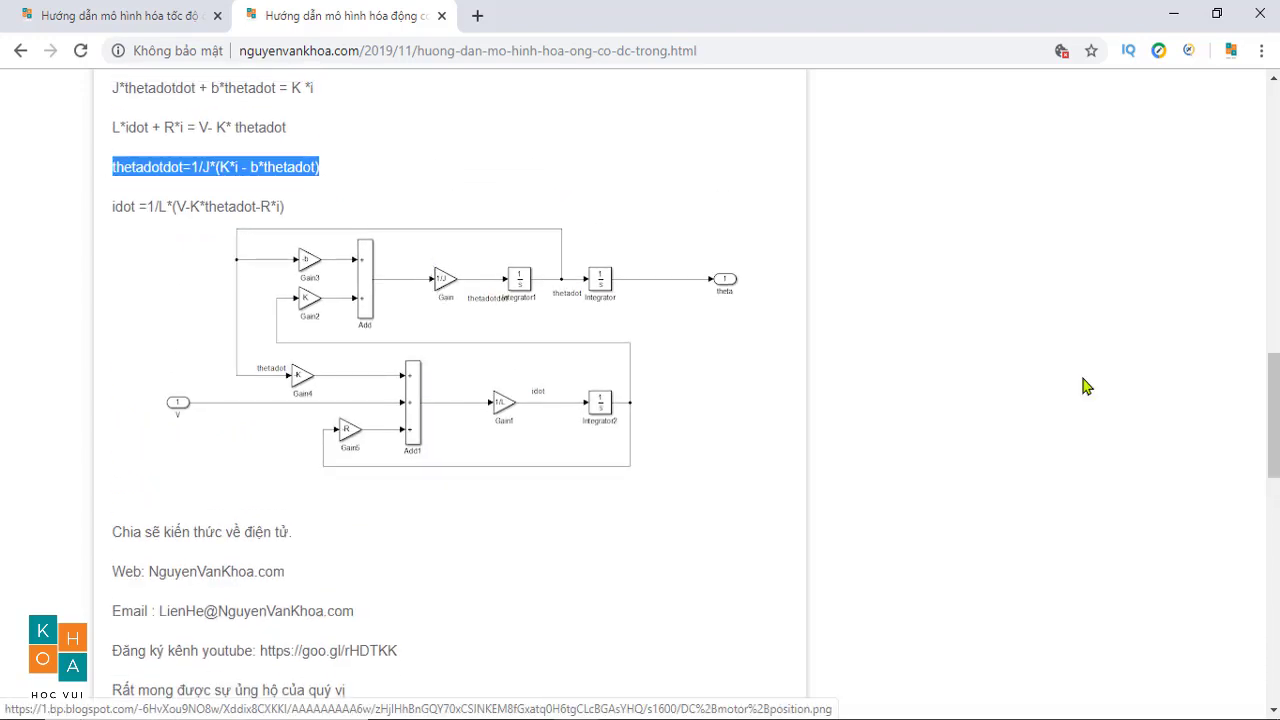
{"action": "left_click_drag", "start_coordinate": [1275, 438], "coordinate": [1276, 452]}
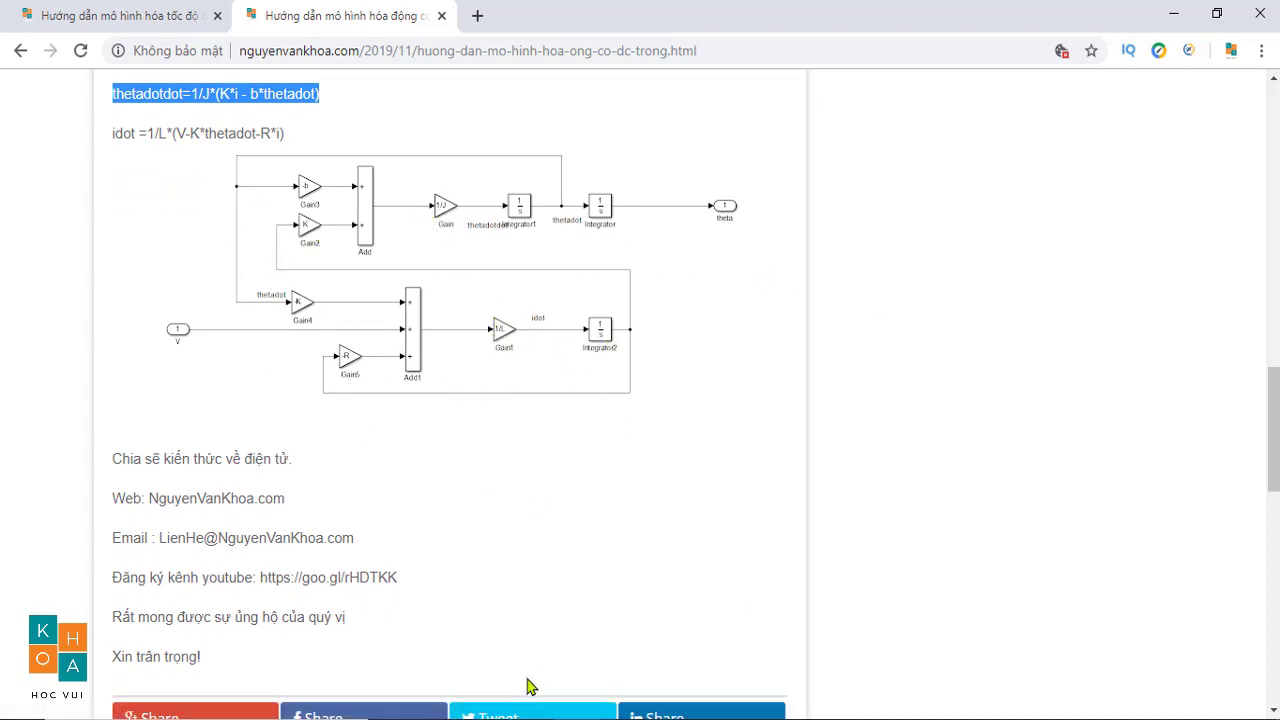
Switch to the Simulink Library Browser, create a blank model and place its window beside the library
{"action": "left_click", "coordinate": [530, 716]}
{"action": "left_click", "coordinate": [524, 650]}
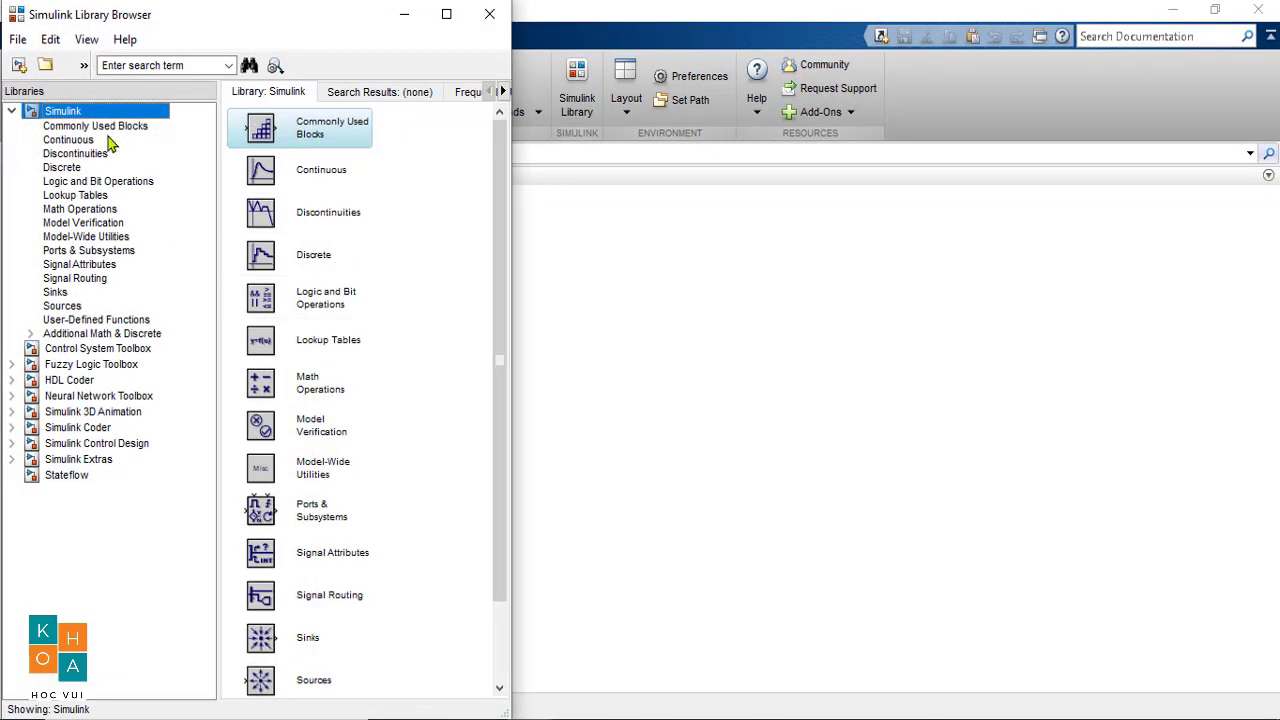
{"action": "left_click", "coordinate": [18, 66]}
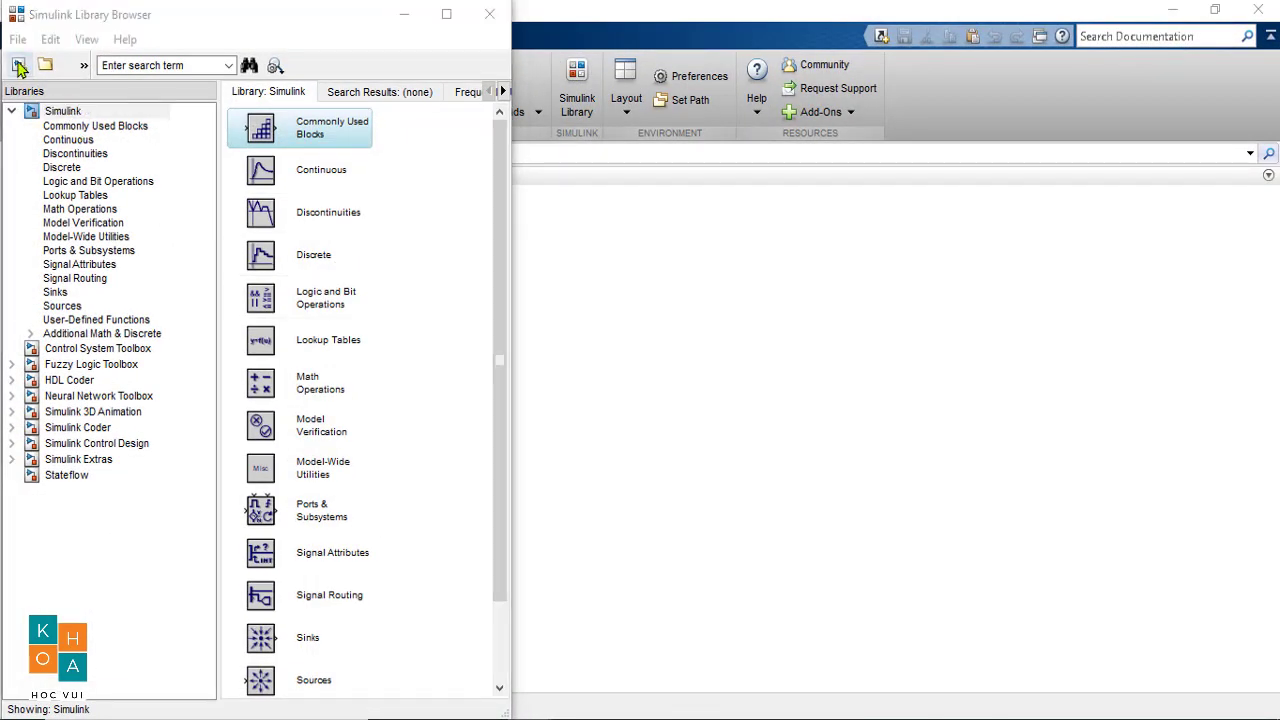
{"action": "left_click_drag", "start_coordinate": [451, 100], "coordinate": [873, 205]}
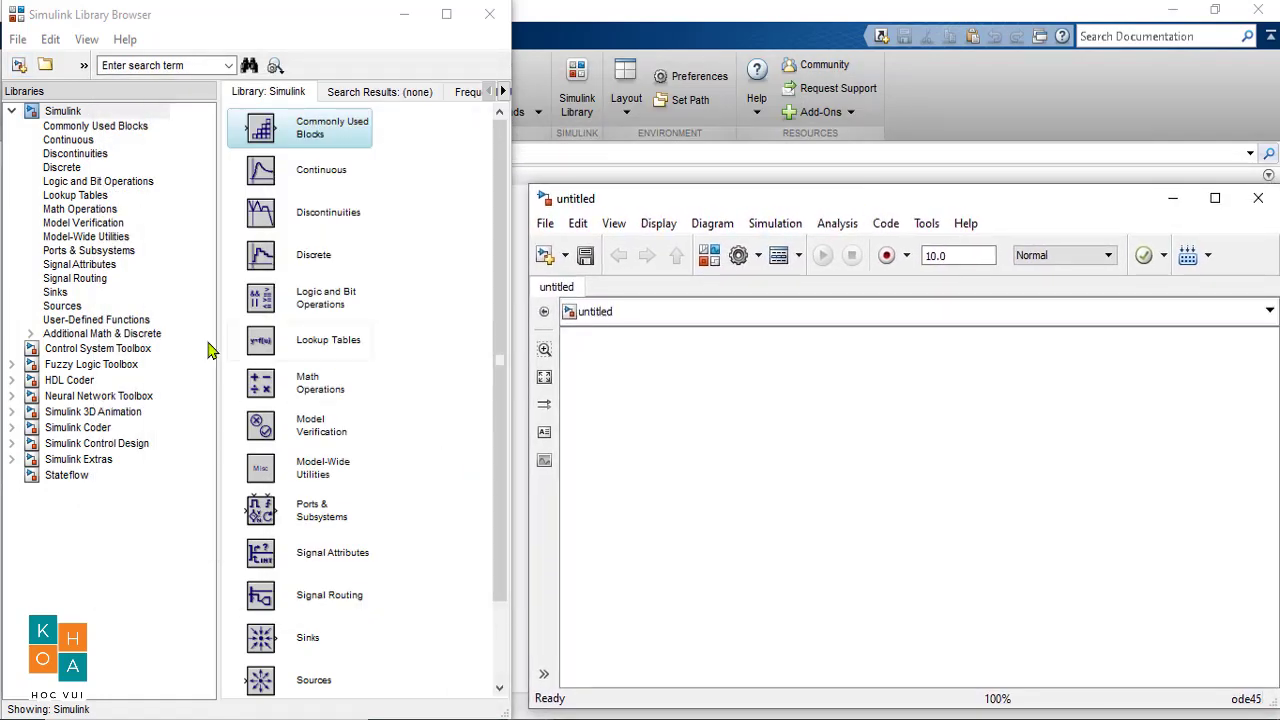
Add two Out1 blocks from the Sinks library, one above the other at the far right of the model canvas
{"action": "left_click", "coordinate": [60, 292]}
{"action": "left_click_drag", "start_coordinate": [265, 215], "coordinate": [1180, 442]}
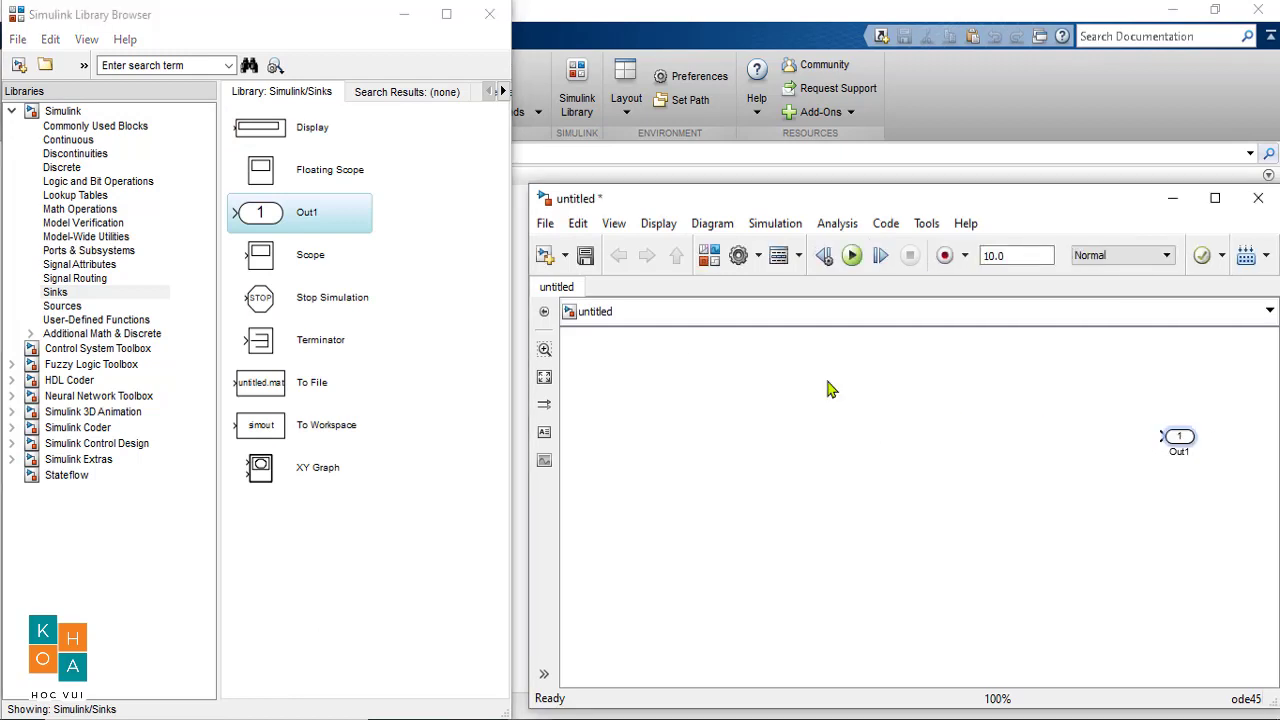
{"action": "left_click_drag", "start_coordinate": [256, 220], "coordinate": [1180, 545]}
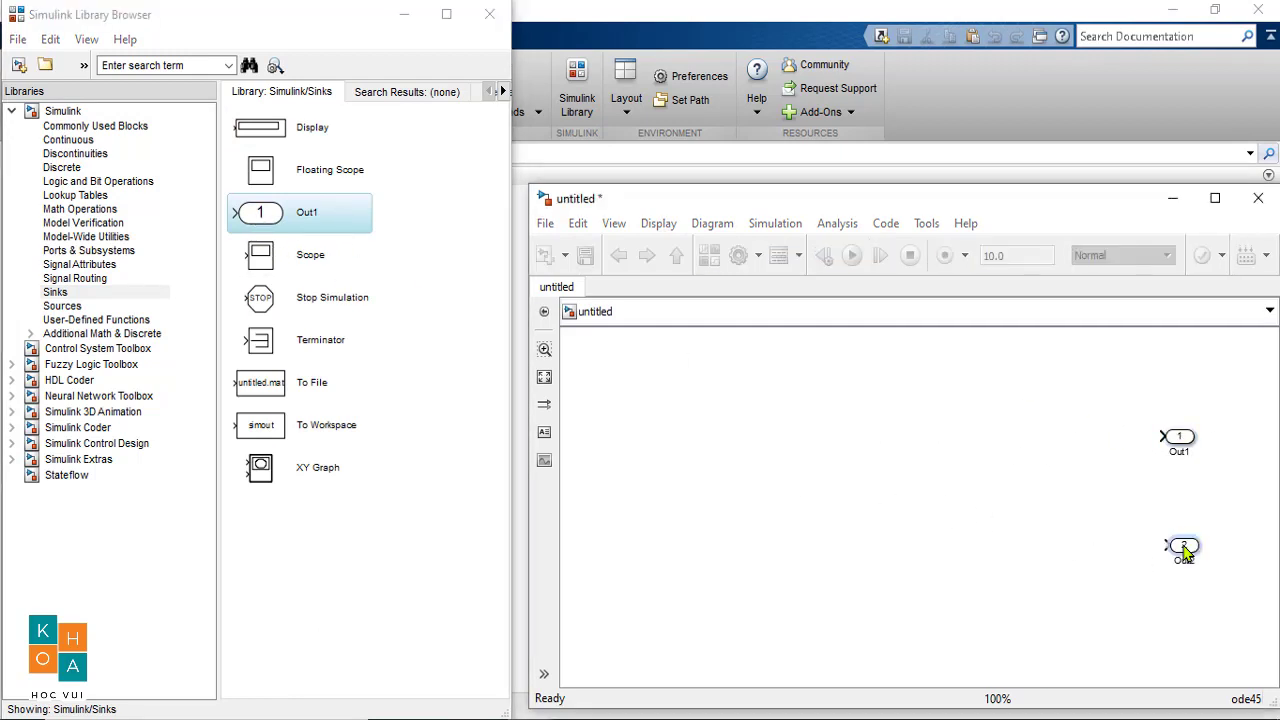
Add three Integrator blocks from the Continuous library: two in the Out1 row and one in the Out2 row
{"action": "left_click", "coordinate": [80, 141]}
{"action": "left_click_drag", "start_coordinate": [264, 176], "coordinate": [1086, 441]}
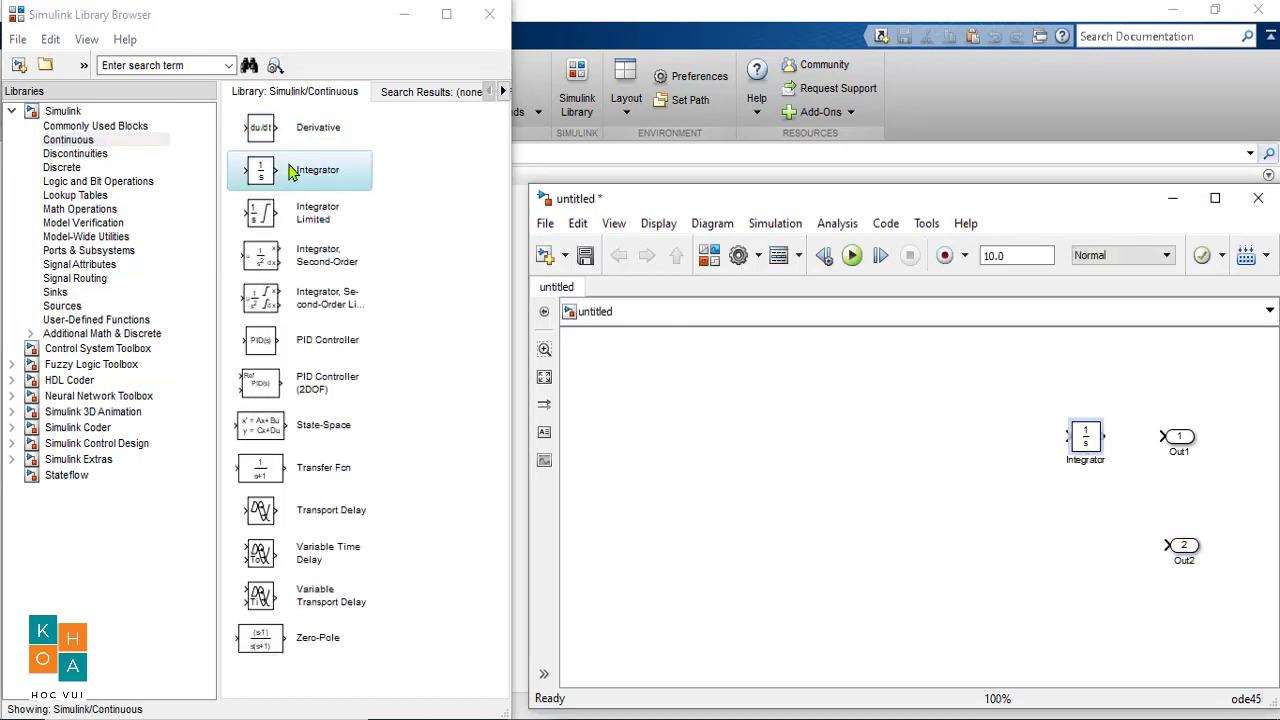
{"action": "left_click_drag", "start_coordinate": [263, 175], "coordinate": [997, 442]}
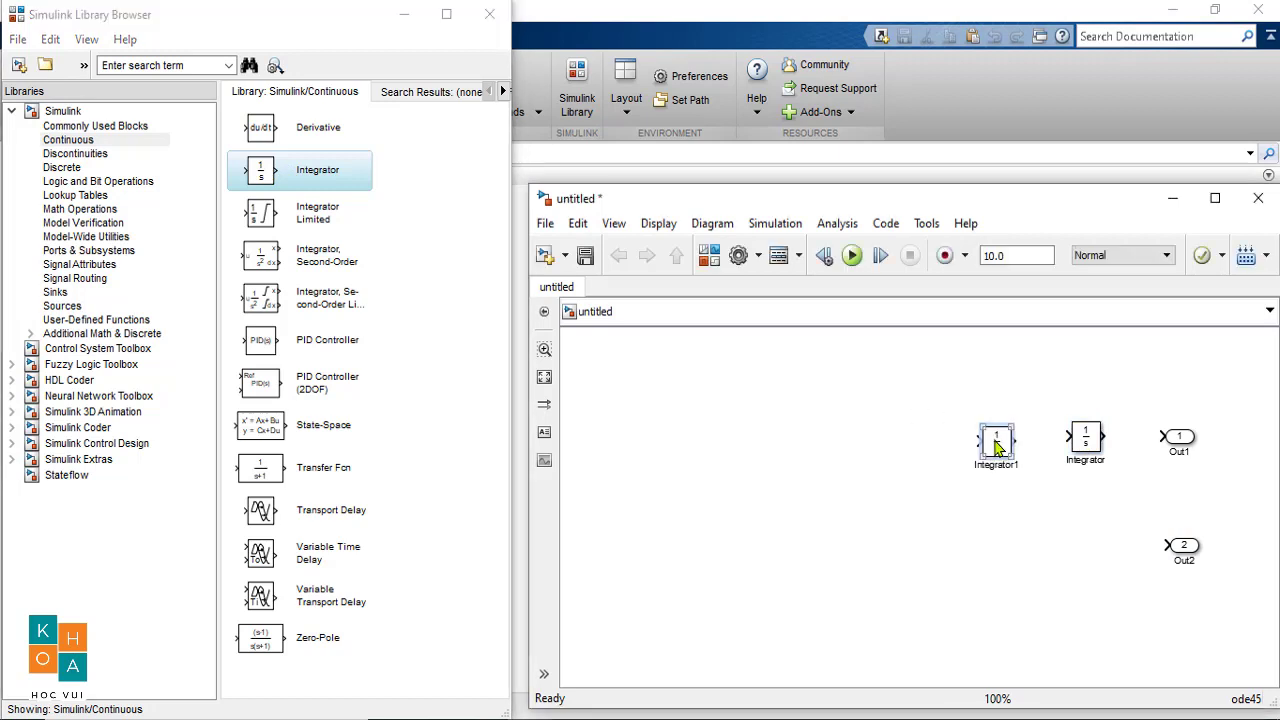
{"action": "left_click_drag", "start_coordinate": [263, 175], "coordinate": [1104, 547]}
Add one Gain and one Add block from Math Operations to each row, left of the integrators
{"action": "left_click", "coordinate": [70, 209]}
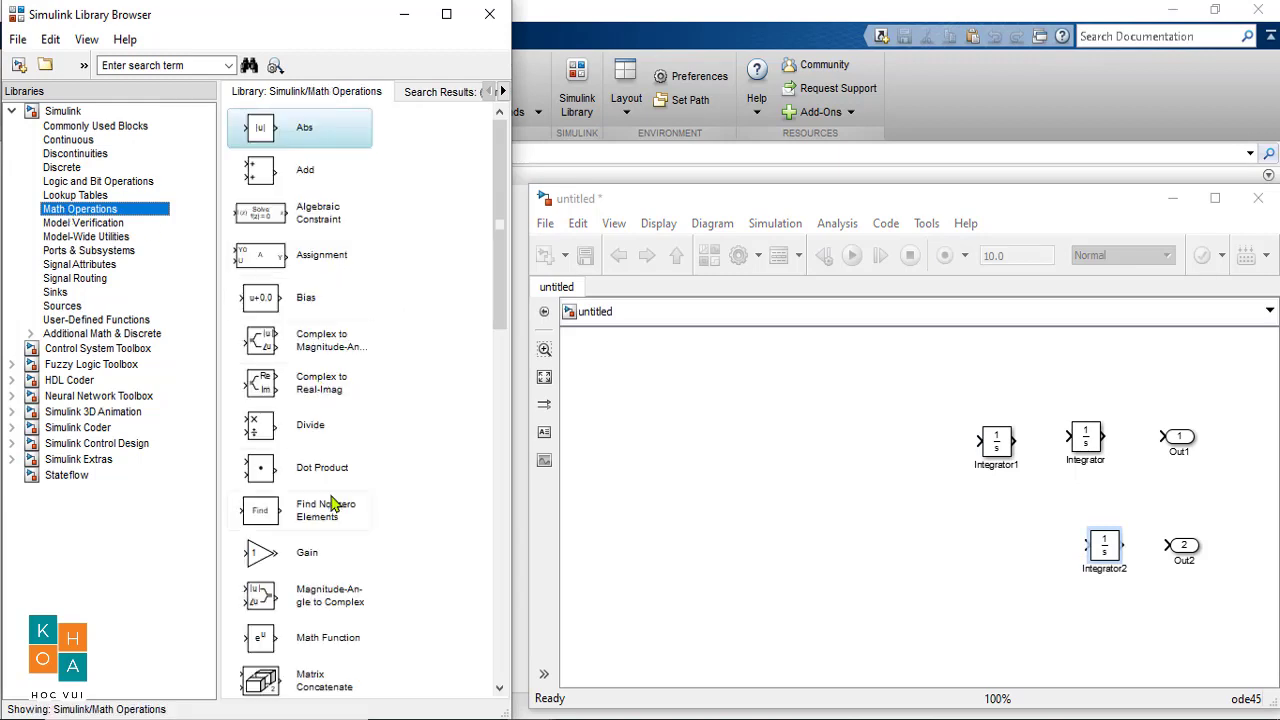
{"action": "left_click_drag", "start_coordinate": [270, 555], "coordinate": [904, 450]}
{"action": "left_click_drag", "start_coordinate": [283, 540], "coordinate": [1000, 556]}
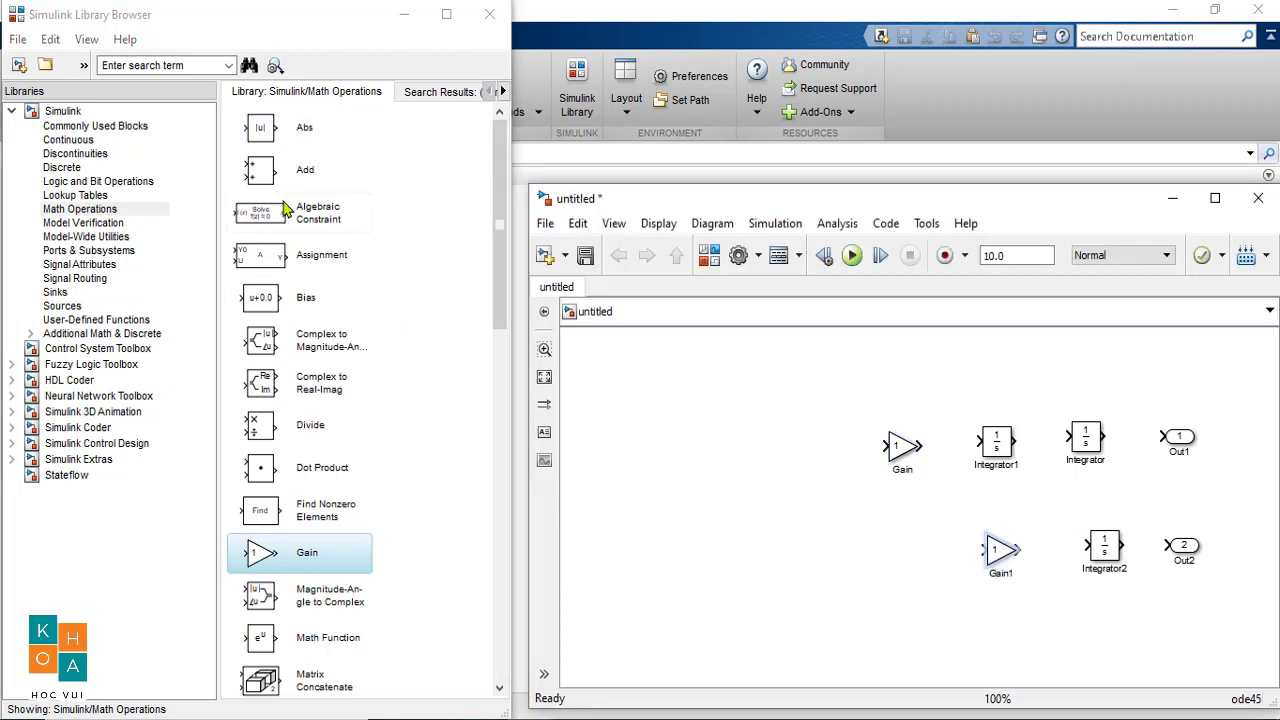
{"action": "left_click_drag", "start_coordinate": [265, 180], "coordinate": [822, 456]}
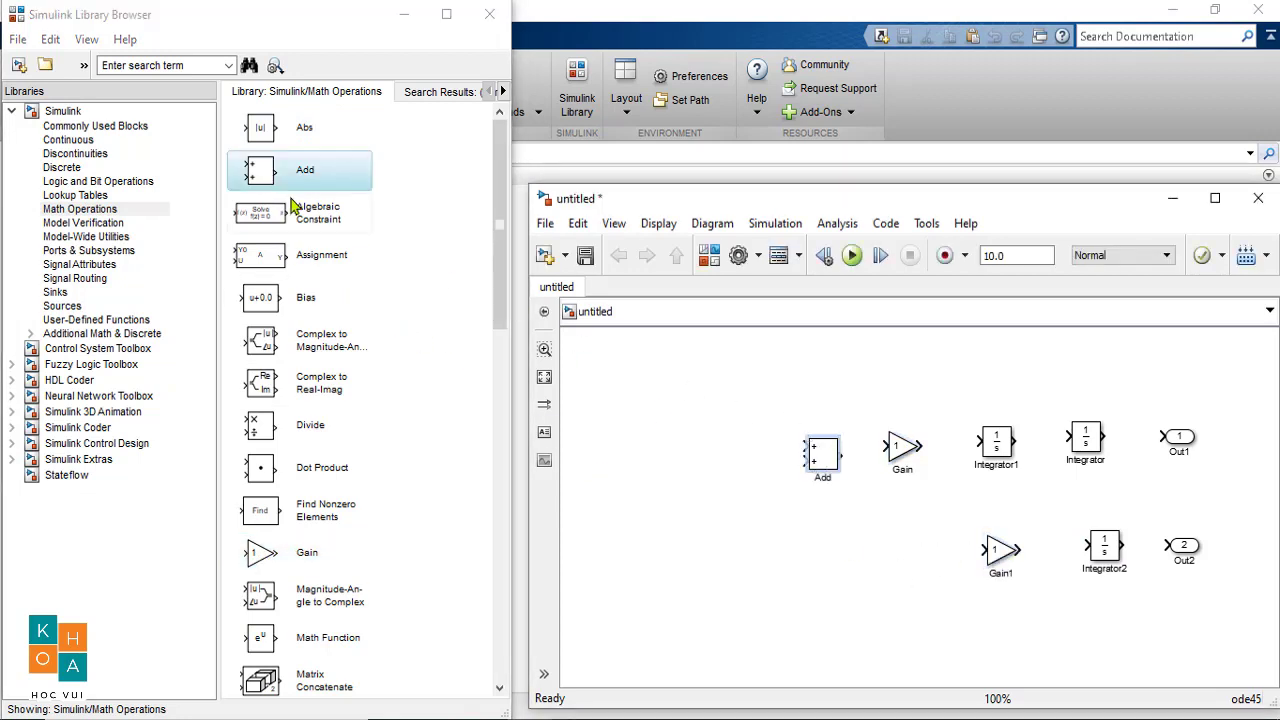
{"action": "left_click_drag", "start_coordinate": [264, 175], "coordinate": [848, 552]}
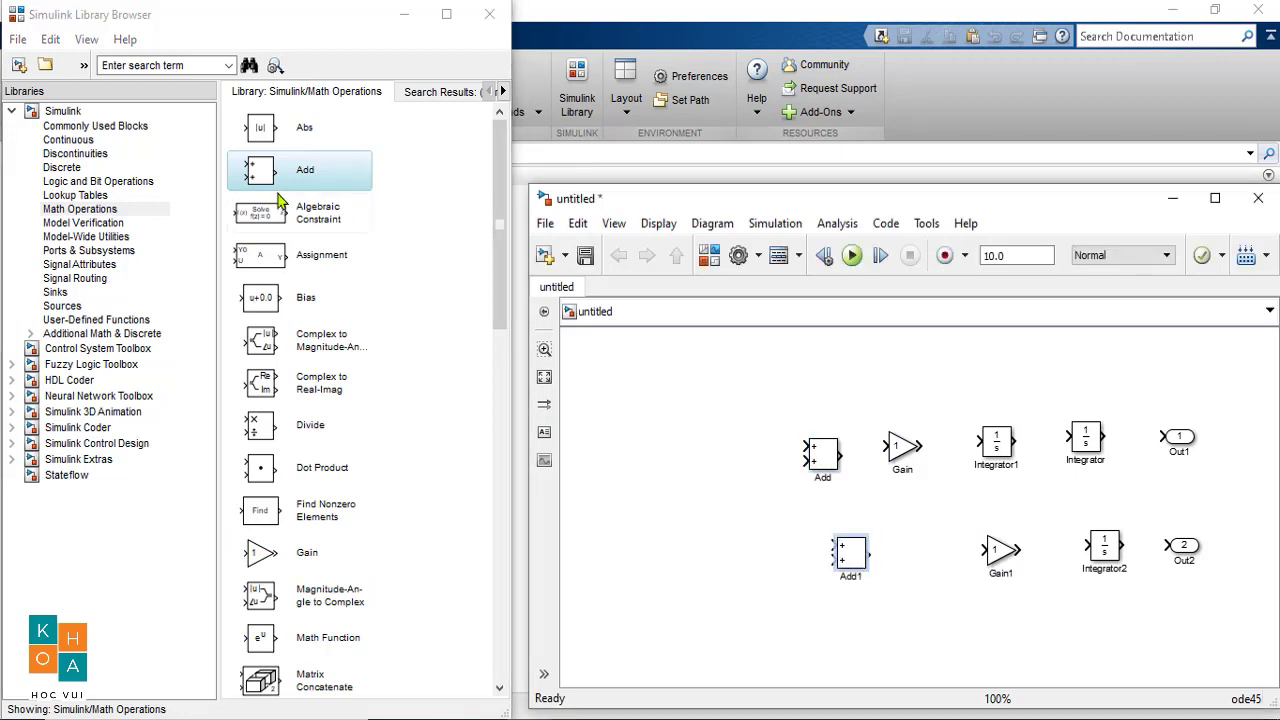
Stack four more Gain blocks left of the Add blocks, two for each row
{"action": "left_click_drag", "start_coordinate": [260, 555], "coordinate": [705, 405]}
{"action": "left_click_drag", "start_coordinate": [255, 563], "coordinate": [705, 466]}
{"action": "left_click_drag", "start_coordinate": [258, 558], "coordinate": [691, 566]}
{"action": "left_click_drag", "start_coordinate": [262, 562], "coordinate": [682, 648]}
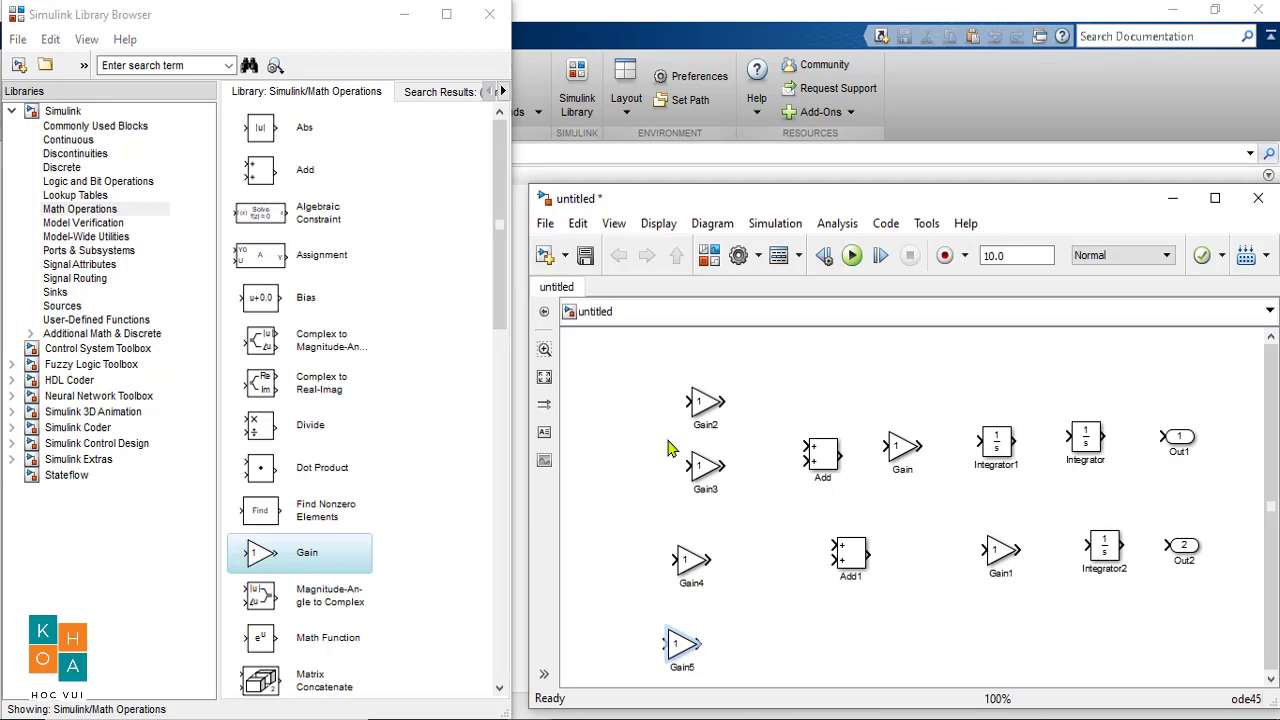
Check the reference diagram in the browser, and bring the untitled model window in front of it
{"action": "left_click", "coordinate": [577, 711]}
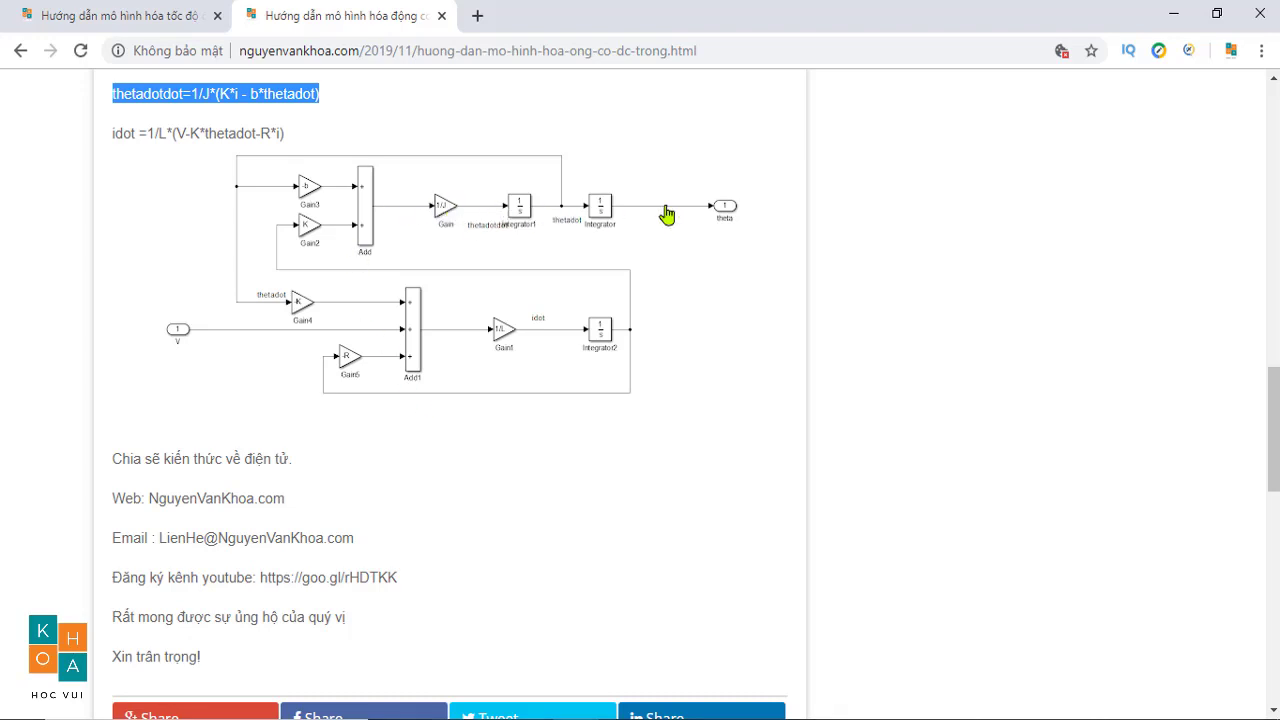
{"action": "mouse_move", "coordinate": [530, 715]}
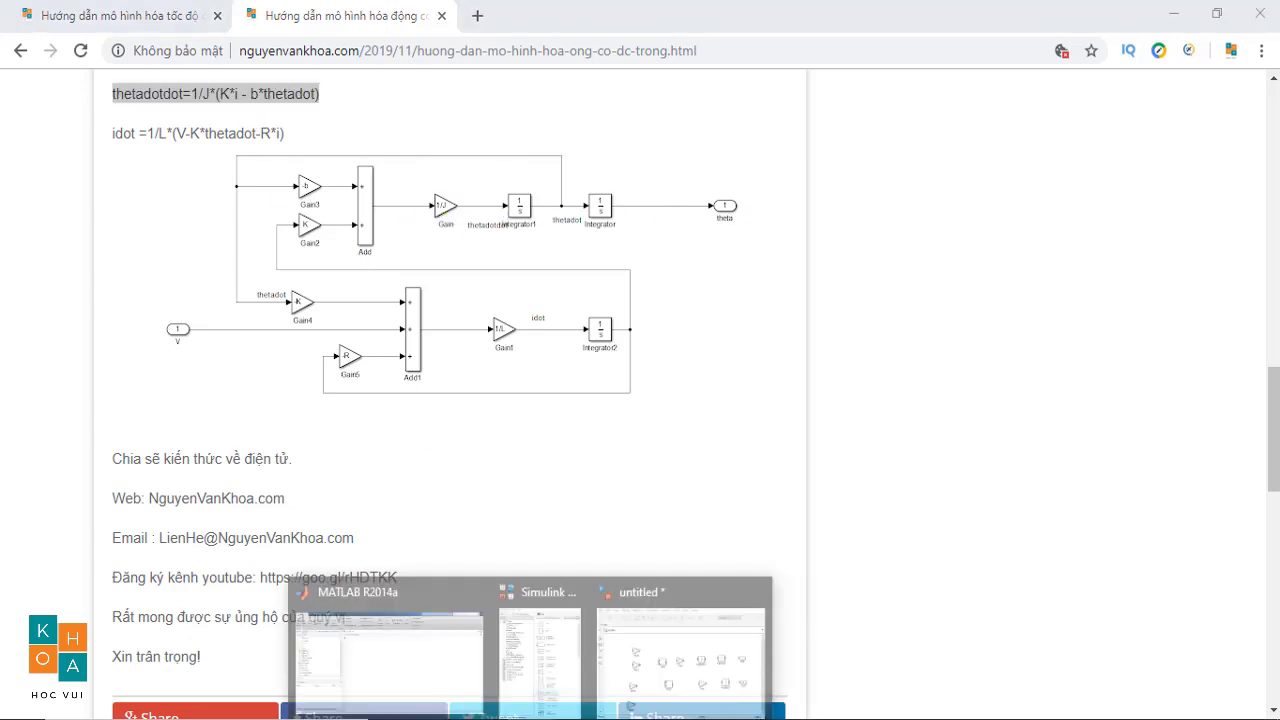
{"action": "left_click", "coordinate": [618, 660]}
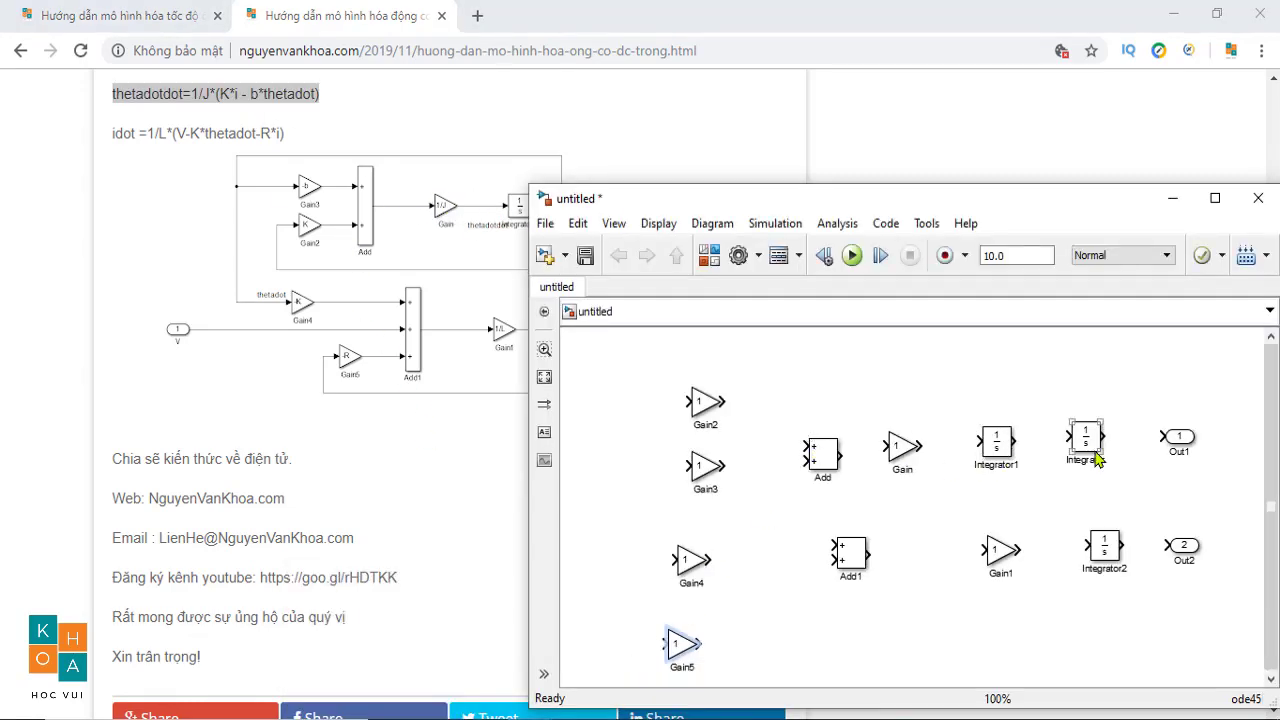
Connect Add, Gain, Integrator1, Integrator and Out1 in series, aligning the blocks and making Add taller
{"action": "left_click_drag", "start_coordinate": [1104, 437], "coordinate": [1160, 437]}
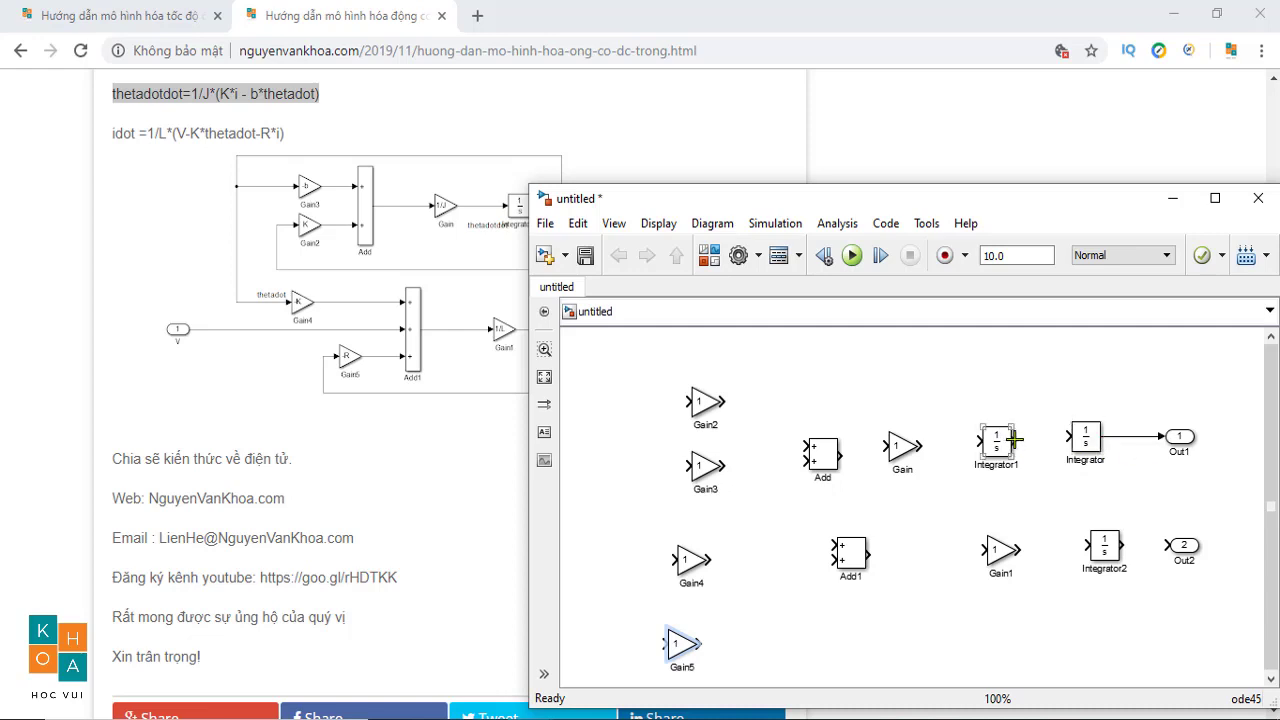
{"action": "mouse_move", "coordinate": [1018, 440]}
{"action": "left_mouse_down"}
{"action": "mouse_move", "coordinate": [1068, 440]}
{"action": "mouse_move", "coordinate": [1010, 441]}
{"action": "left_mouse_up"}
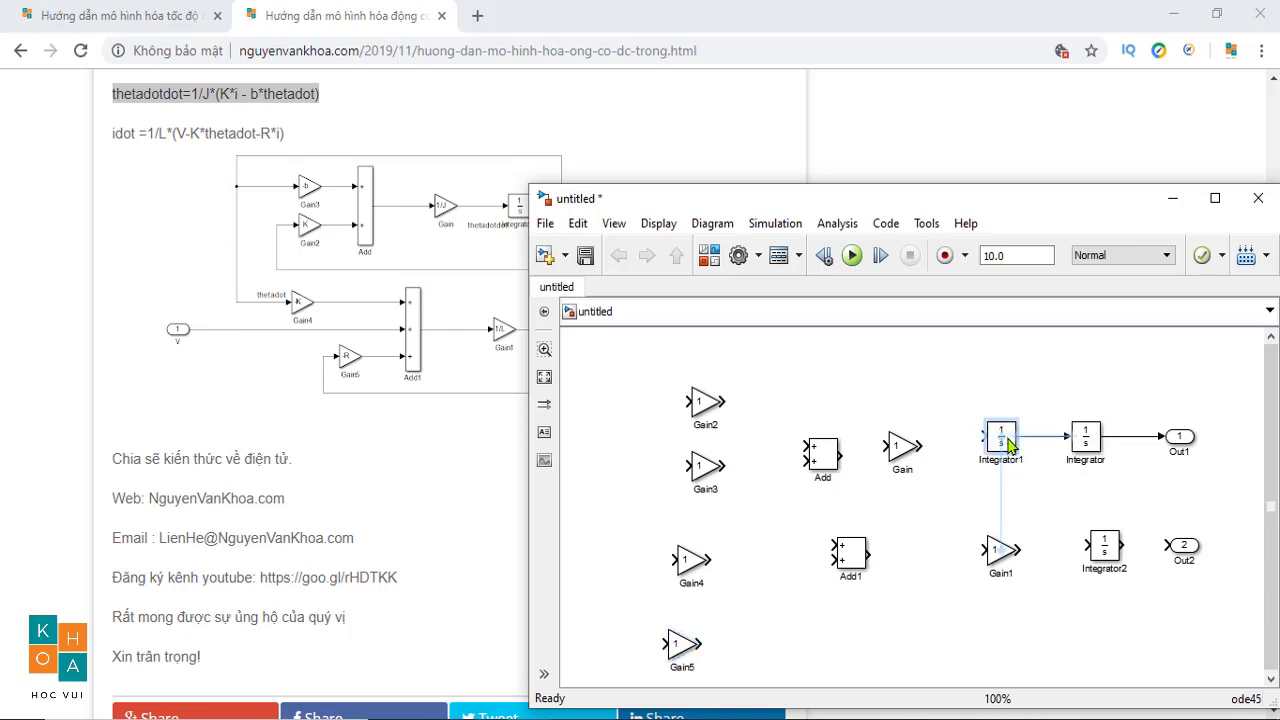
{"action": "mouse_move", "coordinate": [918, 441]}
{"action": "left_mouse_down"}
{"action": "mouse_move", "coordinate": [986, 437]}
{"action": "mouse_move", "coordinate": [950, 452]}
{"action": "mouse_move", "coordinate": [921, 444]}
{"action": "mouse_move", "coordinate": [987, 437]}
{"action": "mouse_move", "coordinate": [917, 437]}
{"action": "left_mouse_up"}
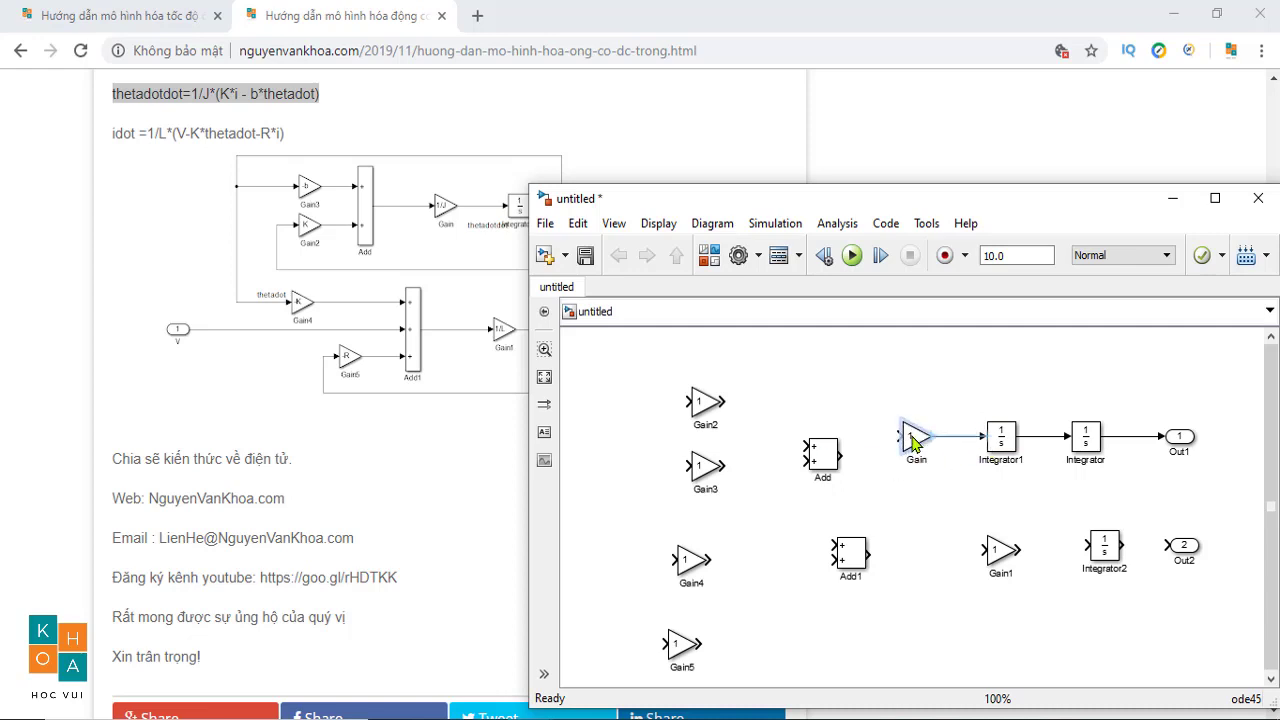
{"action": "mouse_move", "coordinate": [835, 457]}
{"action": "left_mouse_down"}
{"action": "mouse_move", "coordinate": [845, 437]}
{"action": "mouse_move", "coordinate": [902, 437]}
{"action": "mouse_move", "coordinate": [846, 503]}
{"action": "mouse_move", "coordinate": [852, 446]}
{"action": "left_mouse_up"}
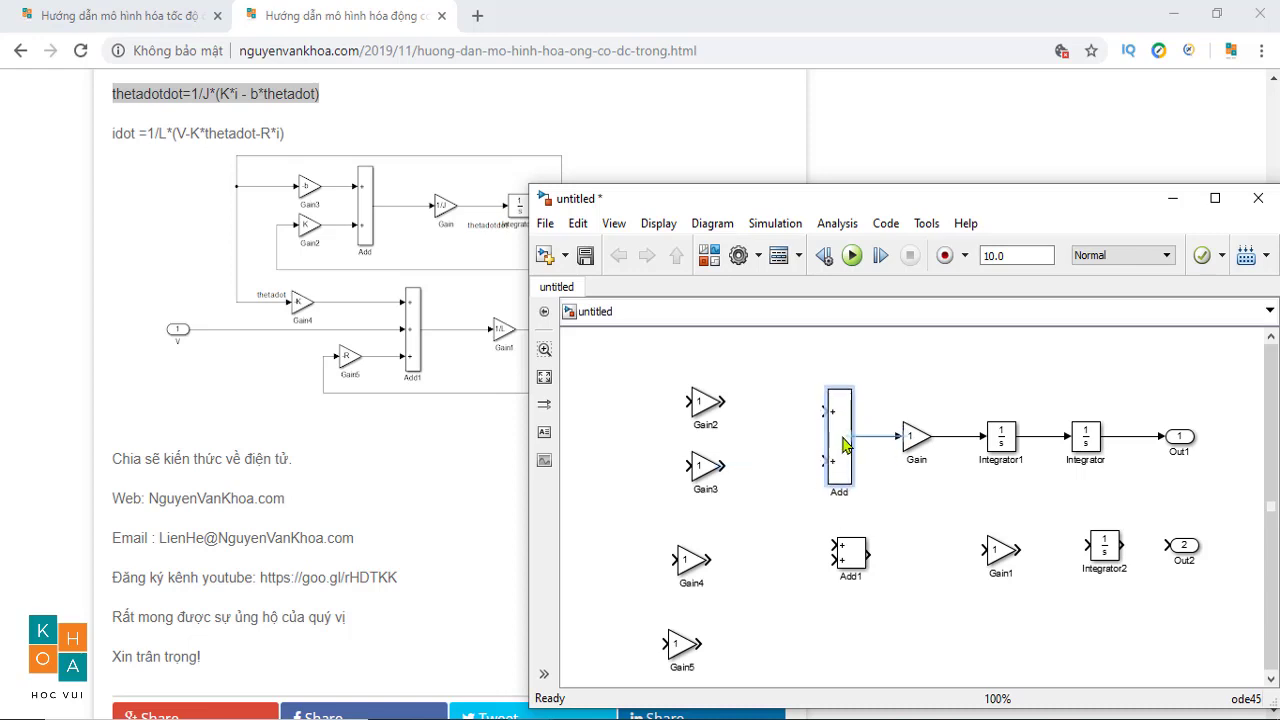
Rename the Out1 block to theta and the Out2 block to i
{"action": "double_click", "coordinate": [1175, 451]}
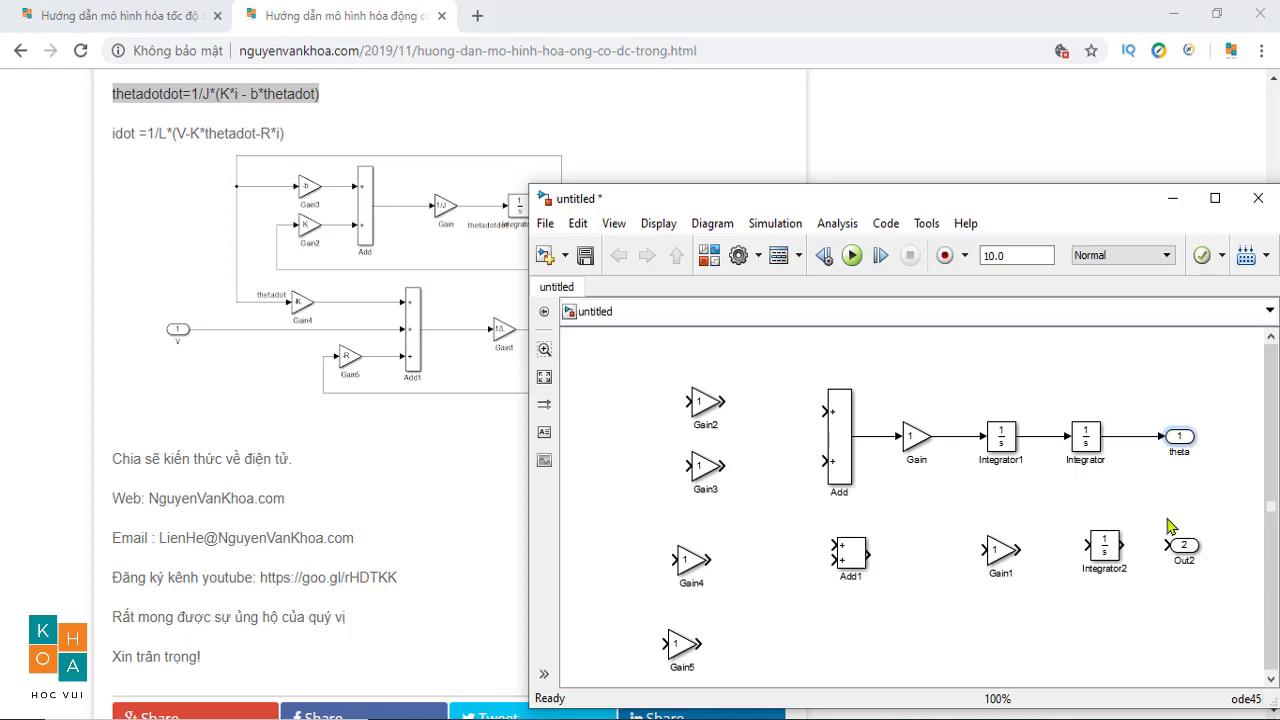
{"action": "double_click", "coordinate": [1184, 560]}
{"action": "type", "text": "i"}
Connect Gain1 through Integrator2 to output i, aligning Gain1 so the signal line is straight
{"action": "left_click_drag", "start_coordinate": [1122, 545], "coordinate": [1166, 545]}
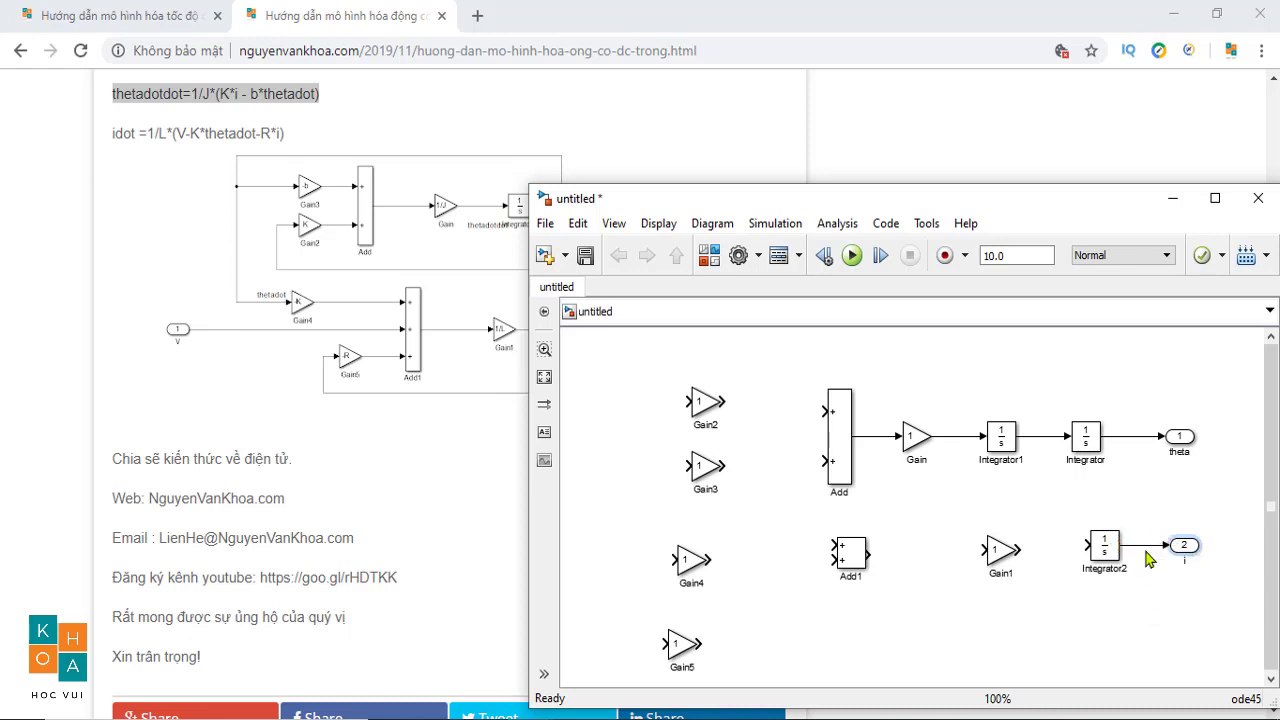
{"action": "left_click_drag", "start_coordinate": [1022, 551], "coordinate": [1086, 546]}
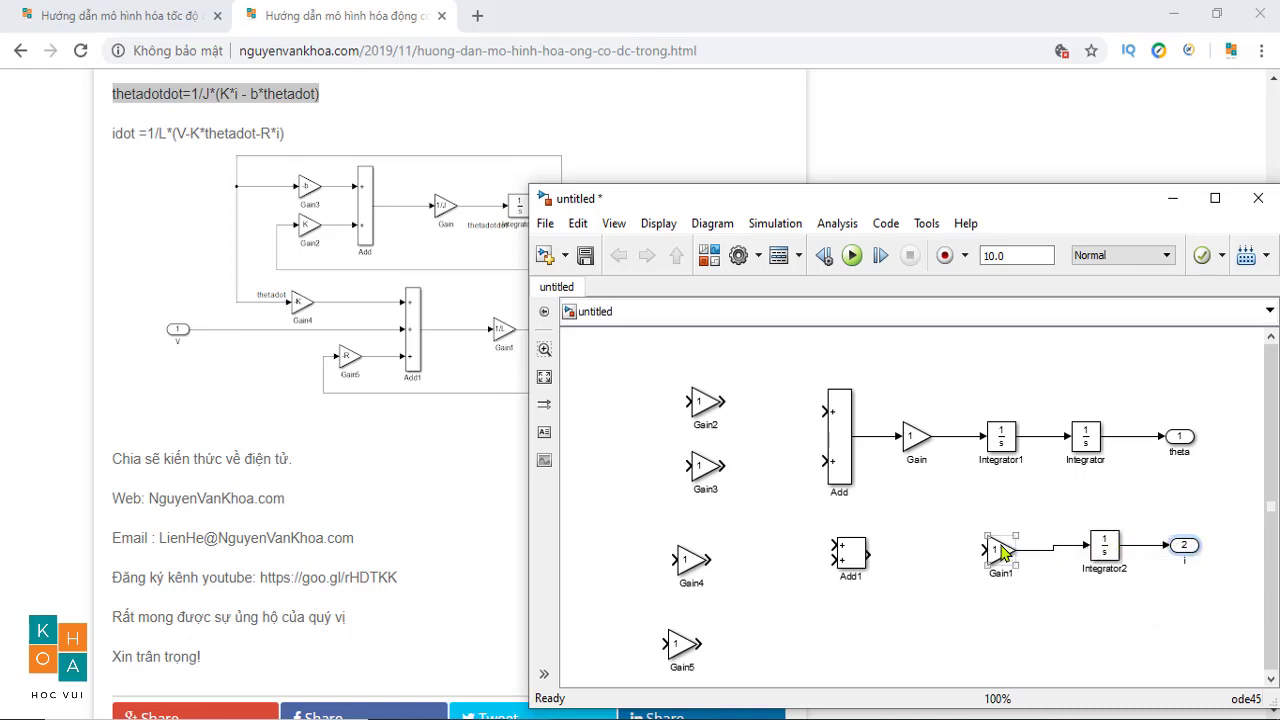
{"action": "left_click_drag", "start_coordinate": [1006, 551], "coordinate": [1020, 545]}
{"action": "left_click", "coordinate": [1020, 620]}
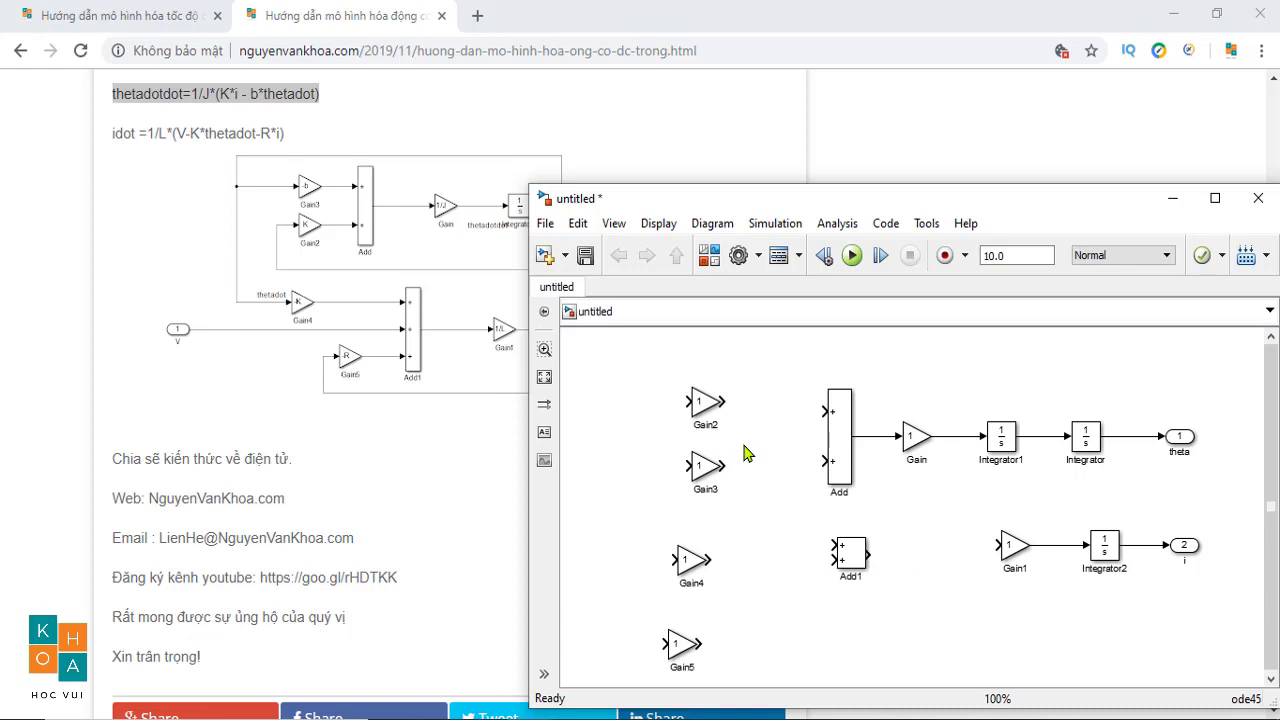
Connect Gain2 and Gain3 to the upper and lower inputs of Add, aligning both gains with straight lines
{"action": "mouse_move", "coordinate": [722, 398]}
{"action": "left_mouse_down"}
{"action": "mouse_move", "coordinate": [820, 400]}
{"action": "mouse_move", "coordinate": [825, 411]}
{"action": "left_mouse_up"}
{"action": "mouse_move", "coordinate": [708, 409]}
{"action": "left_mouse_down"}
{"action": "mouse_move", "coordinate": [750, 420]}
{"action": "mouse_move", "coordinate": [728, 420]}
{"action": "left_mouse_up"}
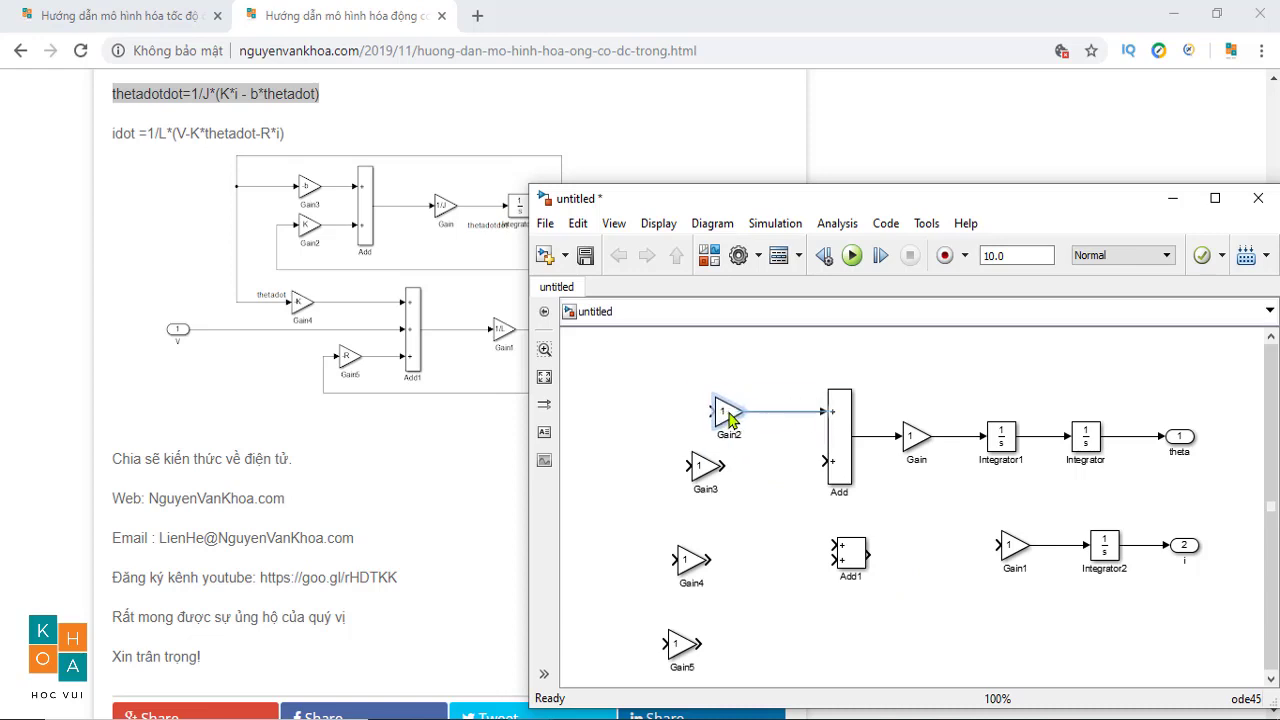
{"action": "left_click", "coordinate": [700, 466]}
{"action": "left_click_drag", "start_coordinate": [720, 468], "coordinate": [825, 461]}
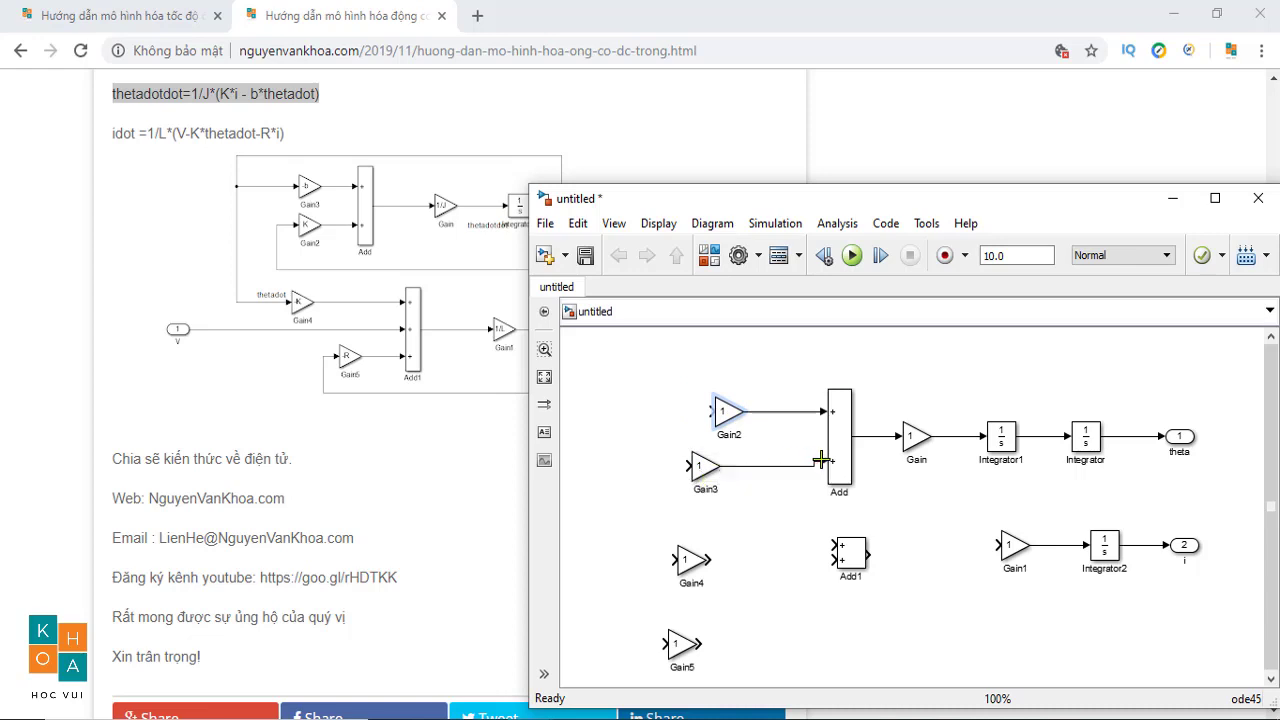
{"action": "left_click_drag", "start_coordinate": [705, 478], "coordinate": [730, 478]}
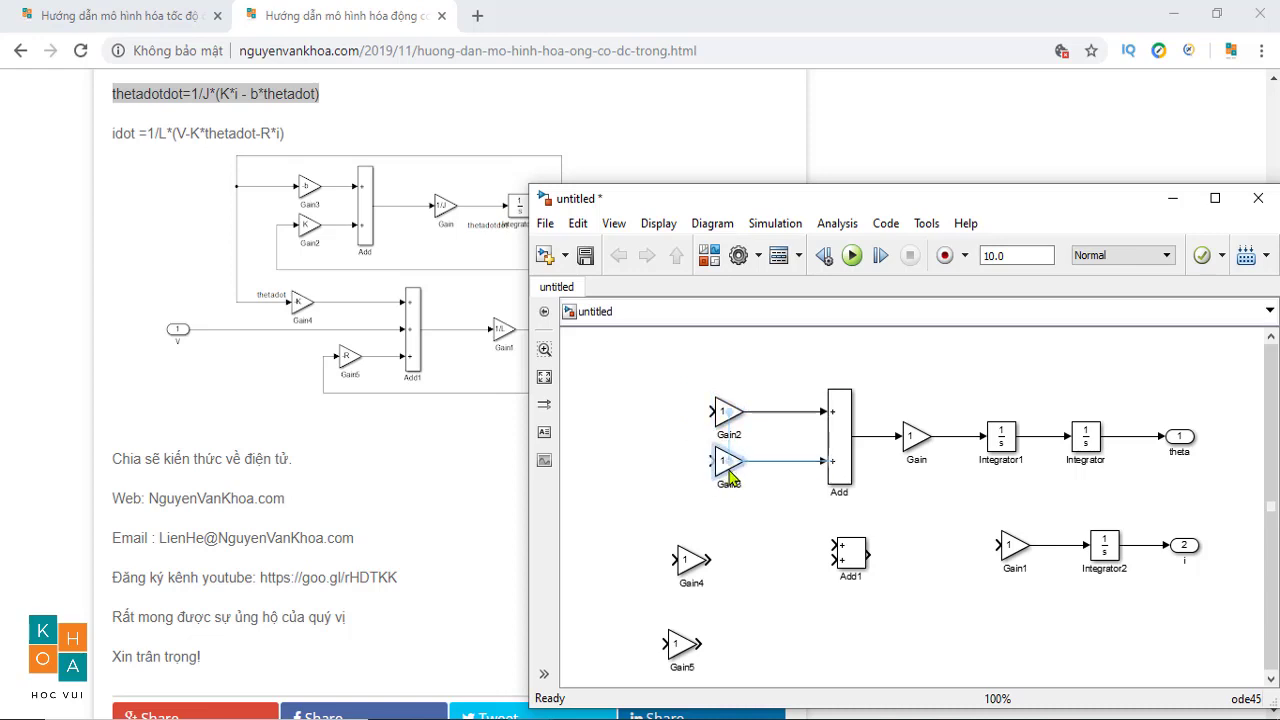
{"action": "left_click", "coordinate": [853, 570]}
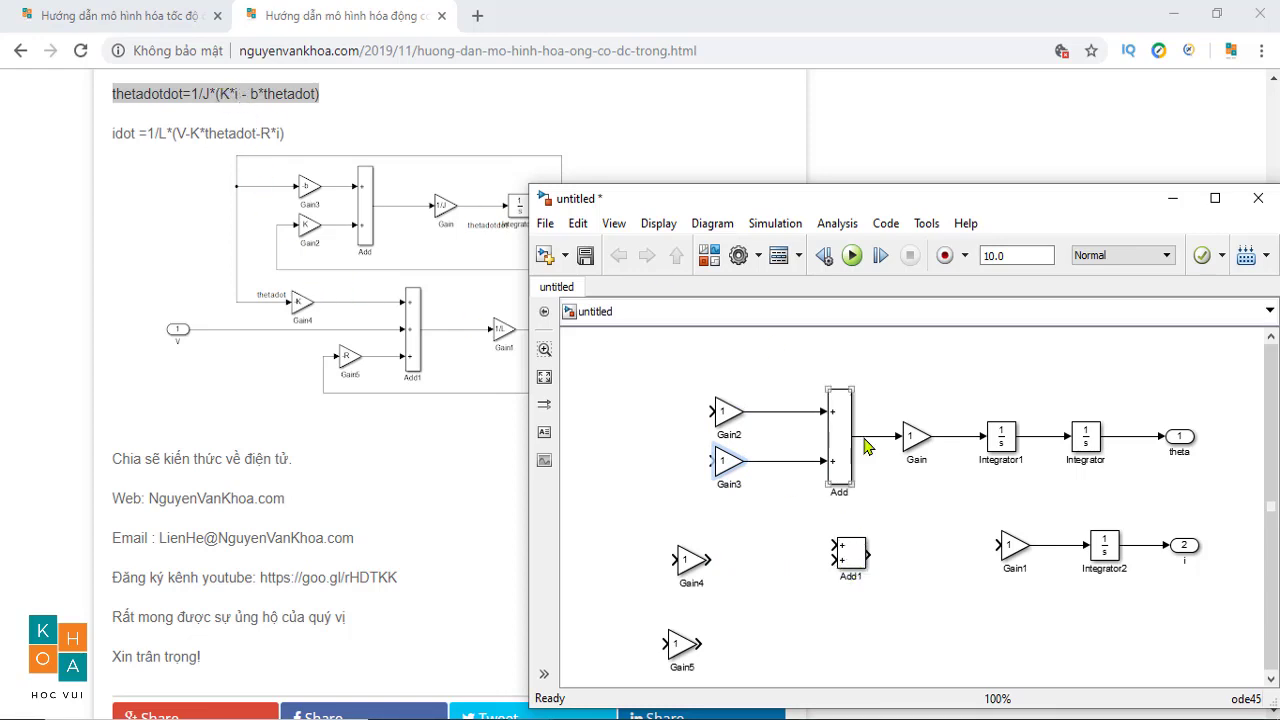
Set Gain3's gain to K and wire its input from the Integrator2 output, routing the line between the two block rows
{"action": "double_click", "coordinate": [725, 465]}
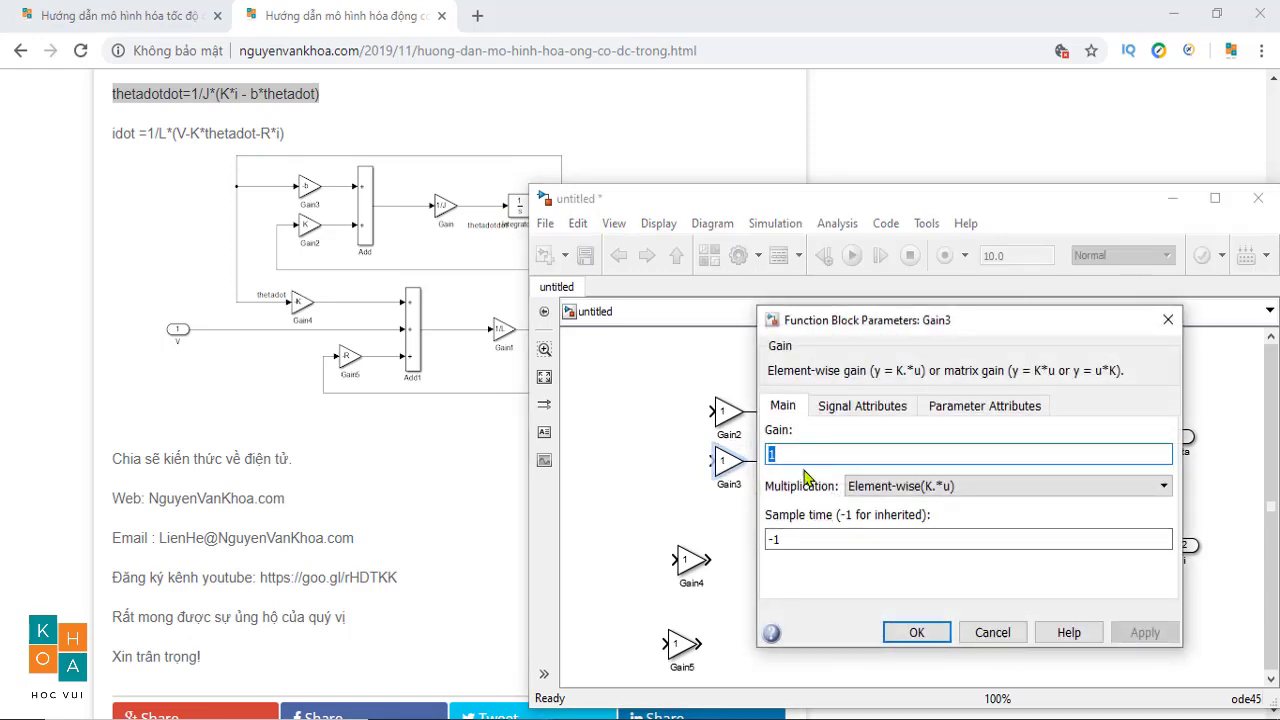
{"action": "type", "text": "K"}
{"action": "left_click", "coordinate": [912, 633]}
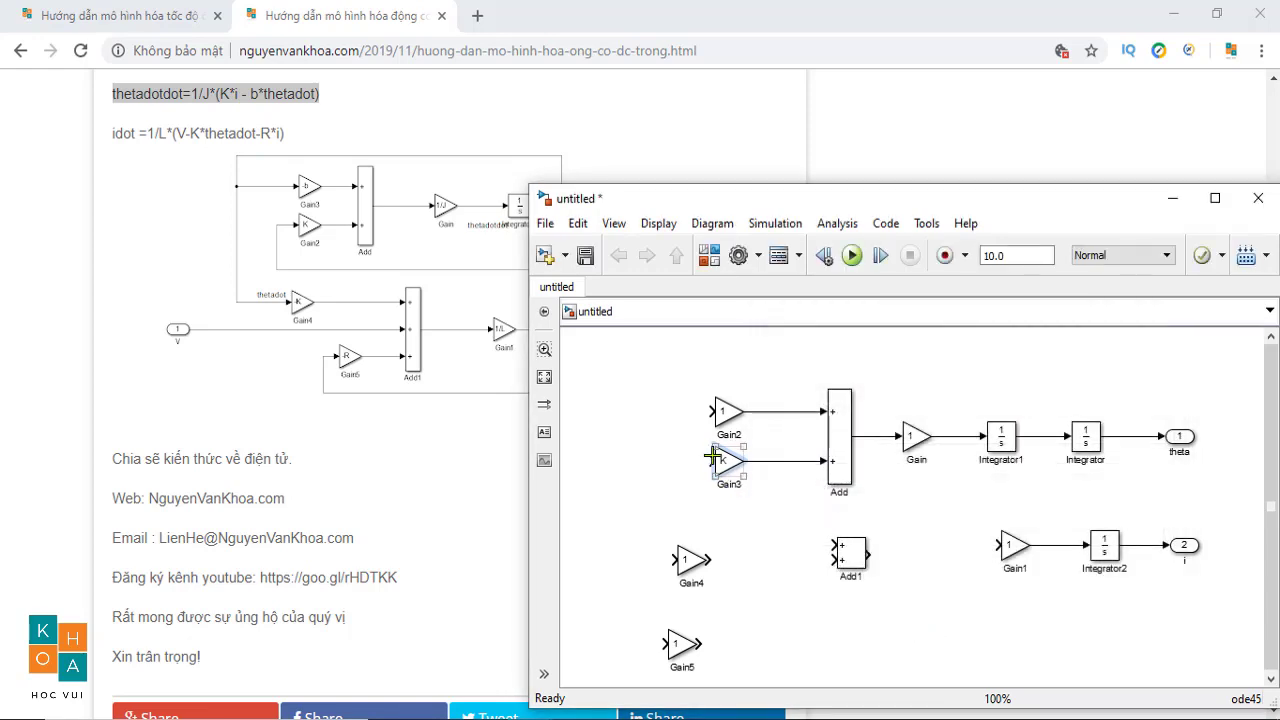
{"action": "left_click_drag", "start_coordinate": [716, 474], "coordinate": [1140, 548]}
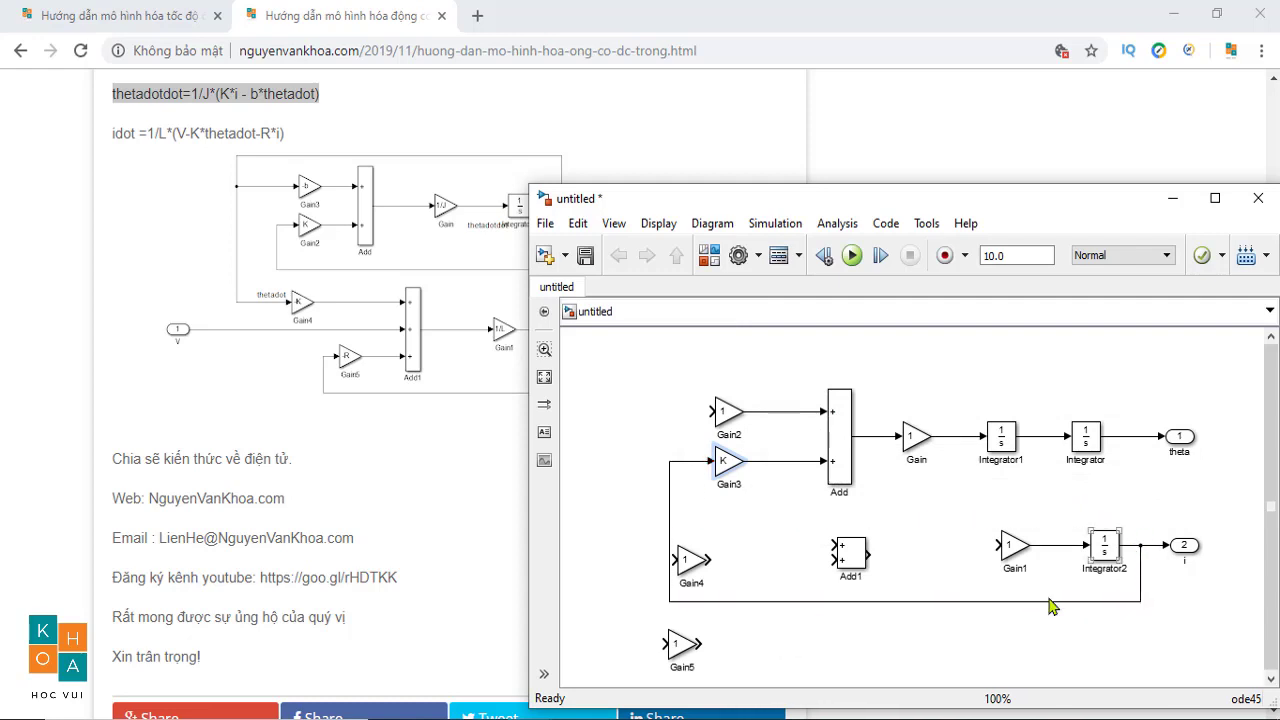
{"action": "left_click_drag", "start_coordinate": [990, 601], "coordinate": [996, 508]}
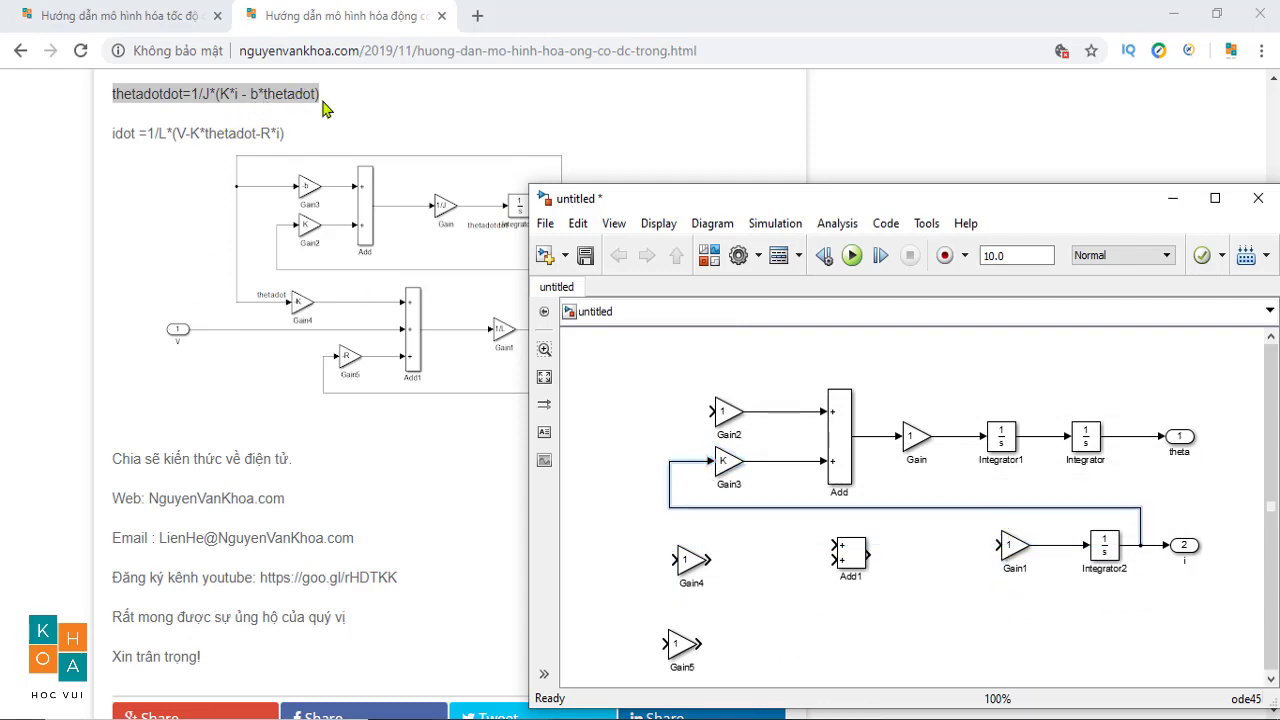
Set Gain2's gain to -b and wire its input from the Integrator1 output, routing the feedback line above the upper block row
{"action": "double_click", "coordinate": [727, 418]}
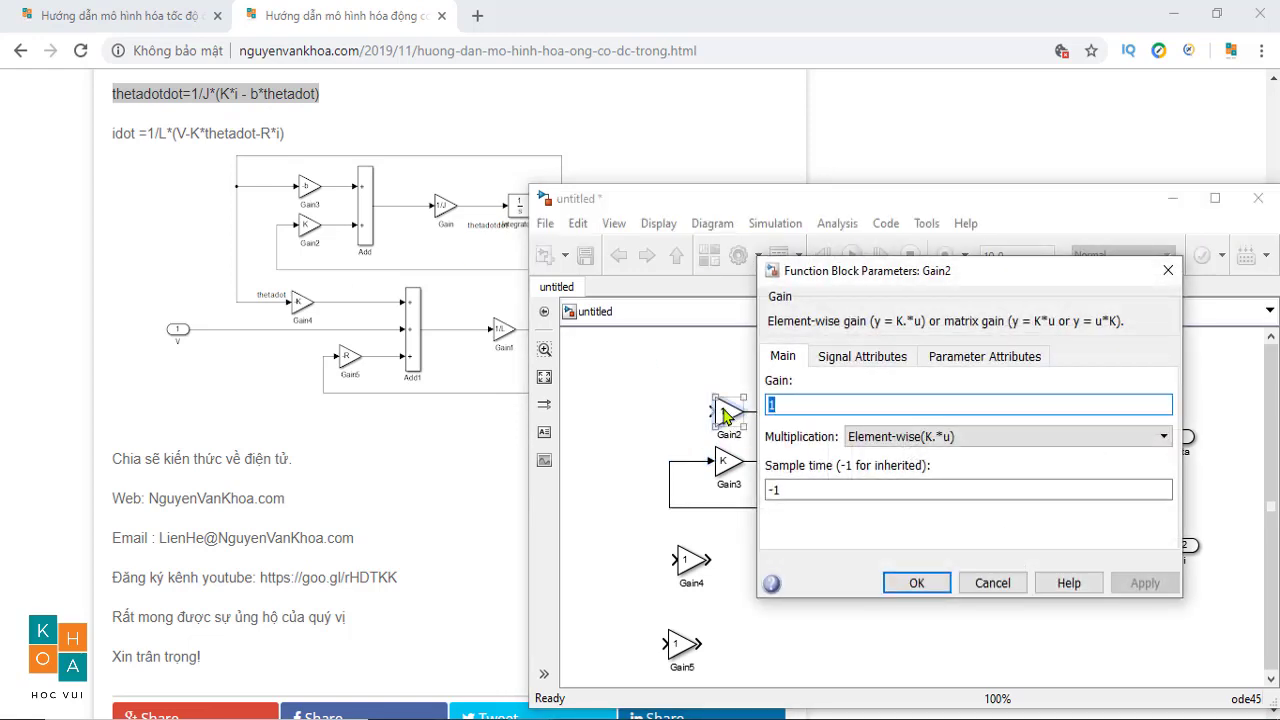
{"action": "type", "text": "-"}
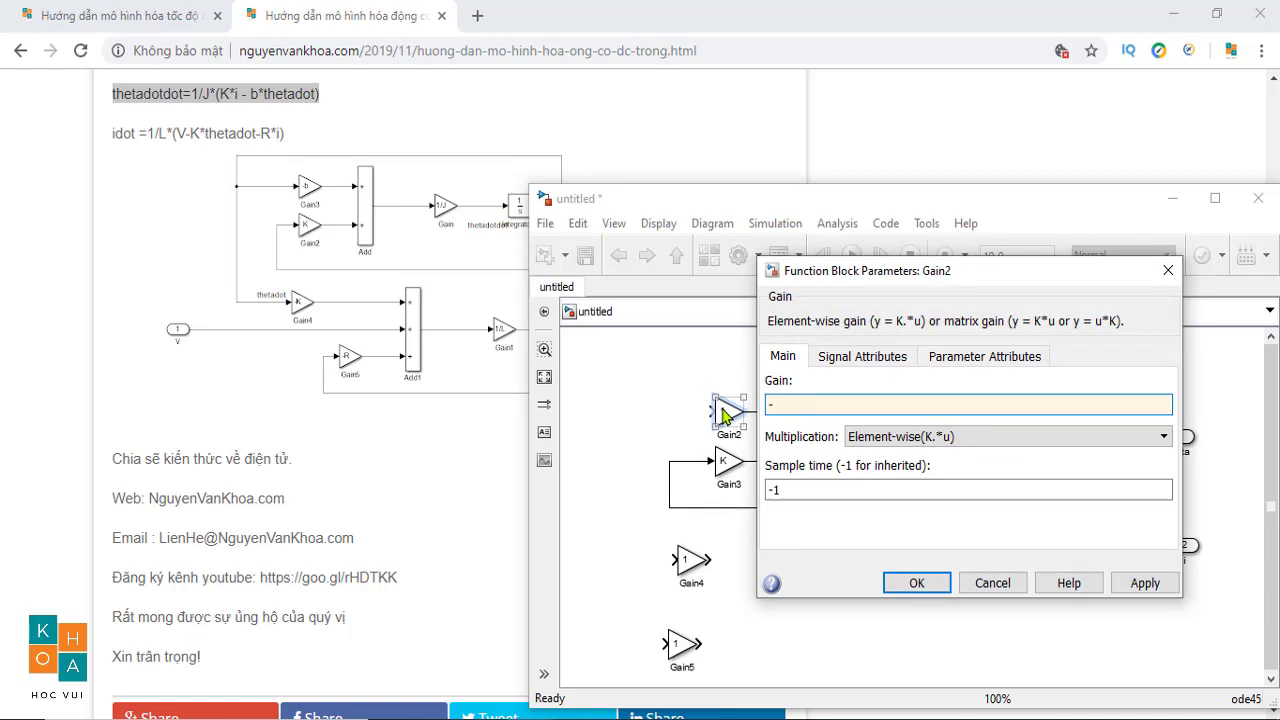
{"action": "type", "text": "b"}
{"action": "left_click", "coordinate": [916, 583]}
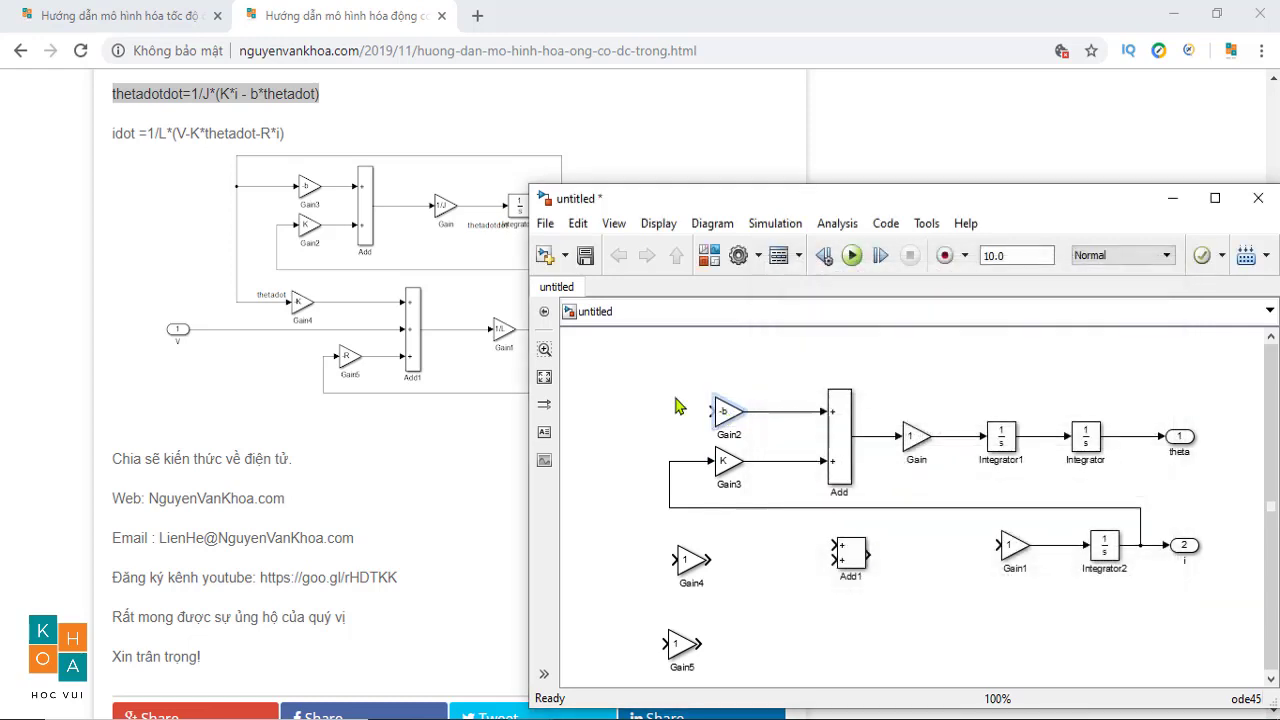
{"action": "mouse_move", "coordinate": [709, 406]}
{"action": "left_mouse_down"}
{"action": "mouse_move", "coordinate": [977, 366]}
{"action": "mouse_move", "coordinate": [1080, 451]}
{"action": "mouse_move", "coordinate": [1071, 480]}
{"action": "mouse_move", "coordinate": [1042, 469]}
{"action": "left_mouse_up"}
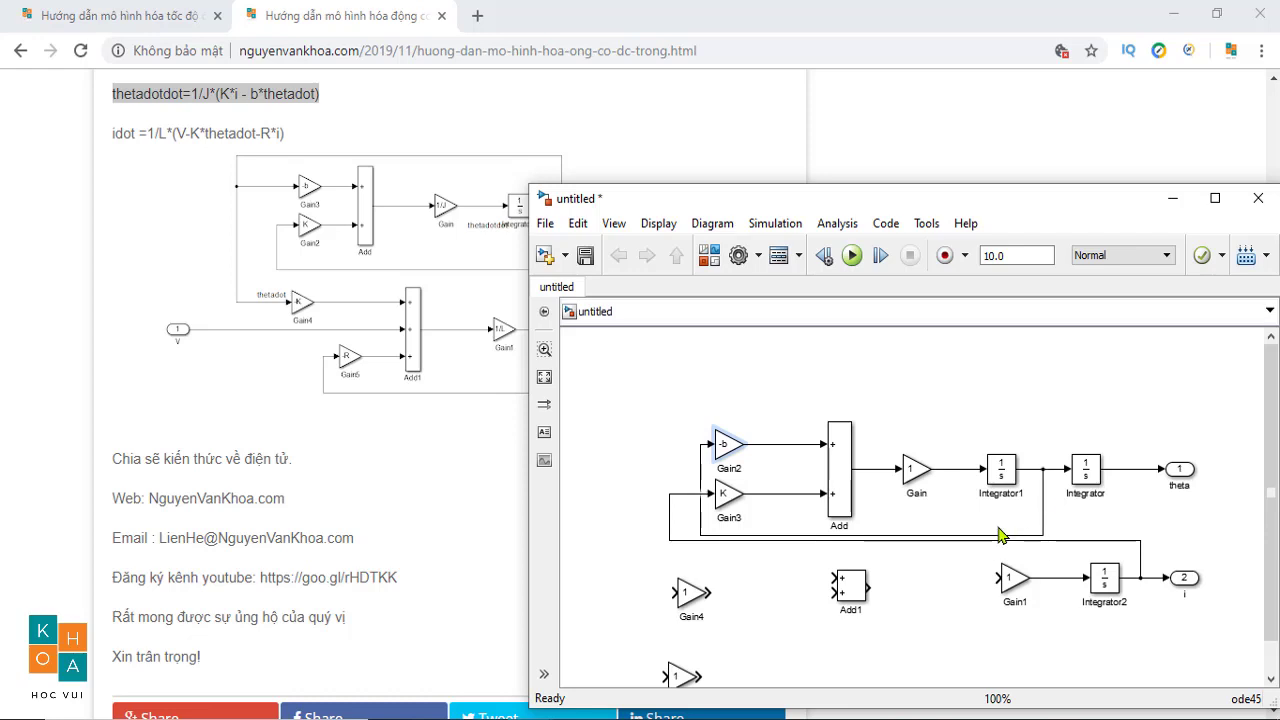
{"action": "left_click_drag", "start_coordinate": [996, 543], "coordinate": [935, 398]}
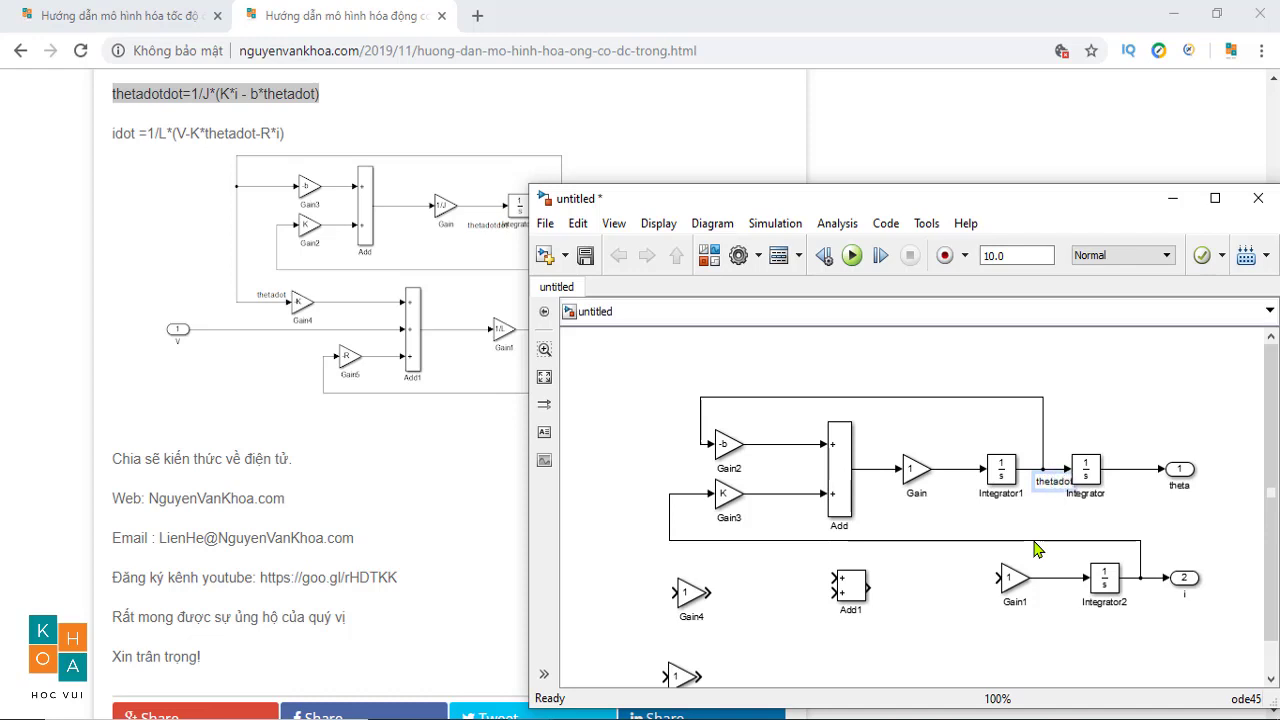
Label Integrator1's output signal thetadot and its input signal thetadotdot, and set the gain of the Gain block to 1/J
{"action": "left_click", "coordinate": [950, 461]}
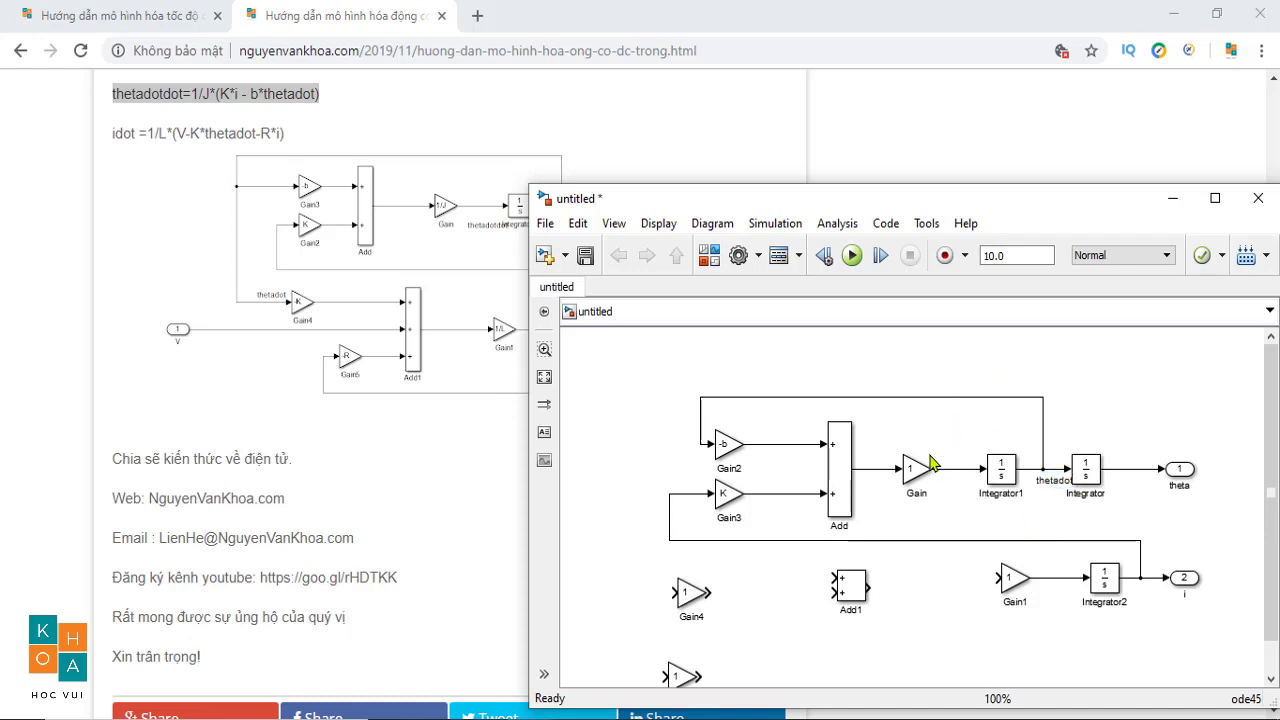
{"action": "double_click", "coordinate": [937, 456]}
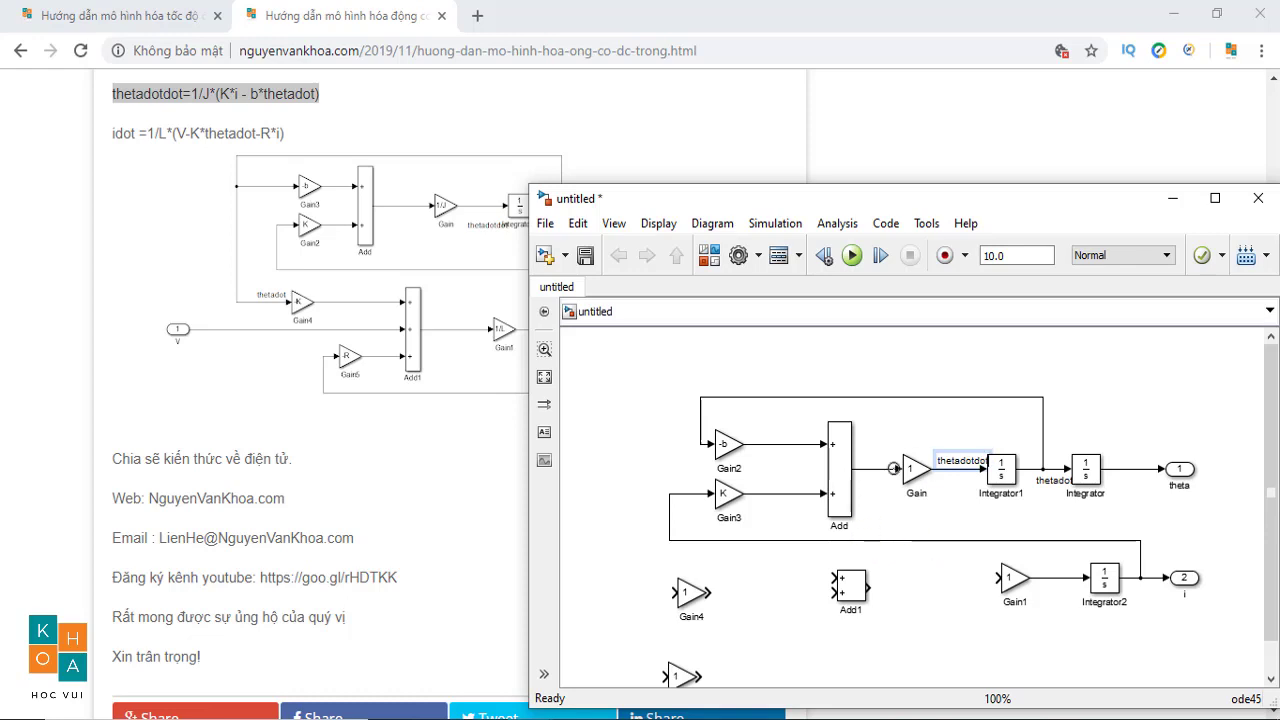
{"action": "double_click", "coordinate": [914, 470]}
{"action": "left_click", "coordinate": [577, 455]}
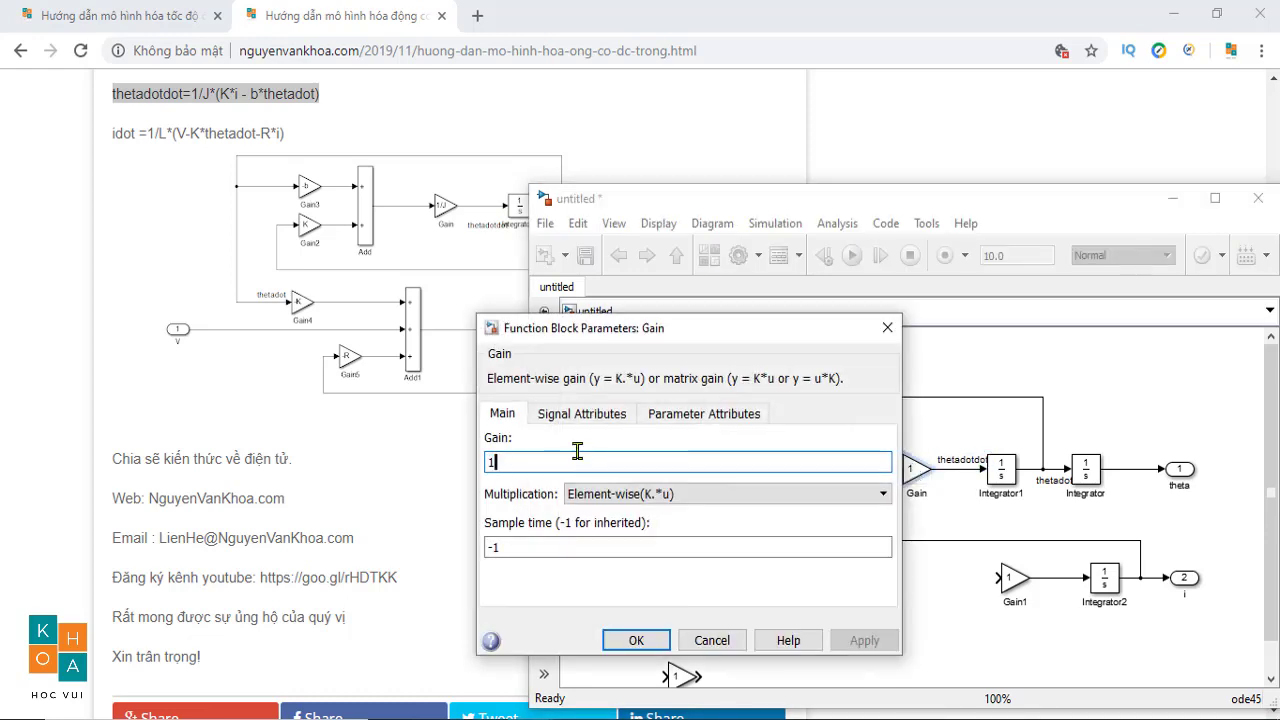
{"action": "type", "text": "/"}
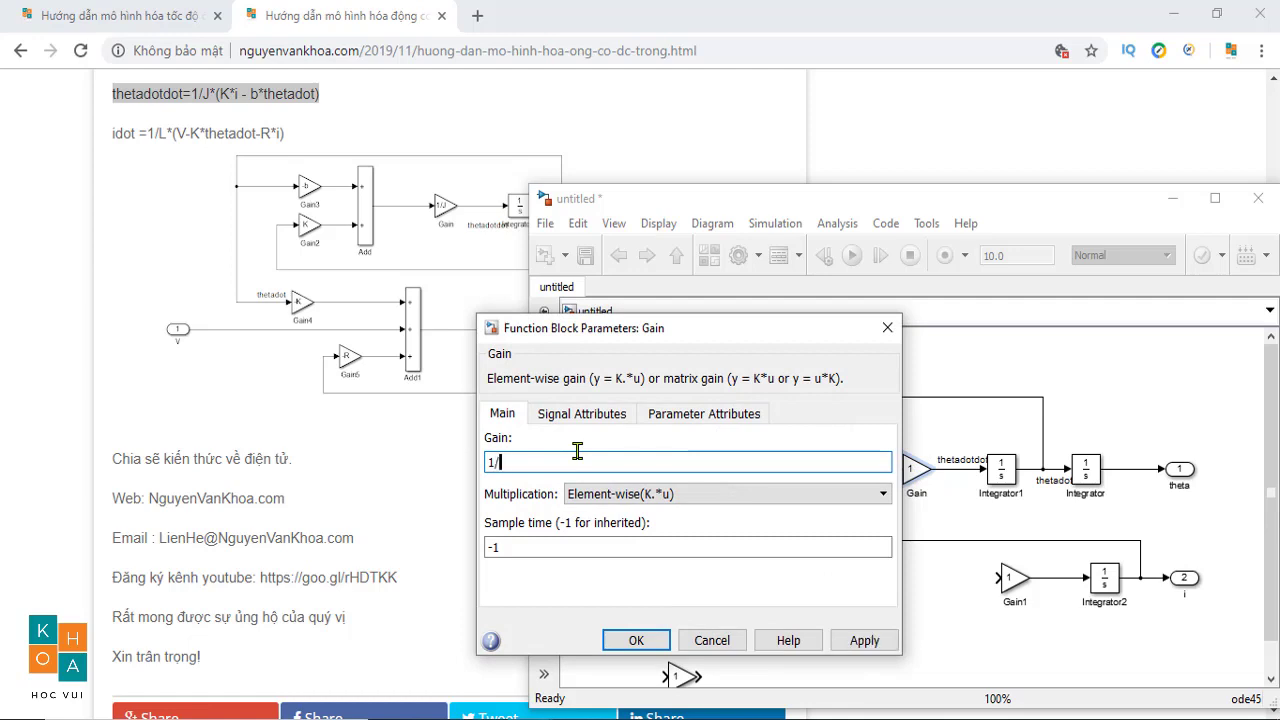
{"action": "type", "text": "J"}
{"action": "left_click", "coordinate": [864, 640]}
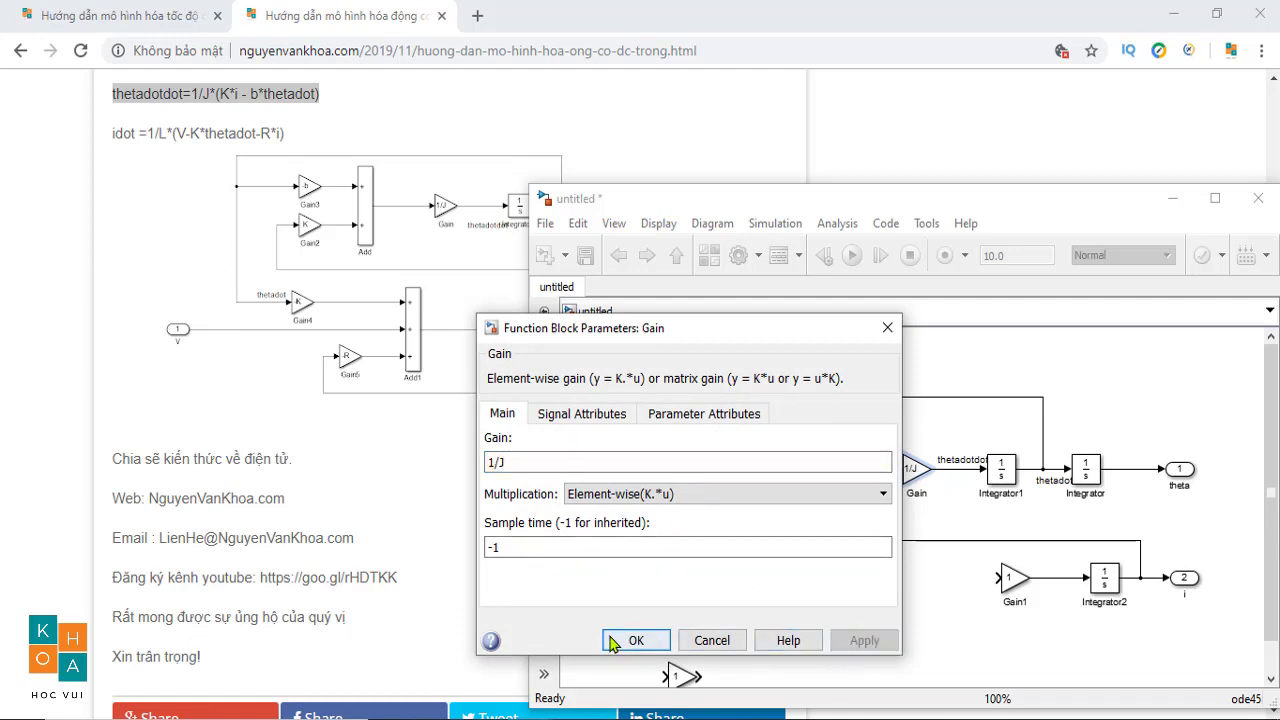
{"action": "left_click", "coordinate": [636, 640]}
Connect Add1's output to the input of Gain1 and set Add1's list of signs to +++
{"action": "left_click", "coordinate": [995, 580]}
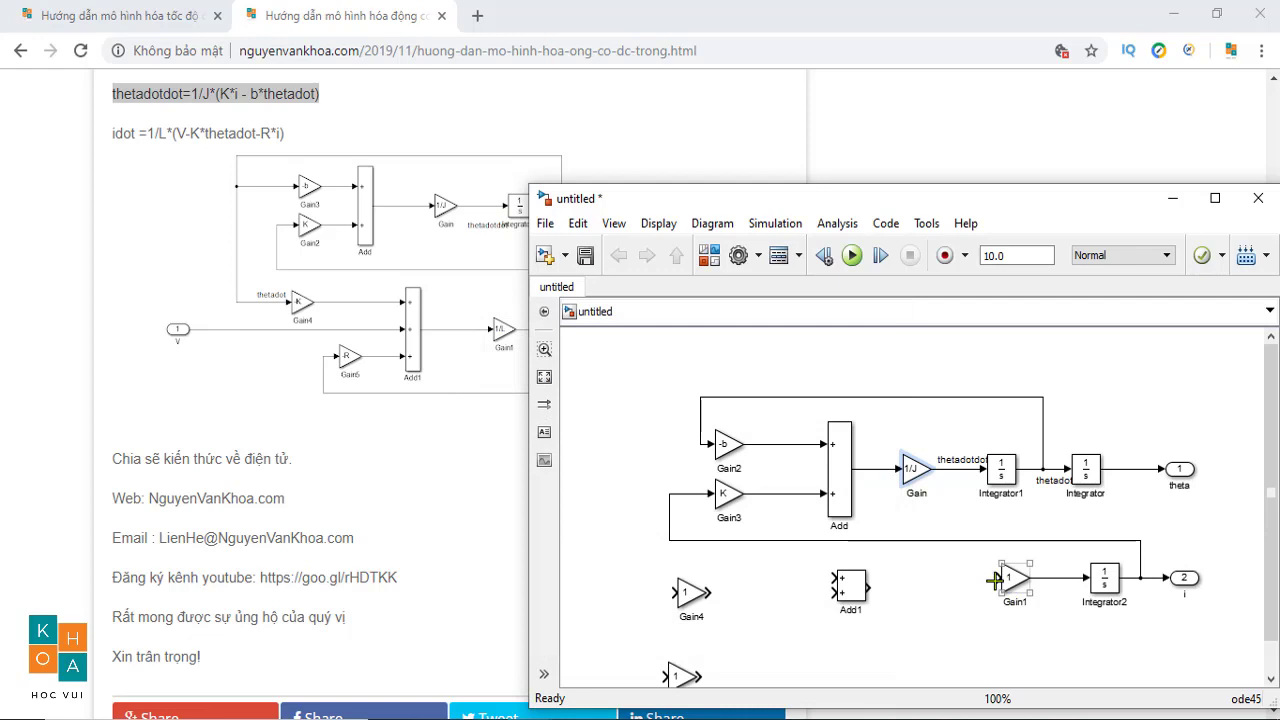
{"action": "mouse_move", "coordinate": [995, 580]}
{"action": "left_mouse_down"}
{"action": "mouse_move", "coordinate": [862, 598]}
{"action": "mouse_move", "coordinate": [913, 585]}
{"action": "mouse_move", "coordinate": [900, 630]}
{"action": "left_mouse_up"}
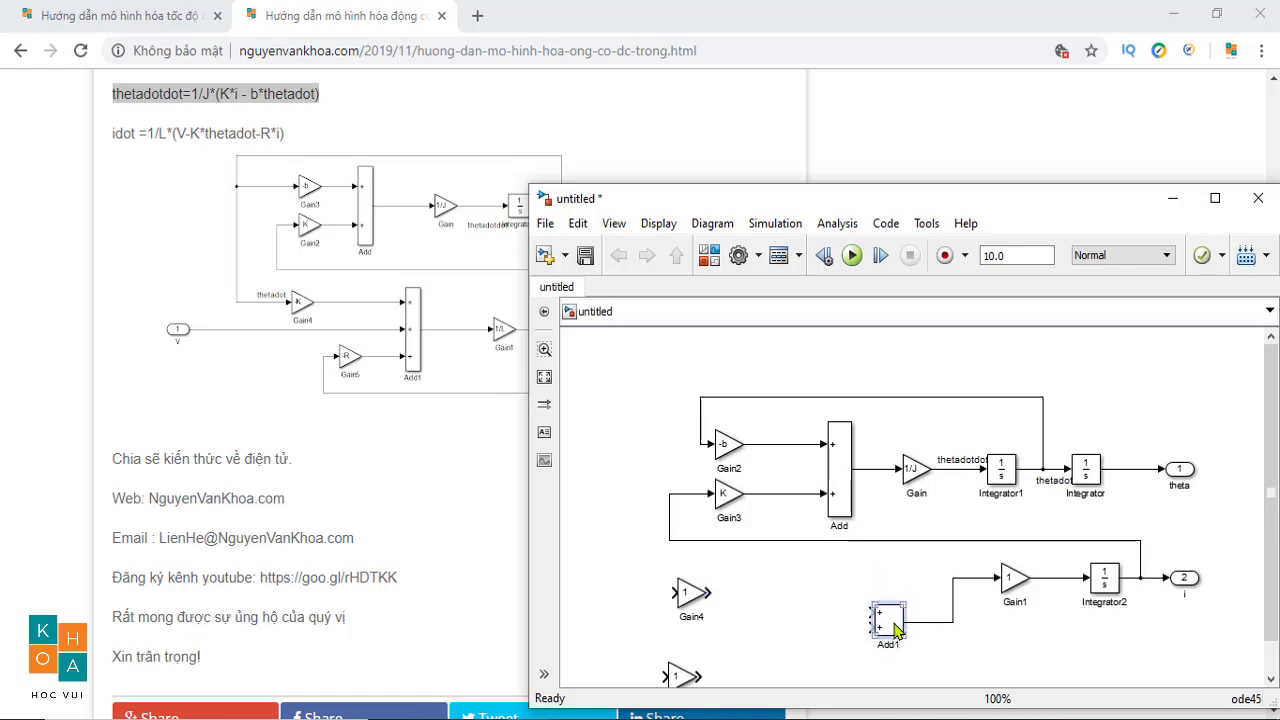
{"action": "double_click", "coordinate": [895, 625]}
{"action": "double_click", "coordinate": [623, 529]}
{"action": "left_click", "coordinate": [620, 527]}
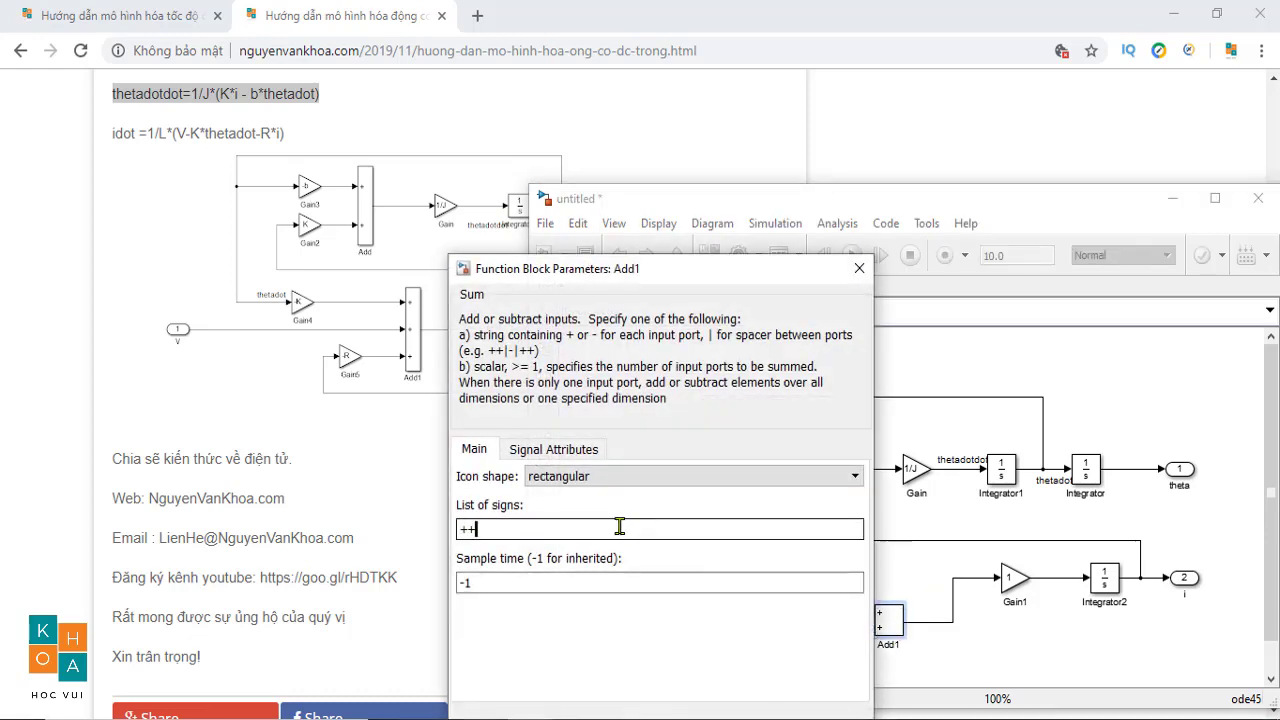
{"action": "type", "text": "+"}
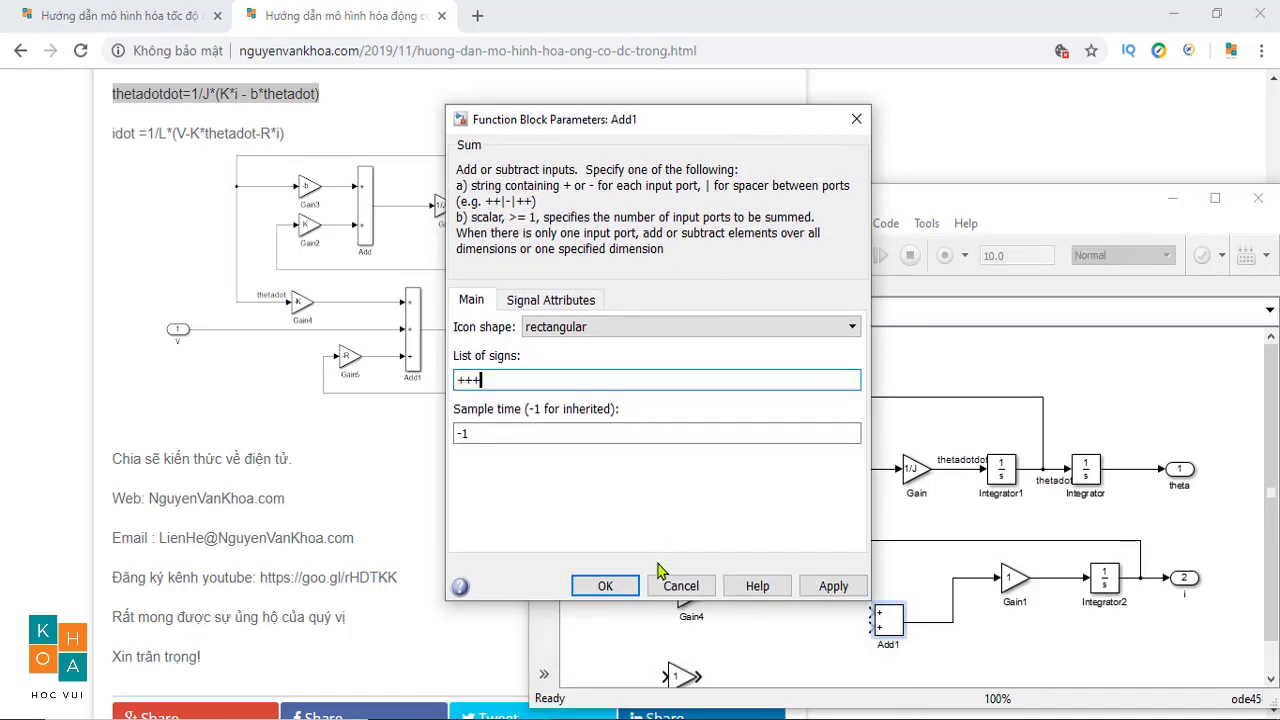
{"action": "left_click", "coordinate": [605, 585]}
Stretch Add1 into a tall block and connect Gain4 and Gain5 to its upper and lower inputs with straight lines
{"action": "left_click_drag", "start_coordinate": [904, 636], "coordinate": [894, 700]}
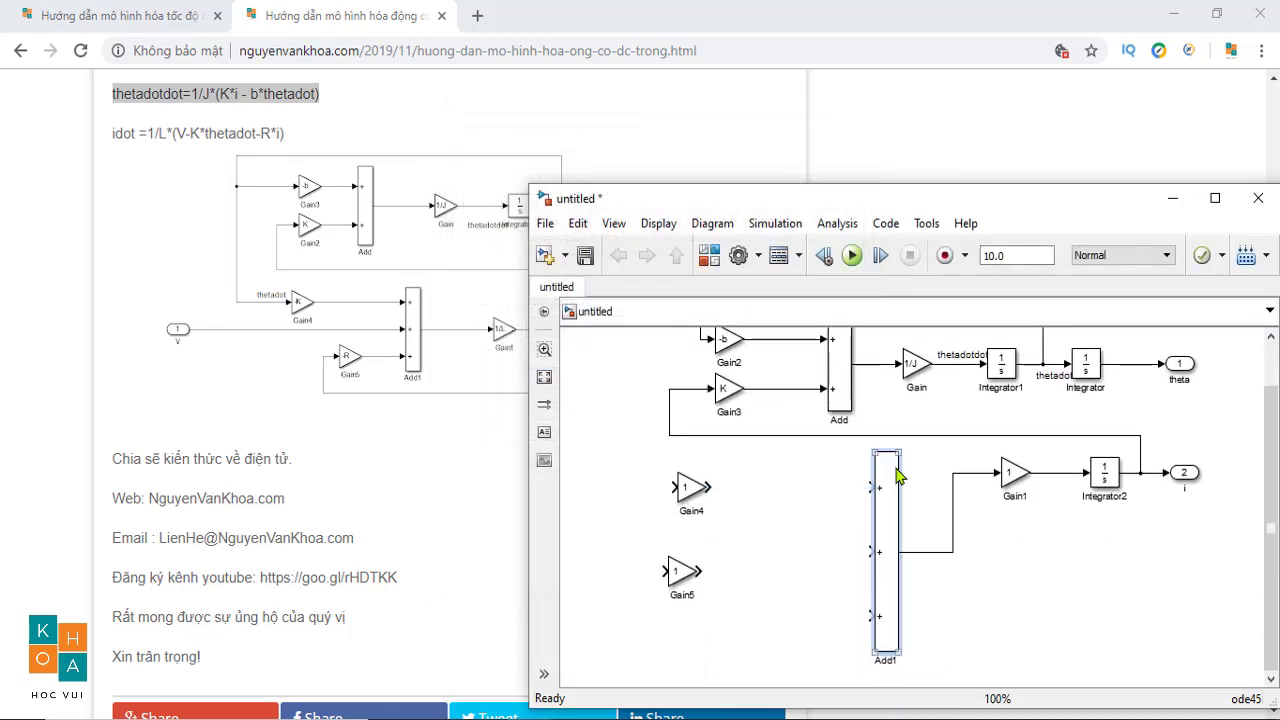
{"action": "left_click_drag", "start_coordinate": [897, 450], "coordinate": [883, 517]}
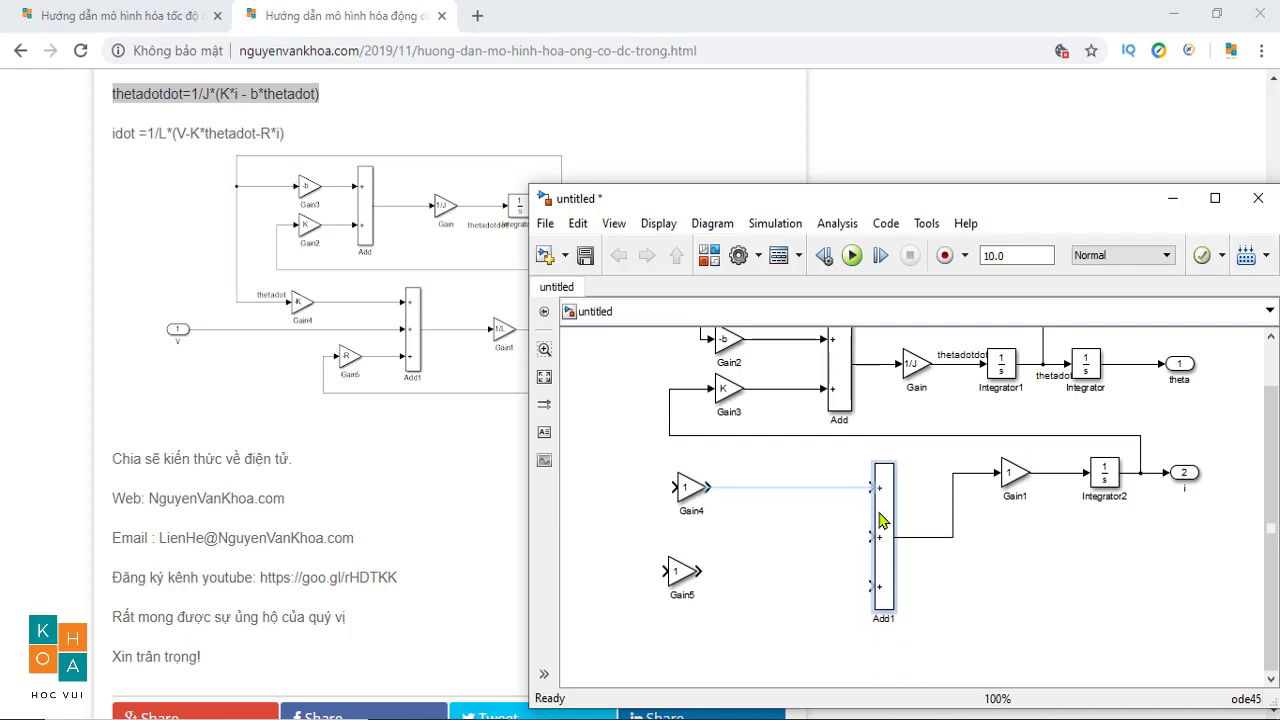
{"action": "left_click_drag", "start_coordinate": [709, 490], "coordinate": [871, 487]}
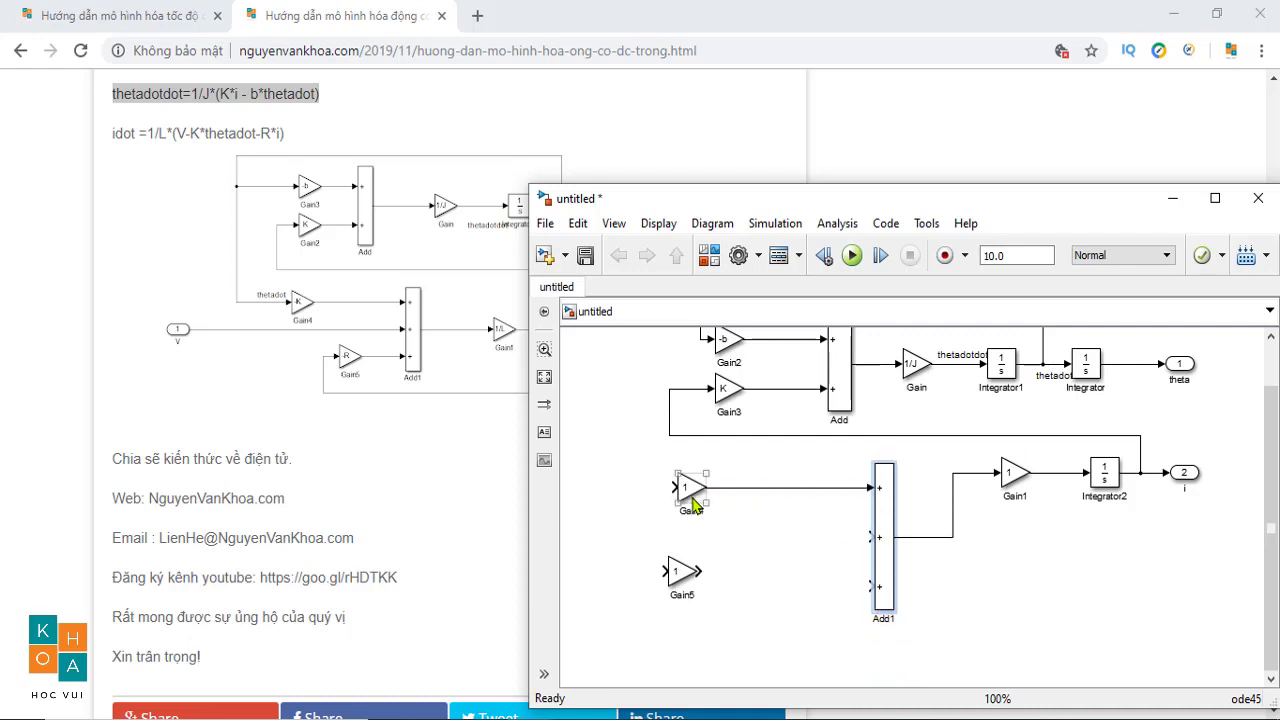
{"action": "left_click_drag", "start_coordinate": [688, 491], "coordinate": [752, 497]}
{"action": "mouse_move", "coordinate": [697, 582]}
{"action": "left_mouse_down"}
{"action": "mouse_move", "coordinate": [785, 597]}
{"action": "mouse_move", "coordinate": [877, 587]}
{"action": "left_mouse_up"}
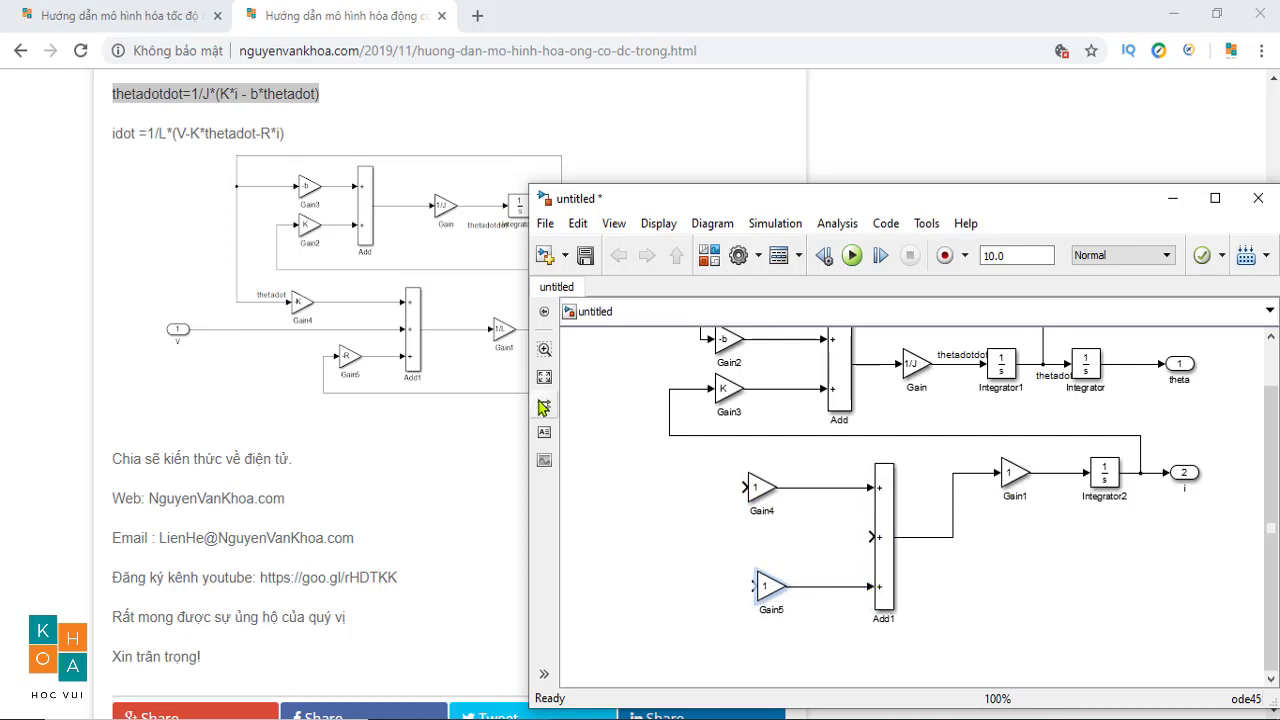
Set Gain1's gain to 1/L
{"action": "double_click", "coordinate": [1013, 478]}
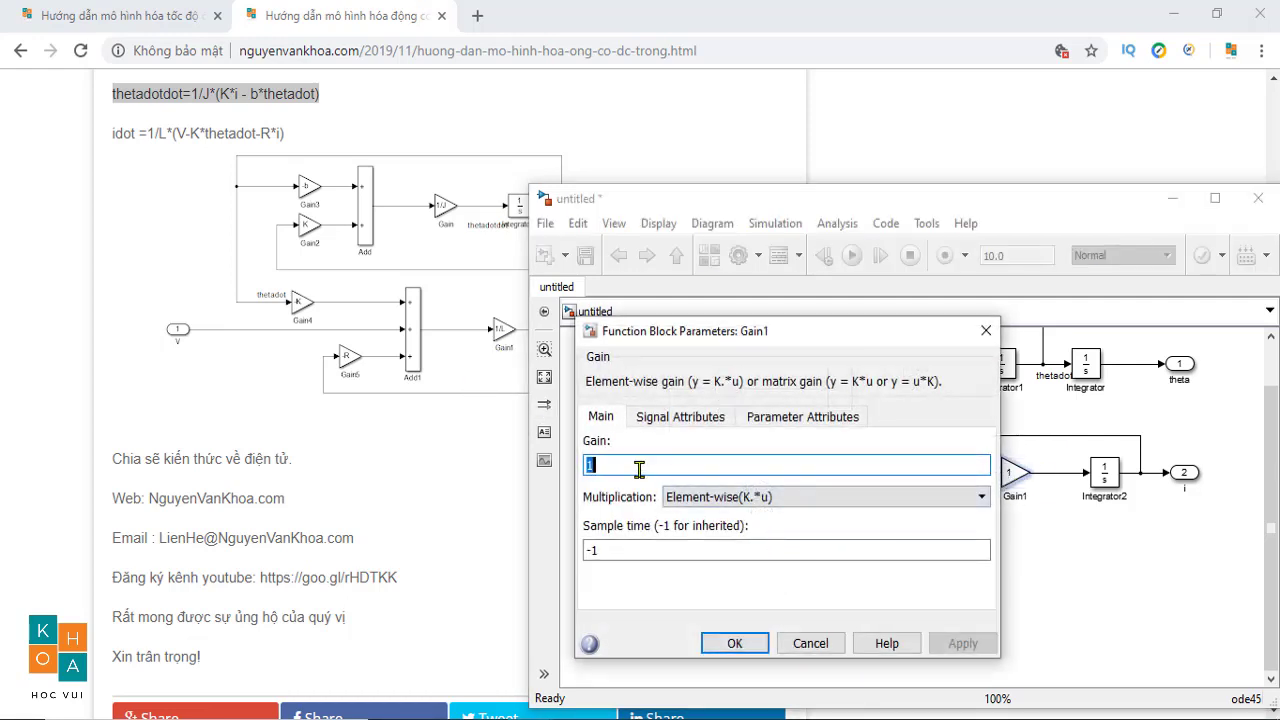
{"action": "type", "text": "/"}
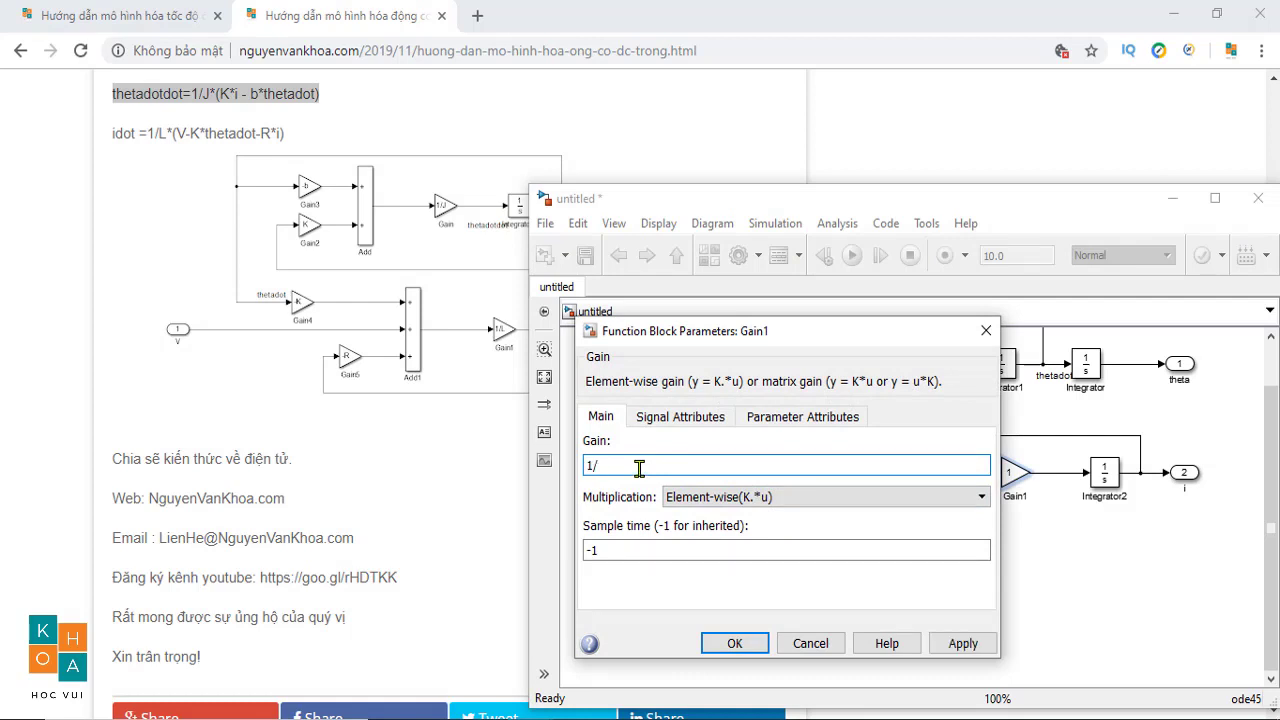
{"action": "type", "text": "L"}
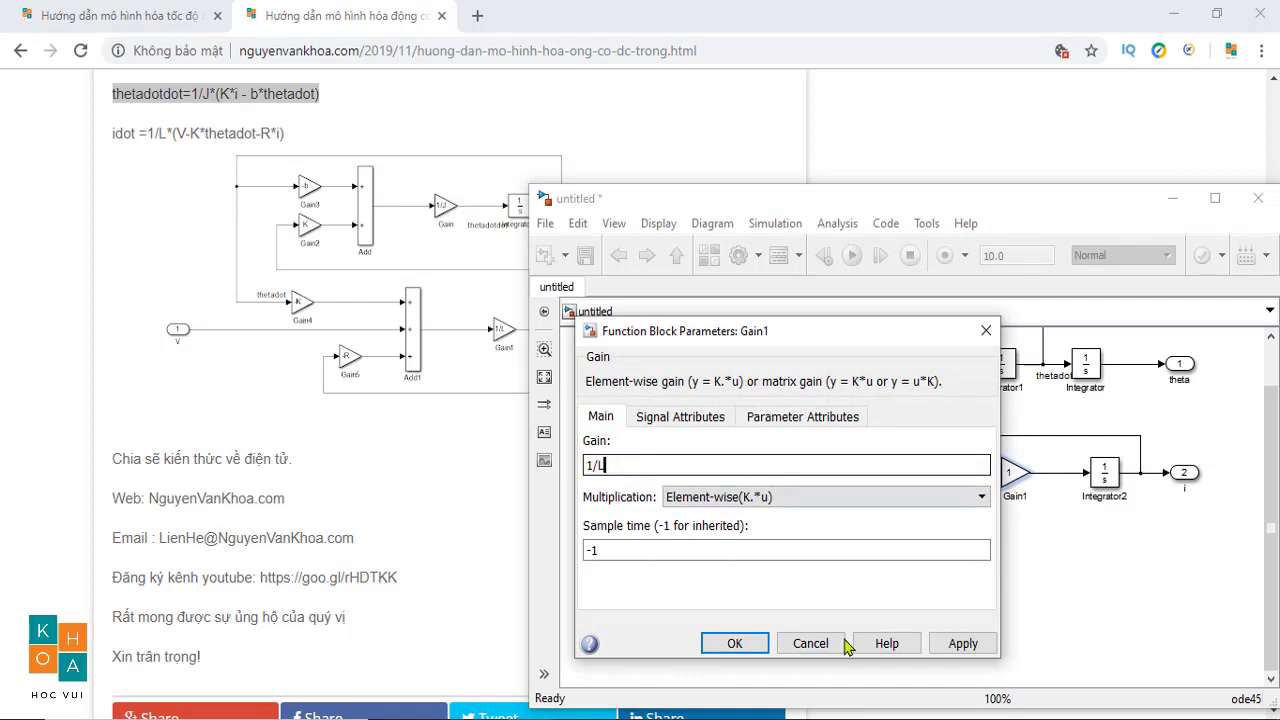
{"action": "left_click", "coordinate": [963, 643]}
{"action": "left_click", "coordinate": [738, 645]}
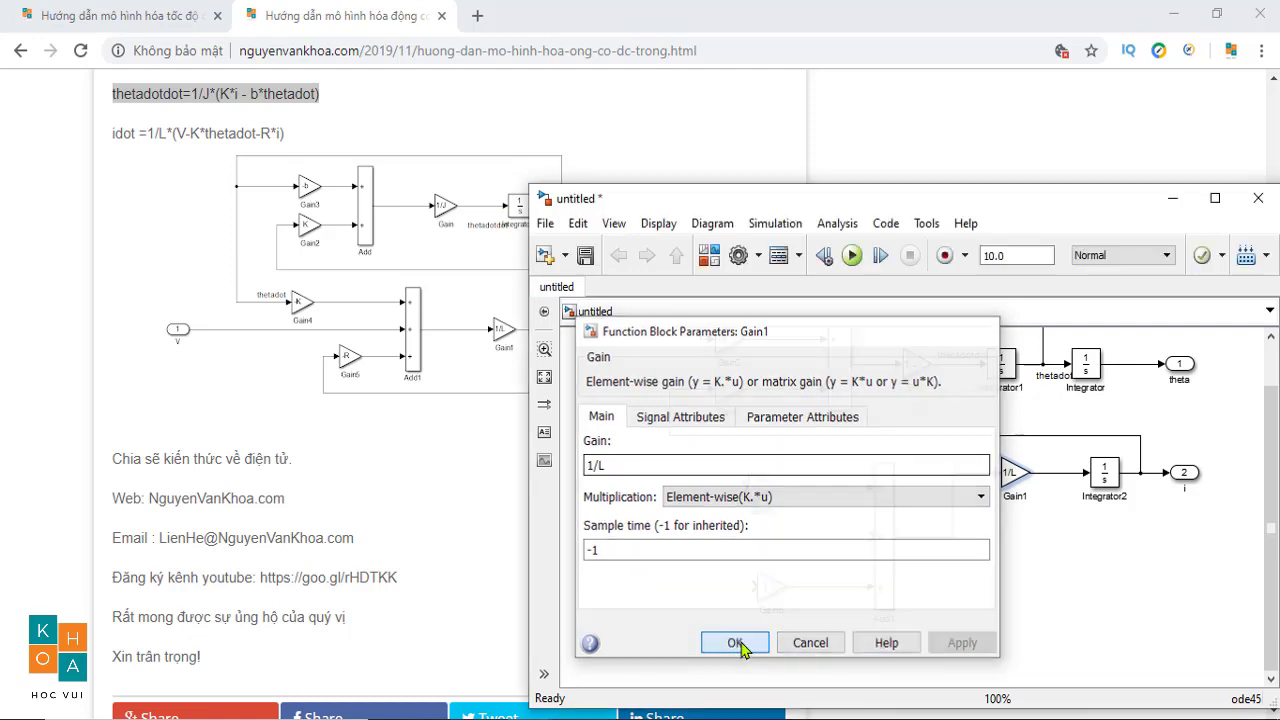
Label the signal between Gain1 and Integrator2 idot, and move Gain1, Integrator2 and output i down in line with Add1's output
{"action": "double_click", "coordinate": [1056, 490]}
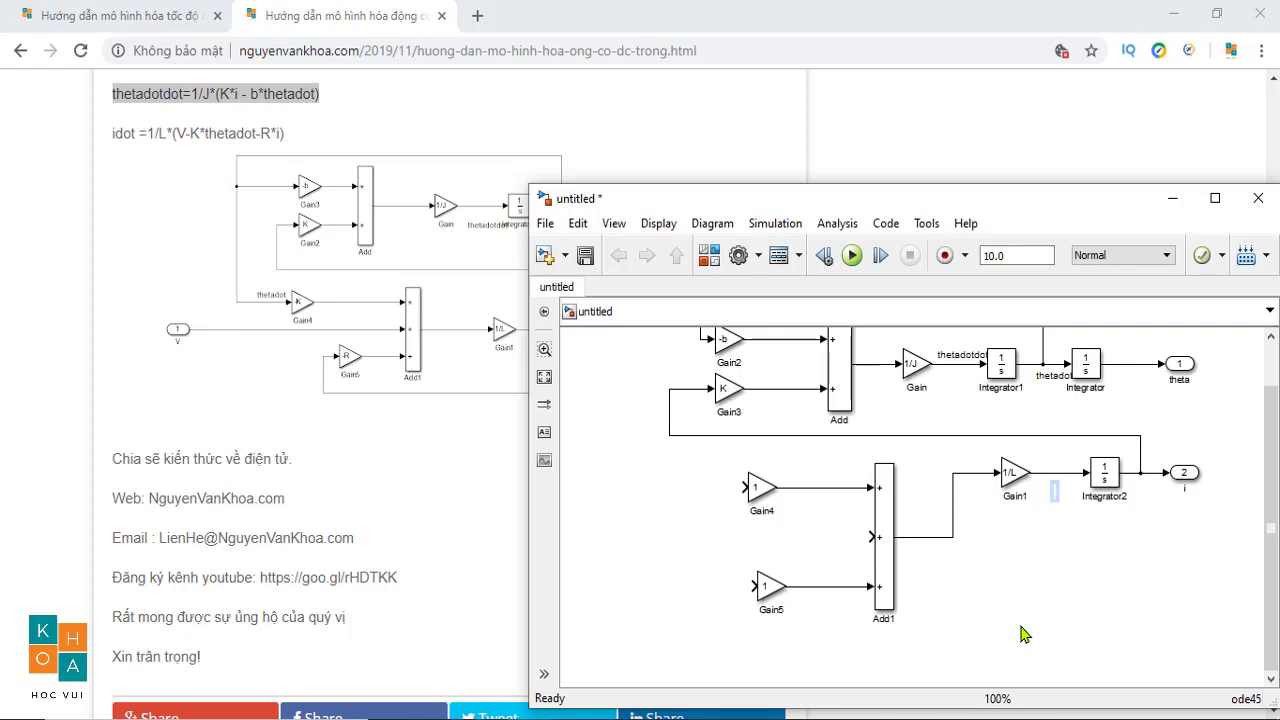
{"action": "type", "text": "idot"}
{"action": "key", "text": "Return"}
{"action": "left_click", "coordinate": [1020, 630]}
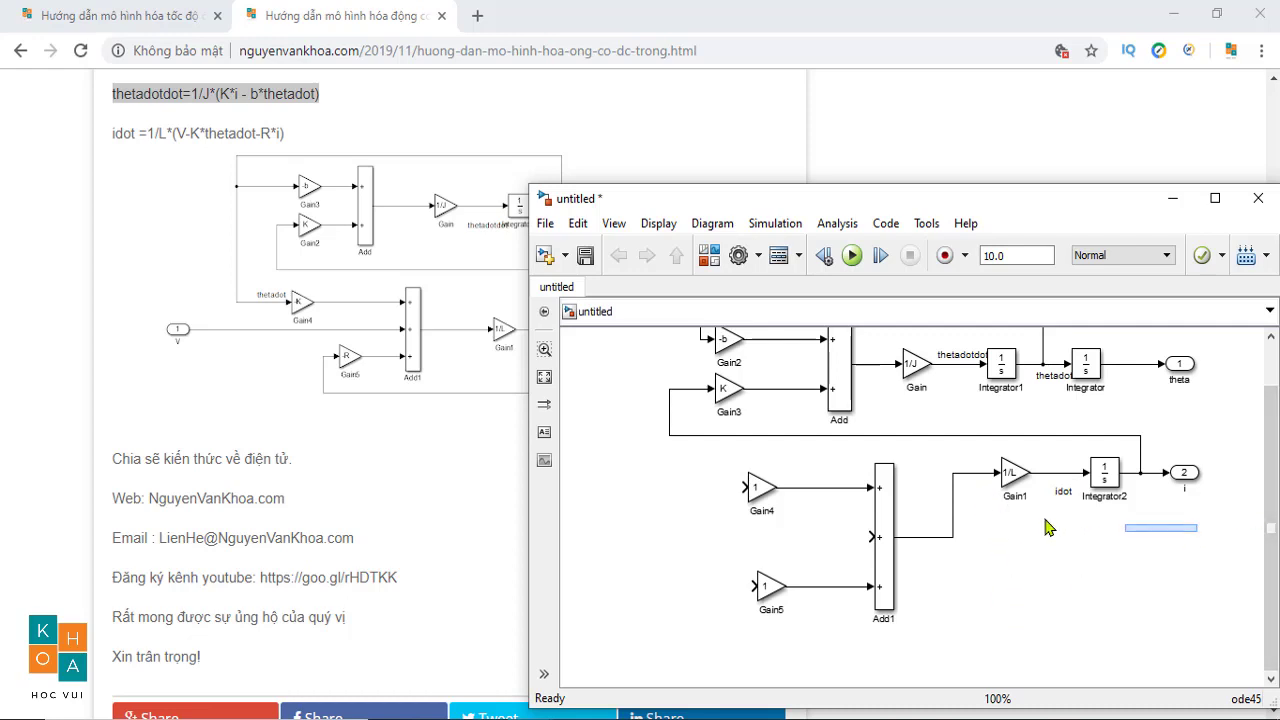
{"action": "left_click_drag", "start_coordinate": [1202, 538], "coordinate": [1015, 545]}
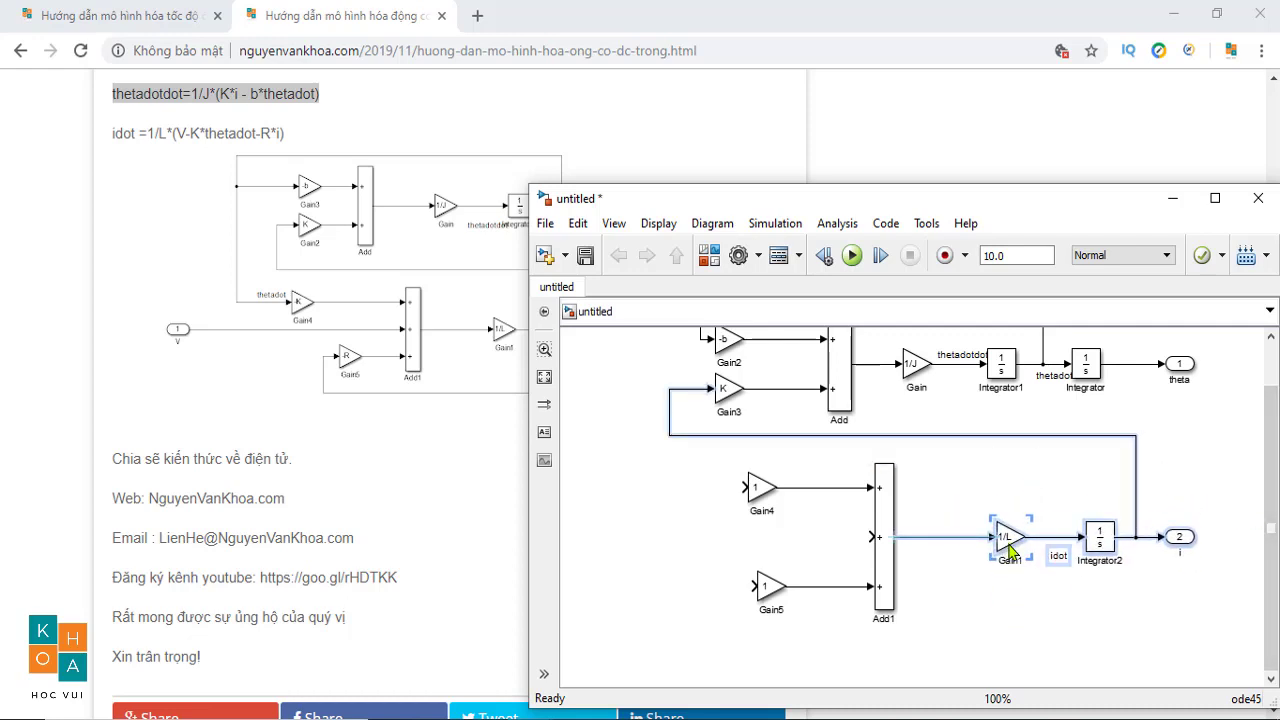
{"action": "left_click", "coordinate": [978, 645]}
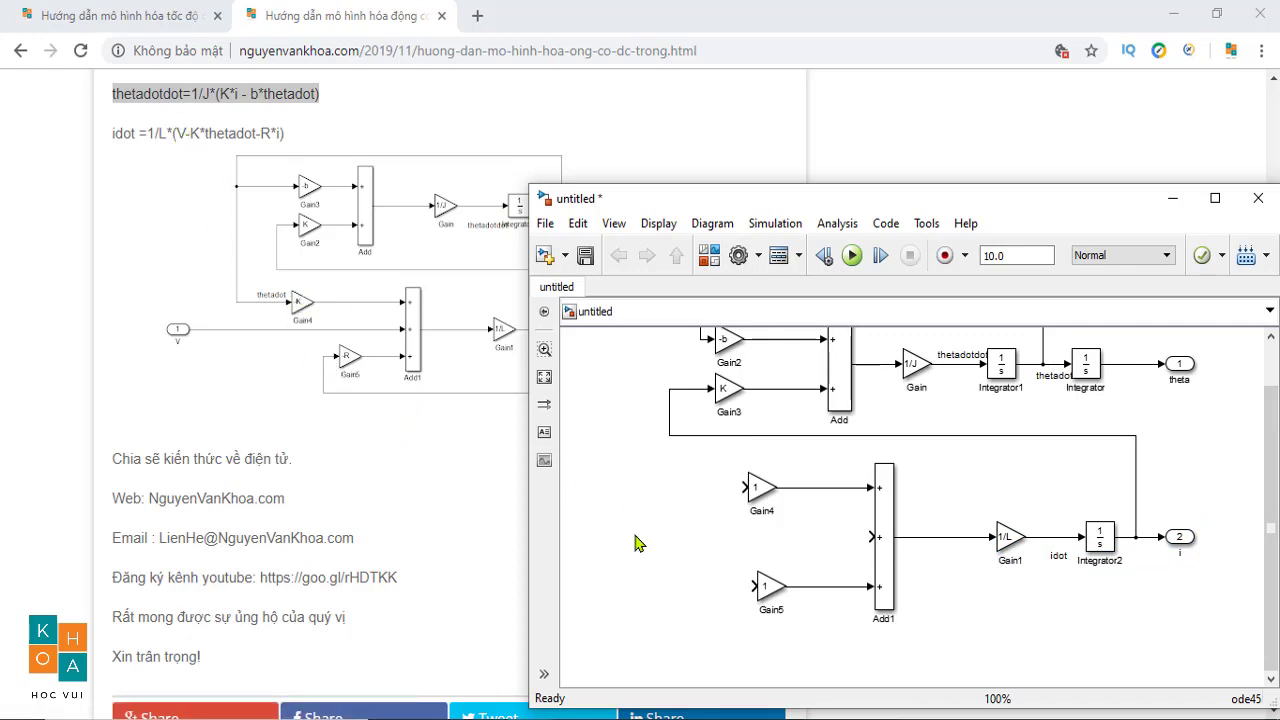
Add an In1 block from the Sources library in front of Add1 and rename it V
{"action": "left_click", "coordinate": [708, 255]}
{"action": "left_click", "coordinate": [56, 292]}
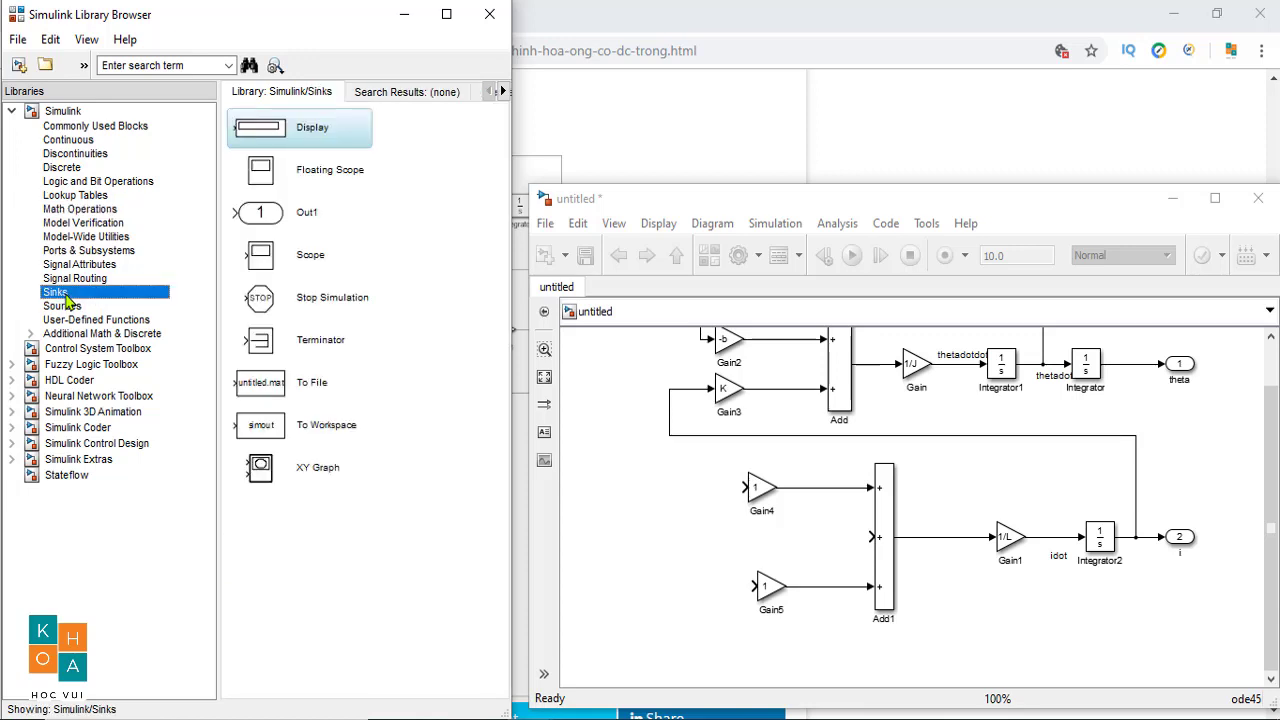
{"action": "left_click", "coordinate": [62, 307]}
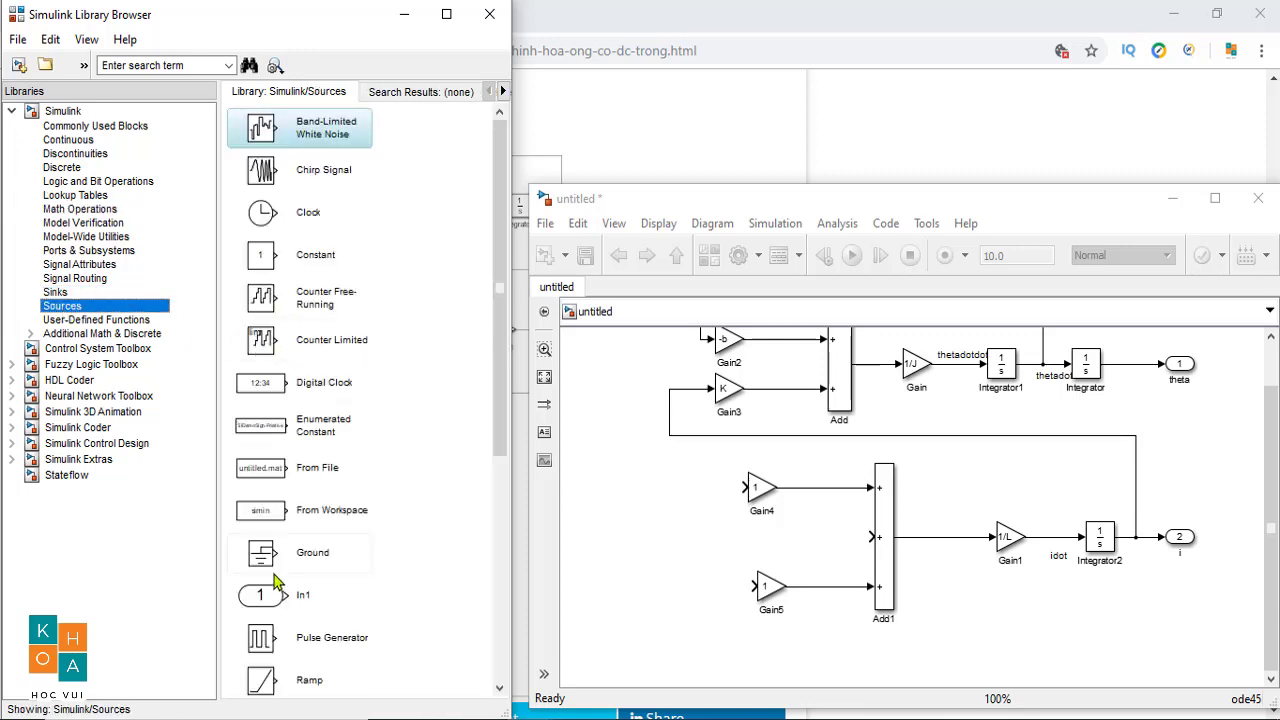
{"action": "left_click_drag", "start_coordinate": [265, 596], "coordinate": [602, 549]}
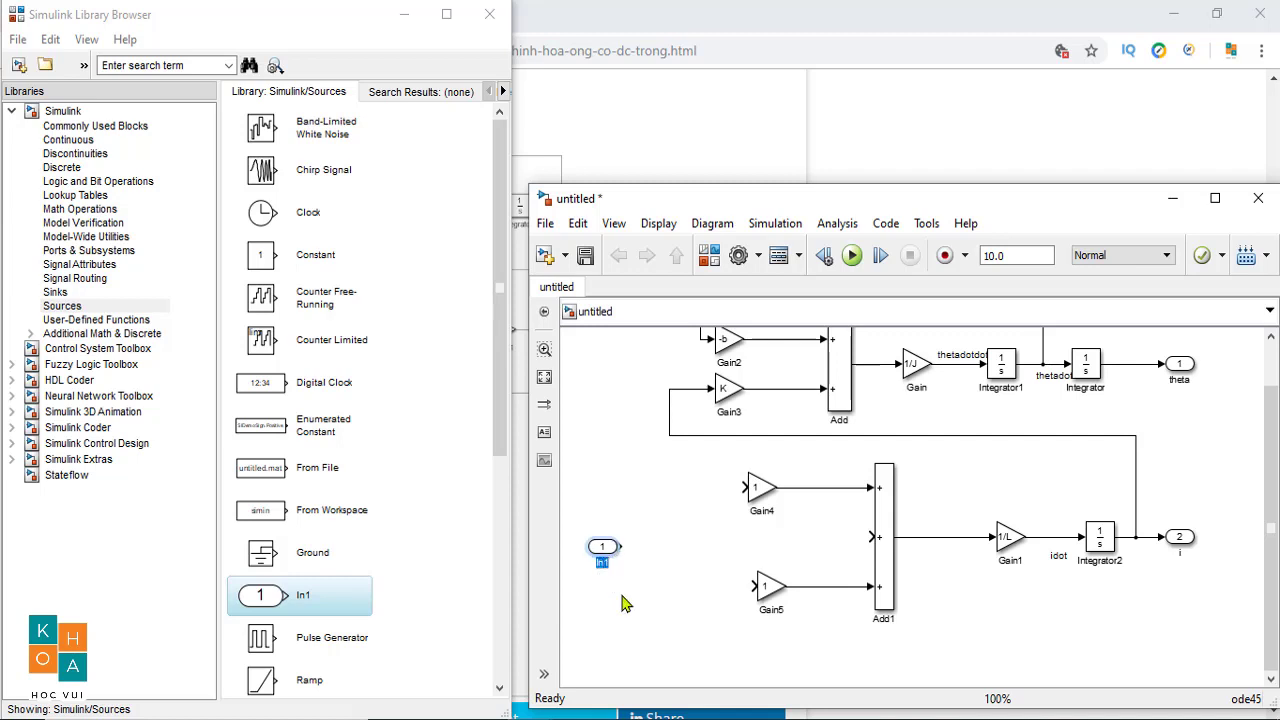
{"action": "left_click", "coordinate": [624, 566]}
Connect input V to the middle input of Add1, aligning V so the line is straight, and put the library browser away
{"action": "left_click_drag", "start_coordinate": [624, 546], "coordinate": [872, 540]}
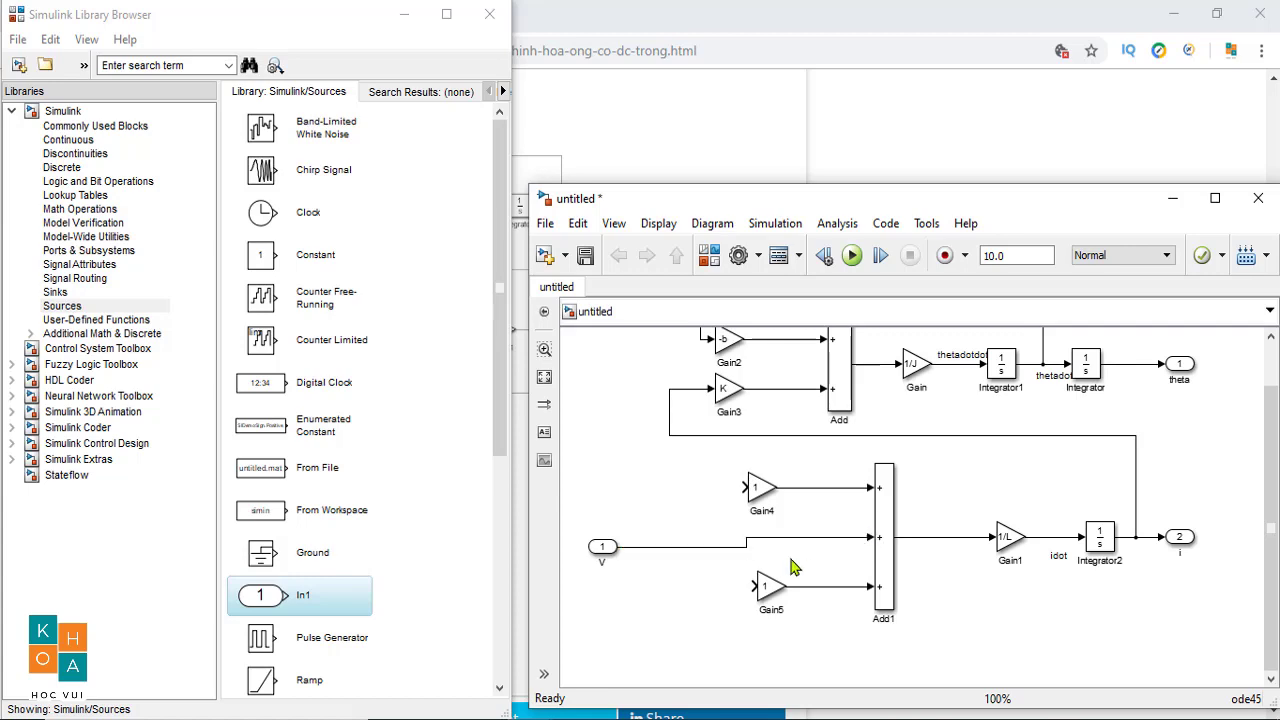
{"action": "left_click_drag", "start_coordinate": [600, 544], "coordinate": [604, 536]}
{"action": "left_click", "coordinate": [615, 585]}
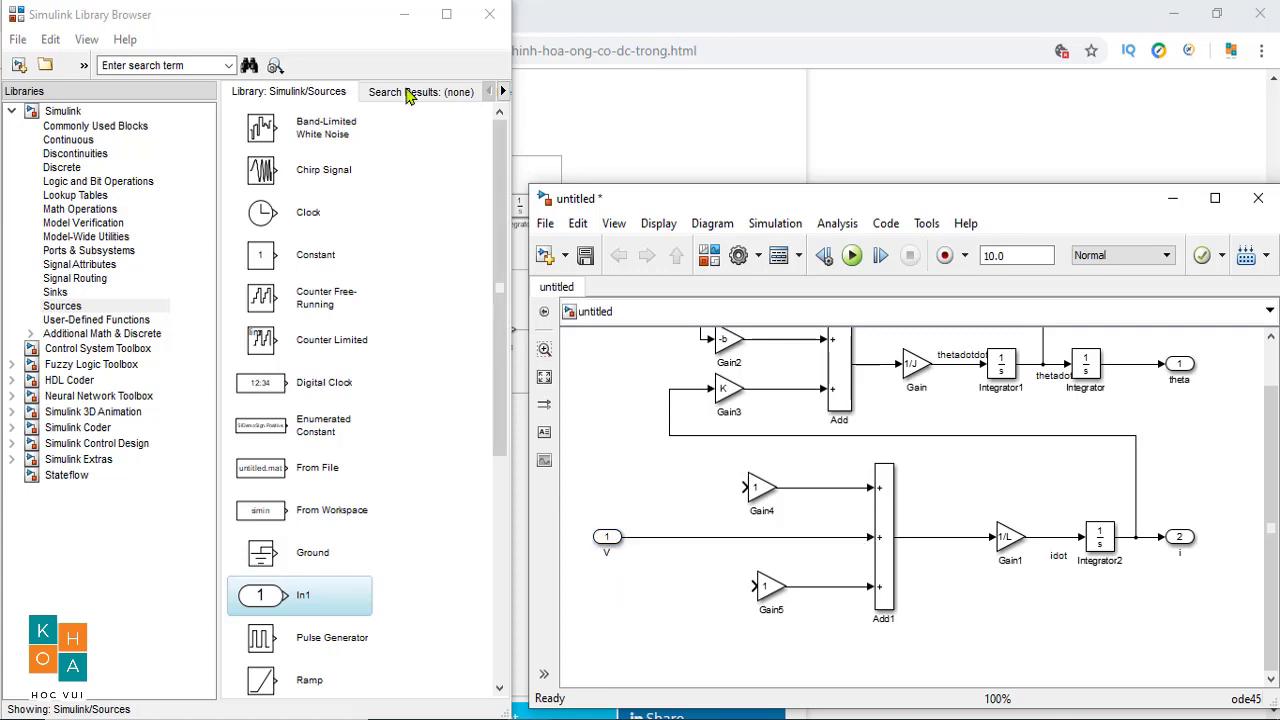
{"action": "left_click", "coordinate": [393, 17]}
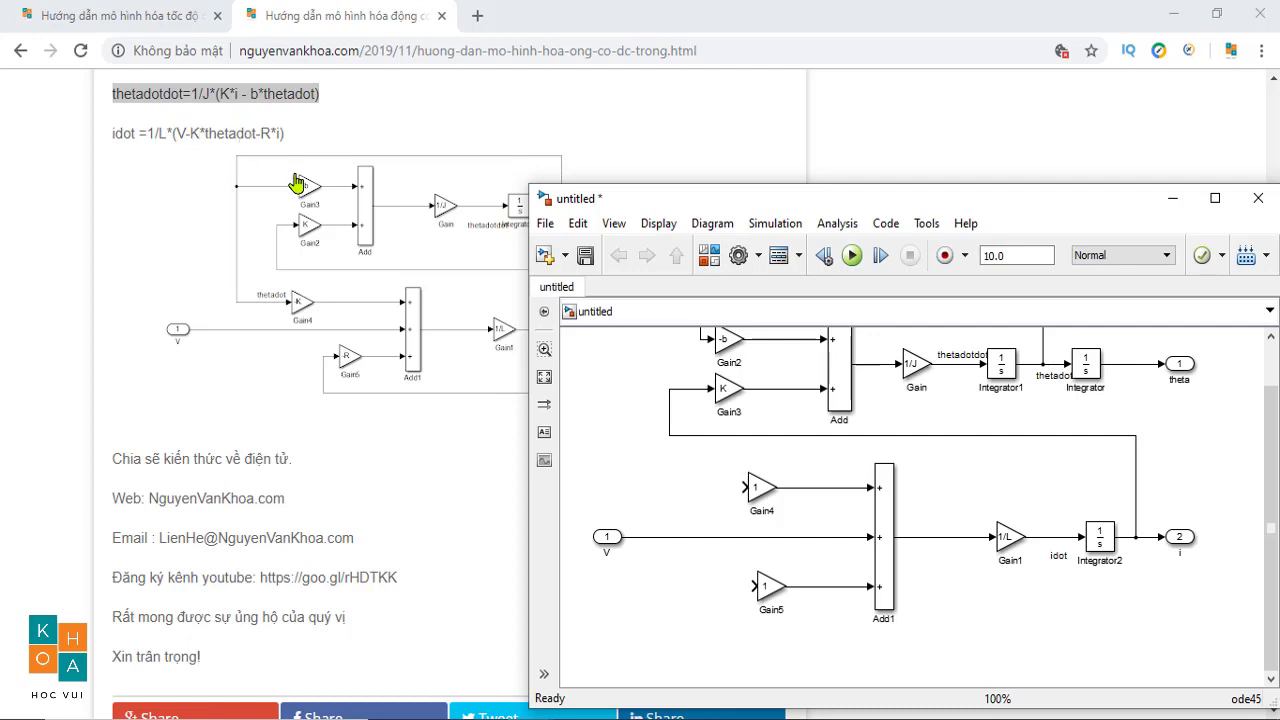
Set Gain4's gain to -K
{"action": "double_click", "coordinate": [756, 490]}
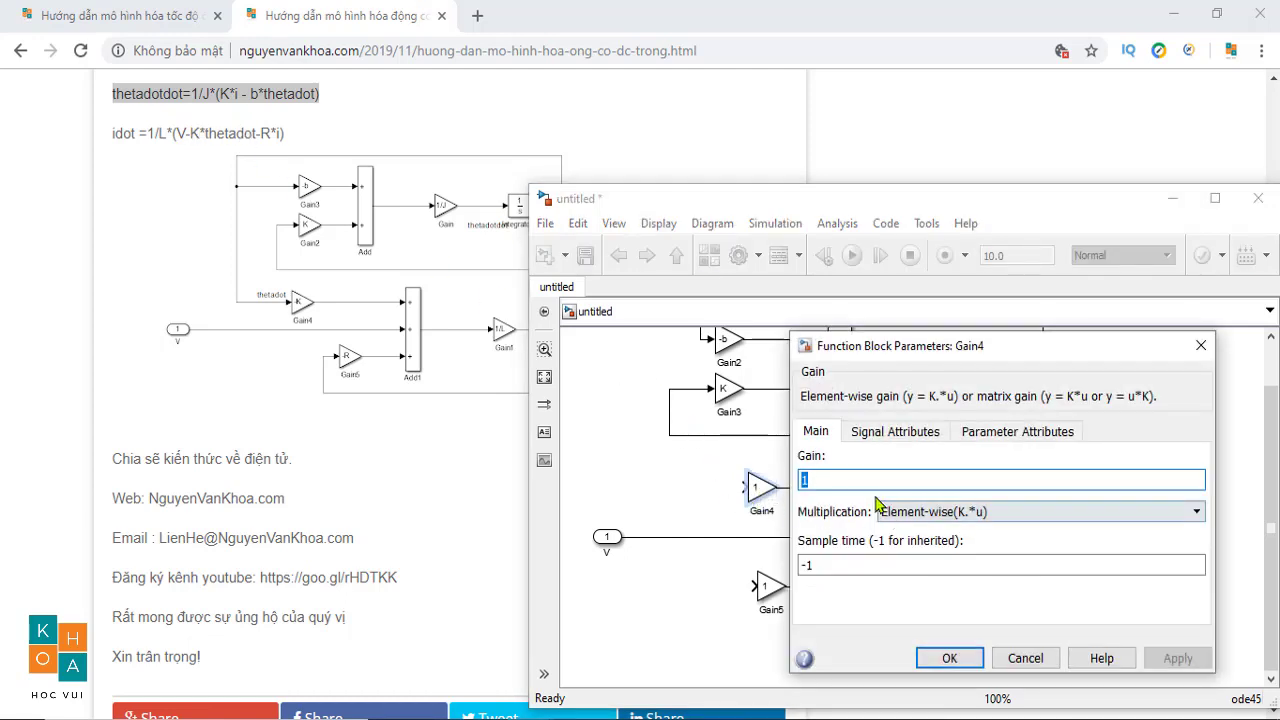
{"action": "type", "text": "-K"}
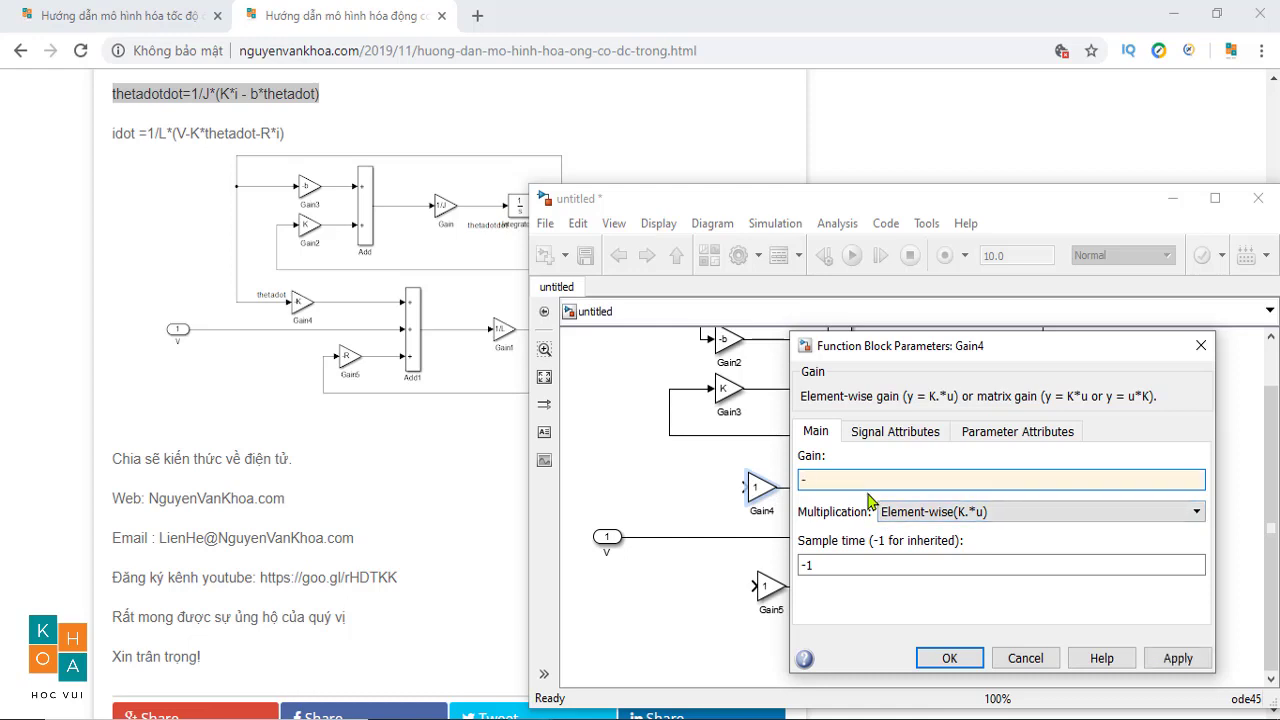
{"action": "left_click", "coordinate": [949, 658]}
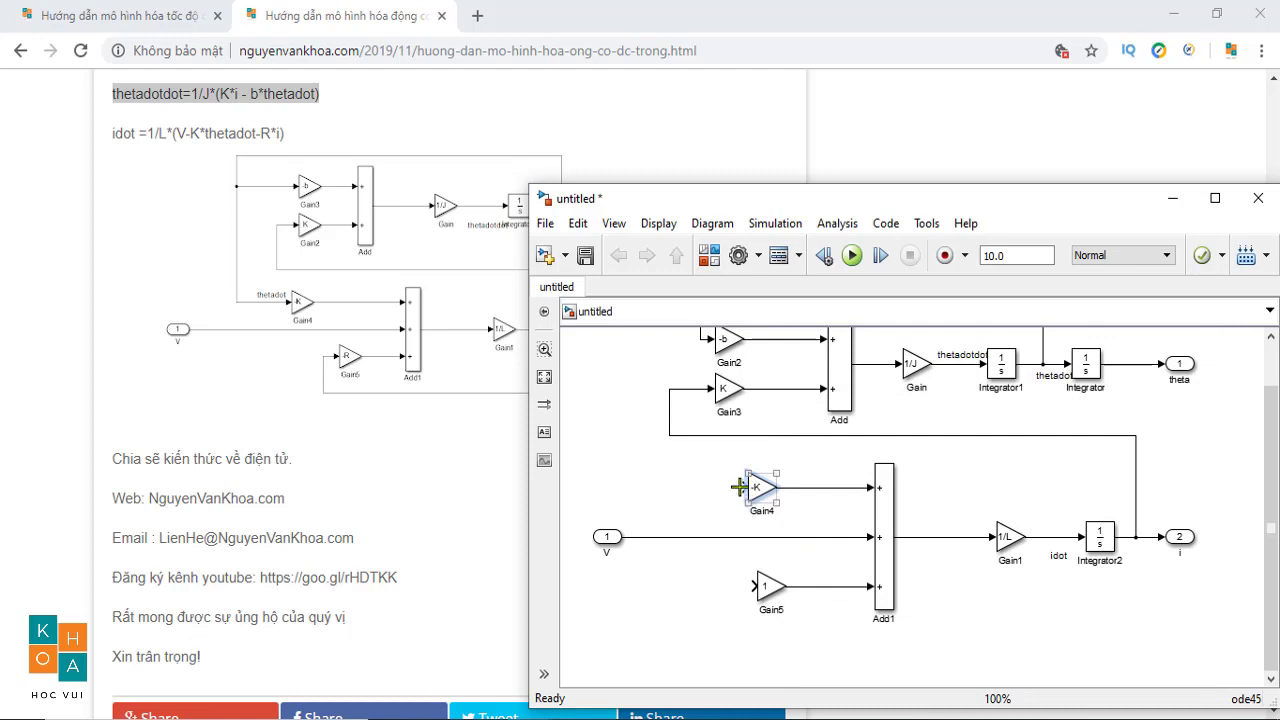
Branch the thetadot feedback line to Gain4's input and shift the branch's vertical segment outward, clear of Gain3's input wiring
{"action": "left_click_drag", "start_coordinate": [745, 487], "coordinate": [703, 364]}
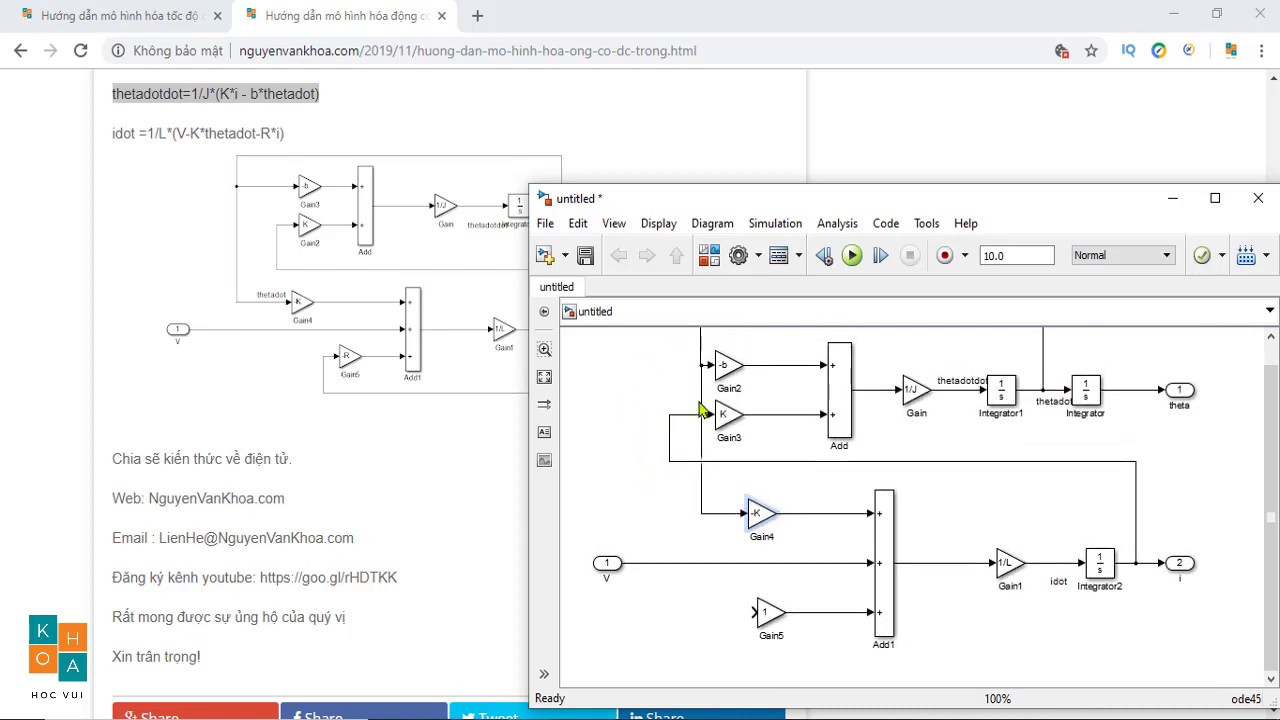
{"action": "left_click", "coordinate": [701, 410]}
{"action": "scroll", "coordinate": [651, 409], "scroll_direction": "down", "scroll_amount": 3}
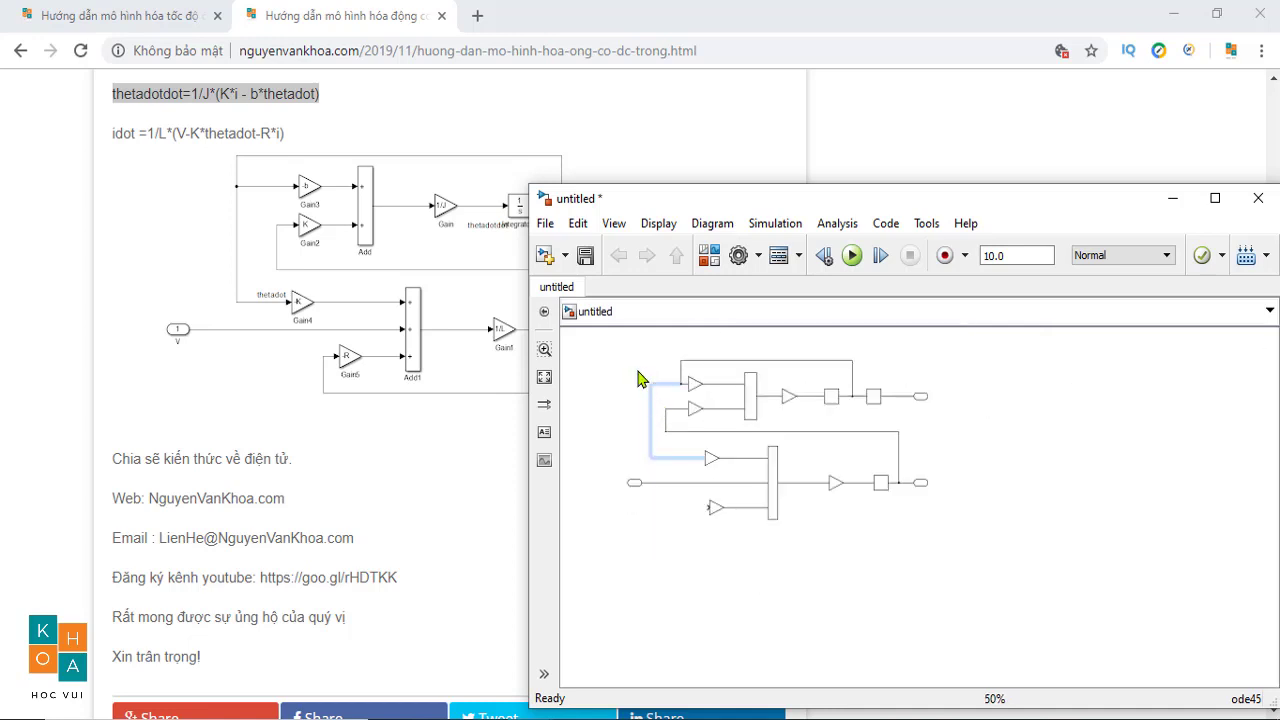
{"action": "scroll", "coordinate": [645, 382], "scroll_direction": "up", "scroll_amount": 3}
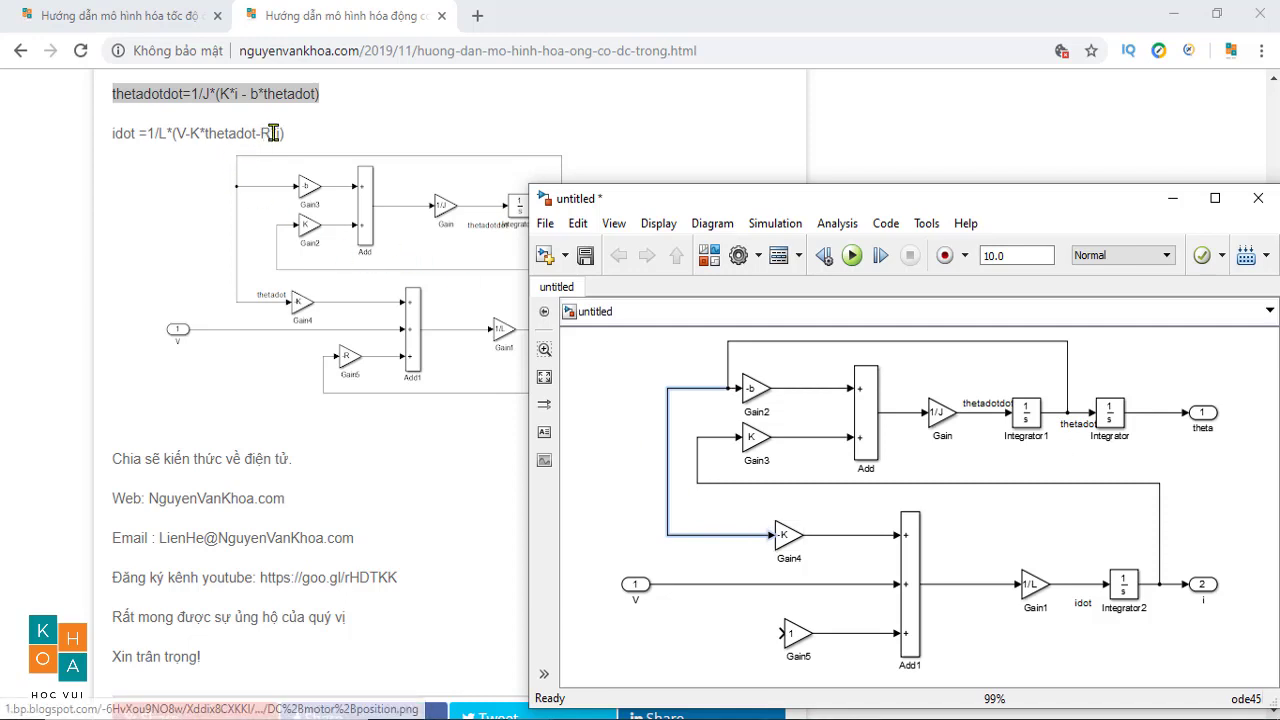
Set Gain5's gain to -R
{"action": "left_click", "coordinate": [786, 648]}
{"action": "double_click", "coordinate": [786, 645]}
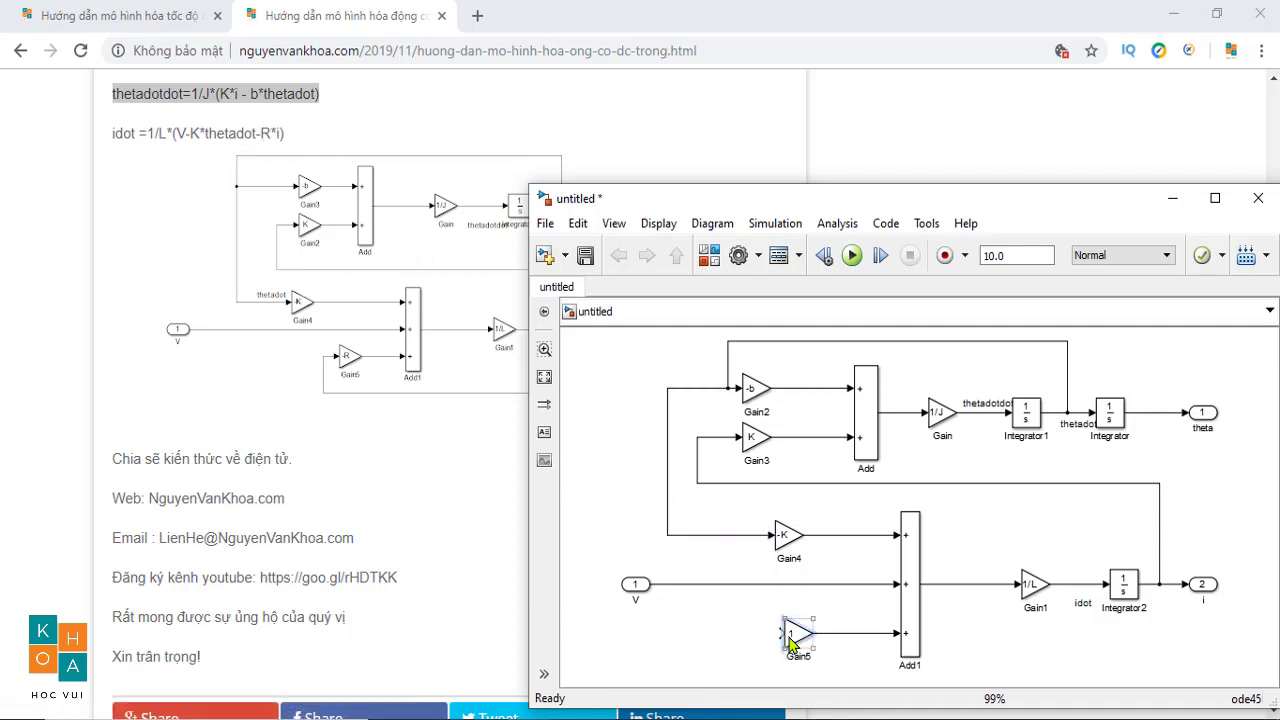
{"action": "type", "text": "-R"}
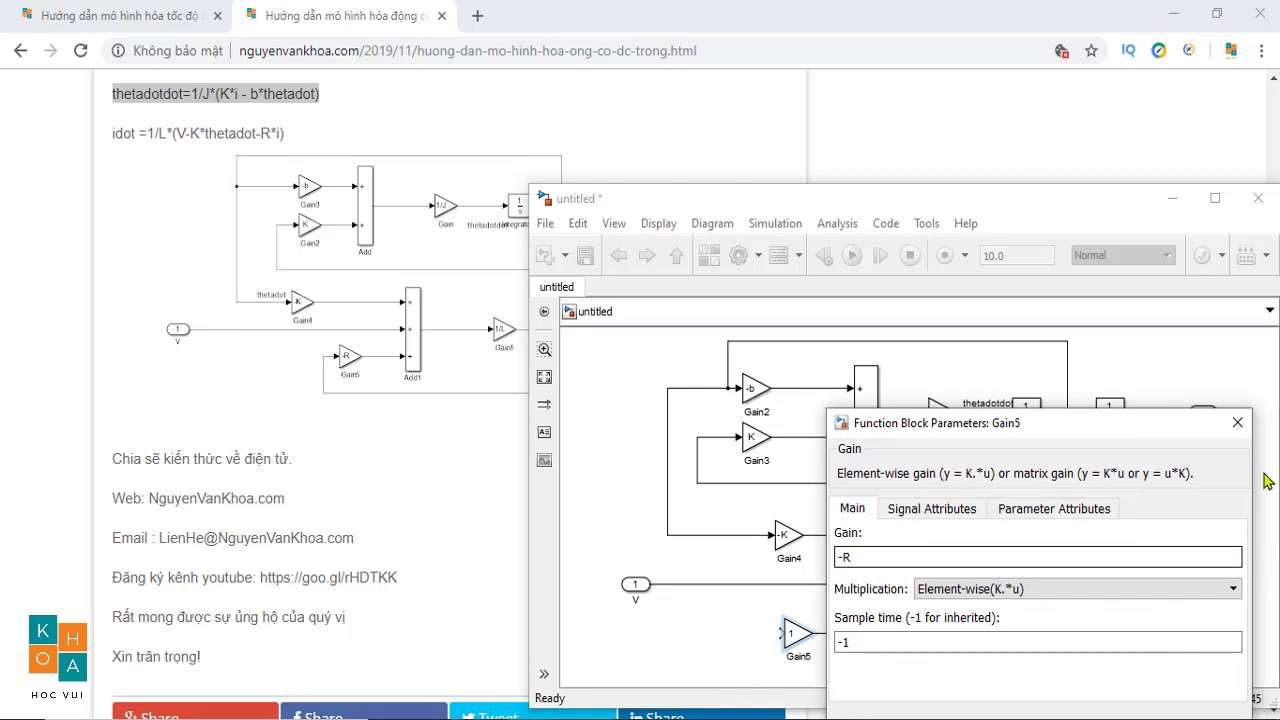
{"action": "left_click_drag", "start_coordinate": [1178, 430], "coordinate": [1074, 282]}
{"action": "left_click", "coordinate": [1117, 591]}
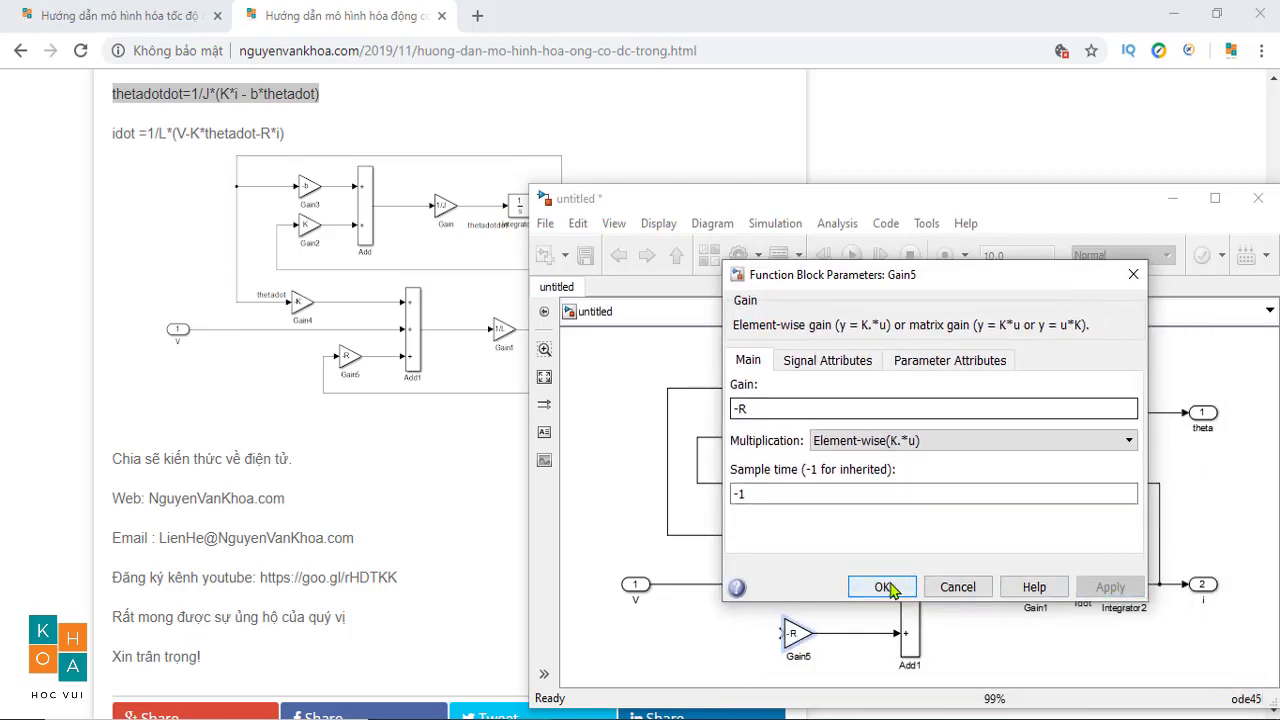
{"action": "left_click", "coordinate": [884, 588]}
Connect Gain5's input to the output line of Integrator2, routing the feedback below Add1
{"action": "left_click_drag", "start_coordinate": [779, 637], "coordinate": [1158, 547]}
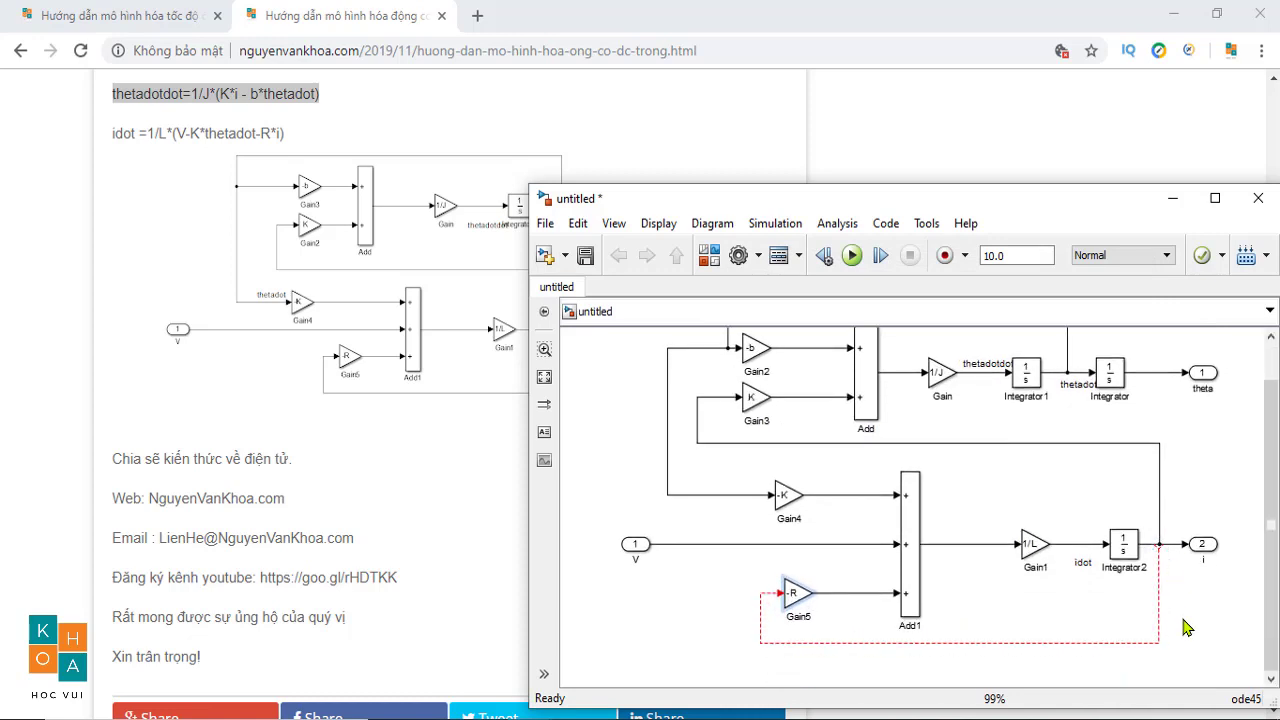
{"action": "left_click_drag", "start_coordinate": [1142, 627], "coordinate": [1164, 604]}
{"action": "left_click_drag", "start_coordinate": [1157, 549], "coordinate": [1158, 544]}
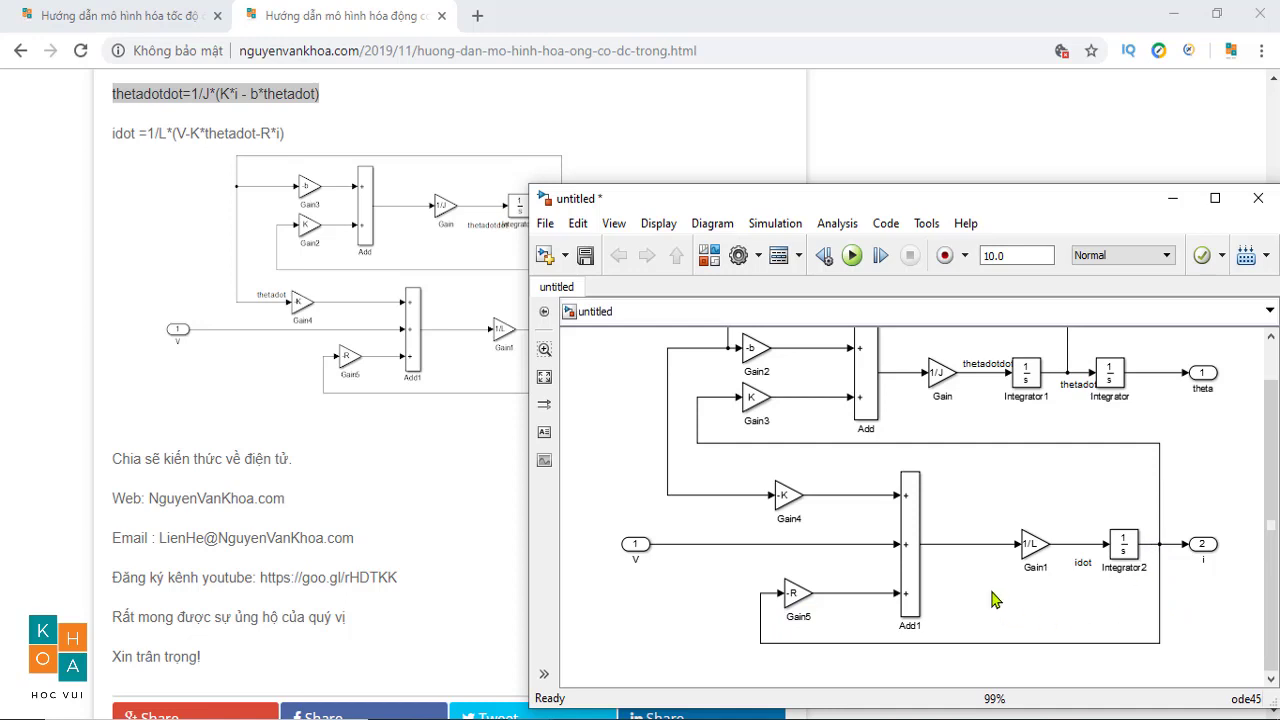
Delete output port i together with its line from Integrator2
{"action": "key", "text": "space"}
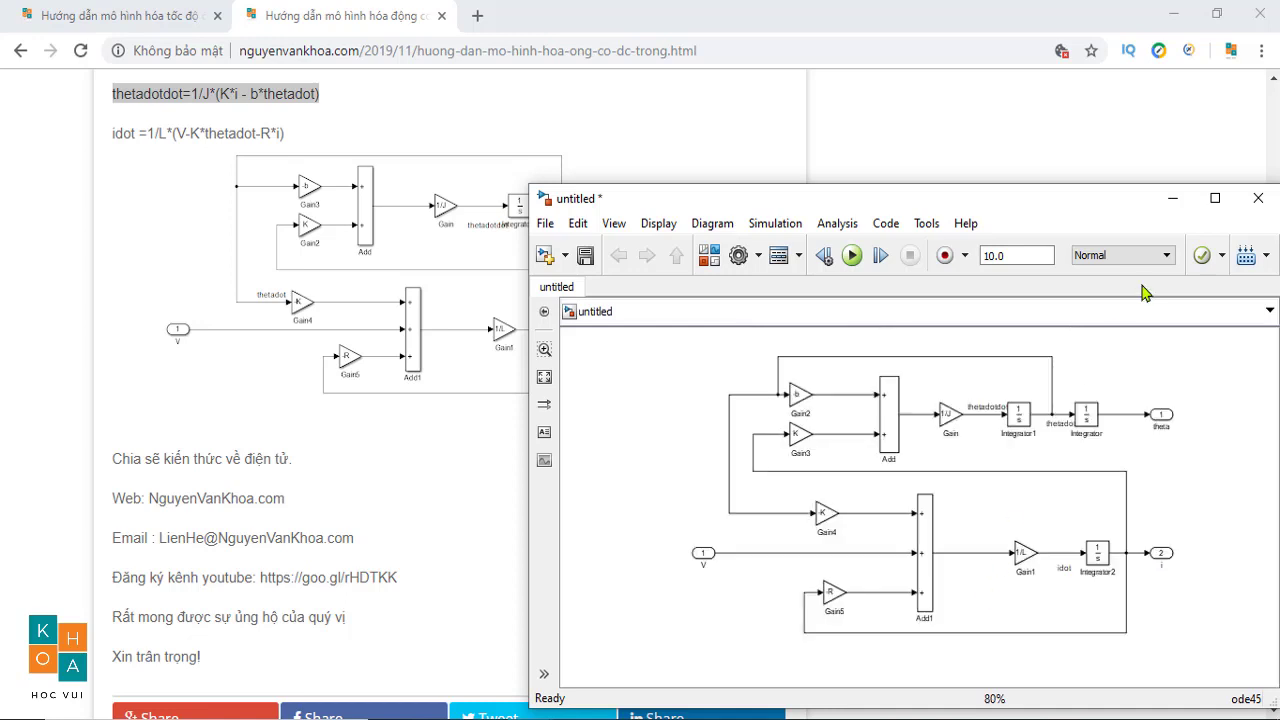
{"action": "left_click", "coordinate": [1207, 205]}
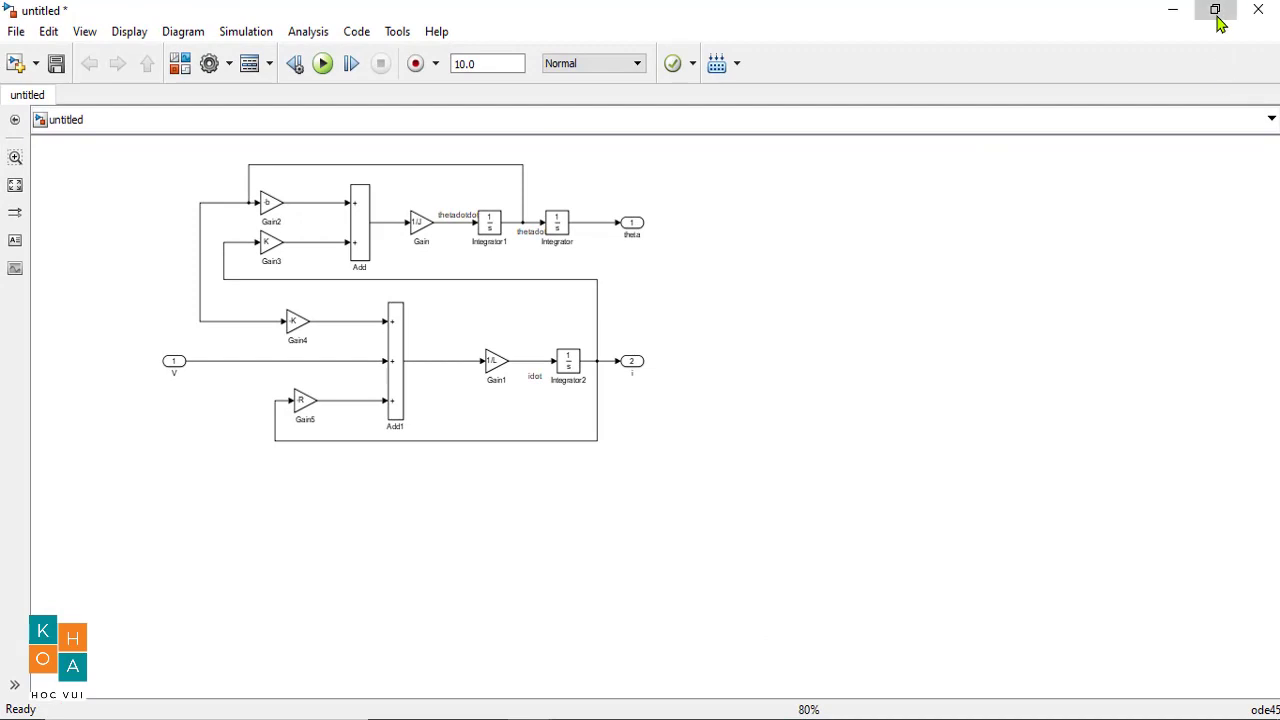
{"action": "left_click", "coordinate": [1215, 10]}
{"action": "key", "text": "space"}
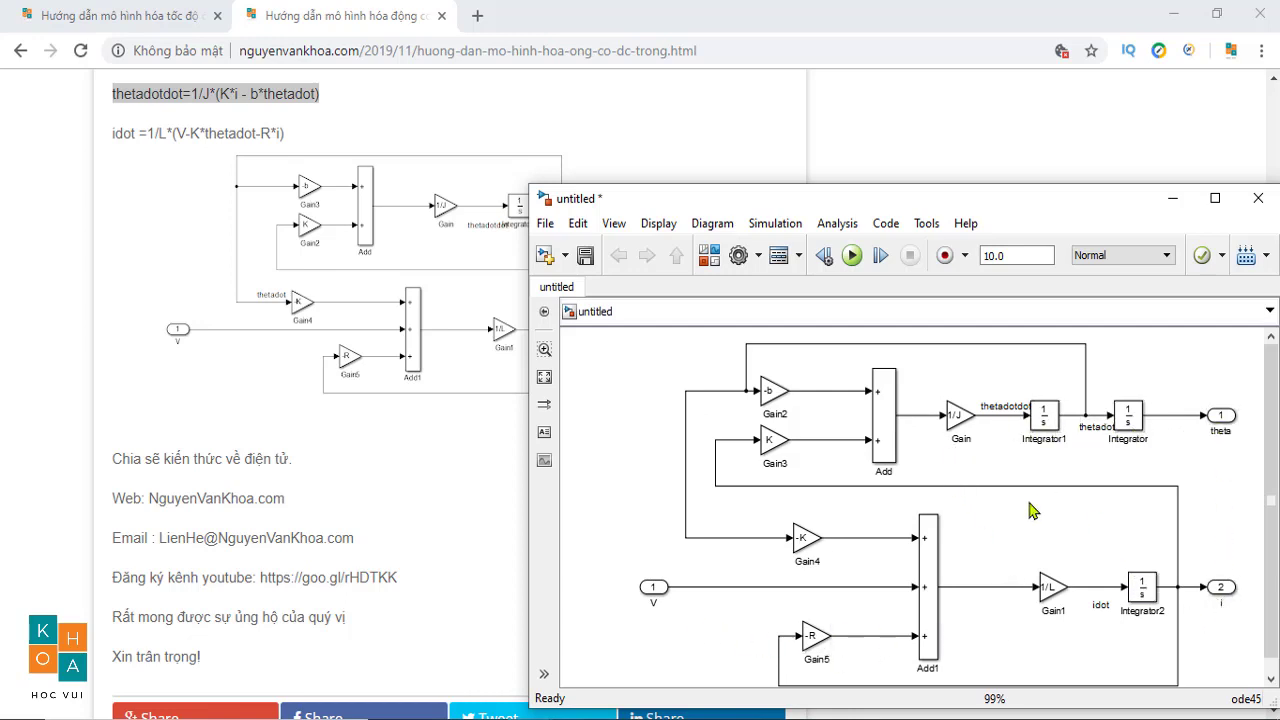
{"action": "scroll", "coordinate": [1029, 503], "scroll_direction": "down", "scroll_amount": 2}
{"action": "left_click_drag", "start_coordinate": [1233, 627], "coordinate": [1160, 555]}
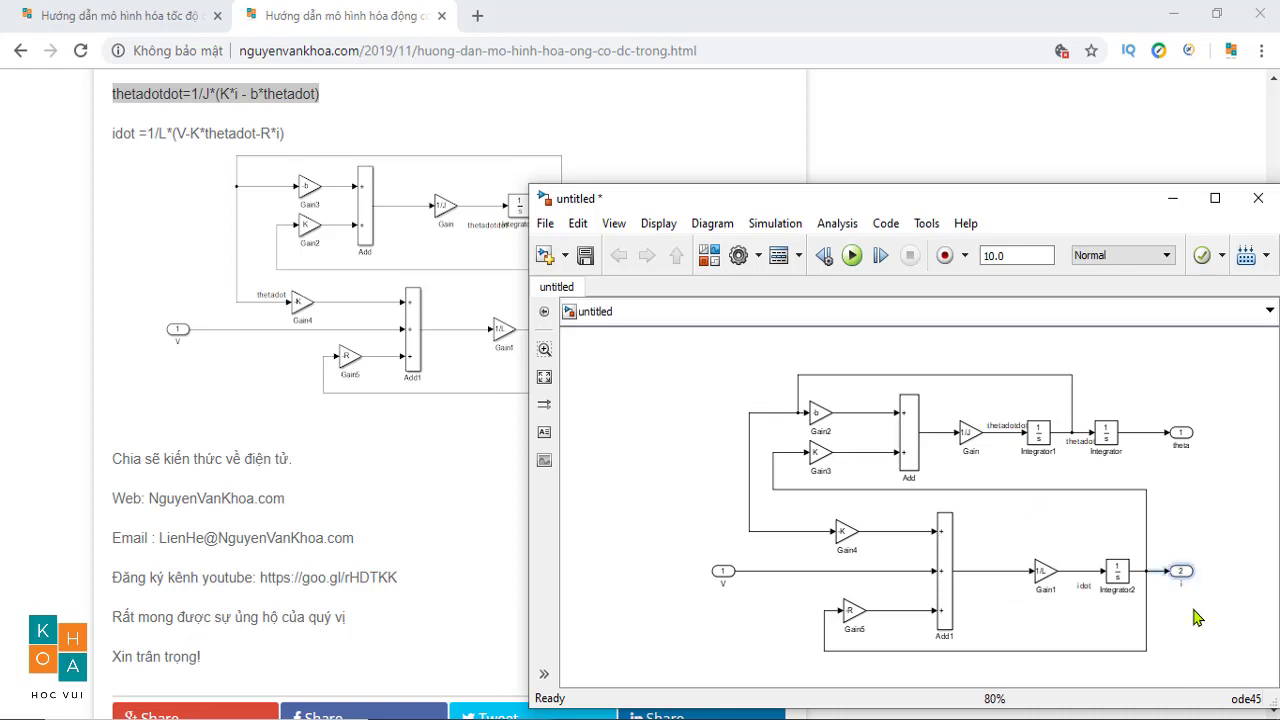
{"action": "left_click", "coordinate": [1223, 564]}
Maximize the model window and line up the thetadot feedback's vertical segment with the branch going down to Gain4
{"action": "left_click", "coordinate": [1215, 197]}
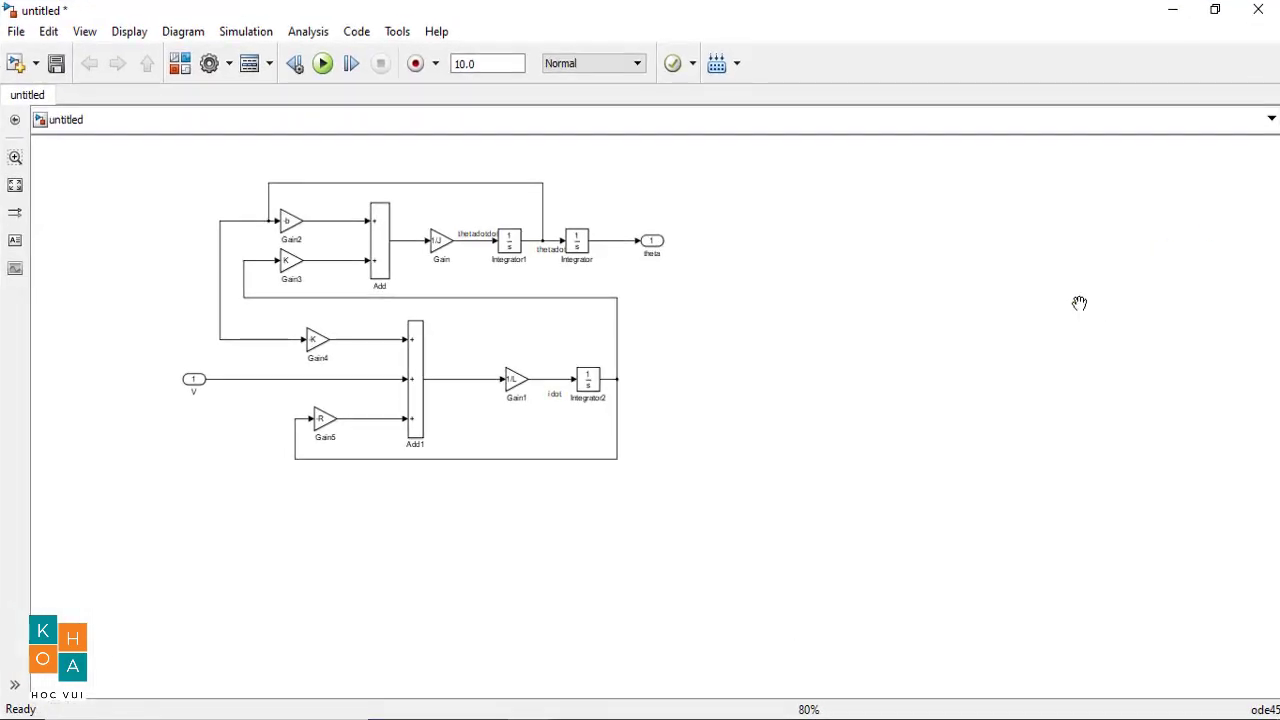
{"action": "key", "text": "space"}
{"action": "left_click_drag", "start_coordinate": [357, 190], "coordinate": [262, 200]}
{"action": "left_click", "coordinate": [200, 243]}
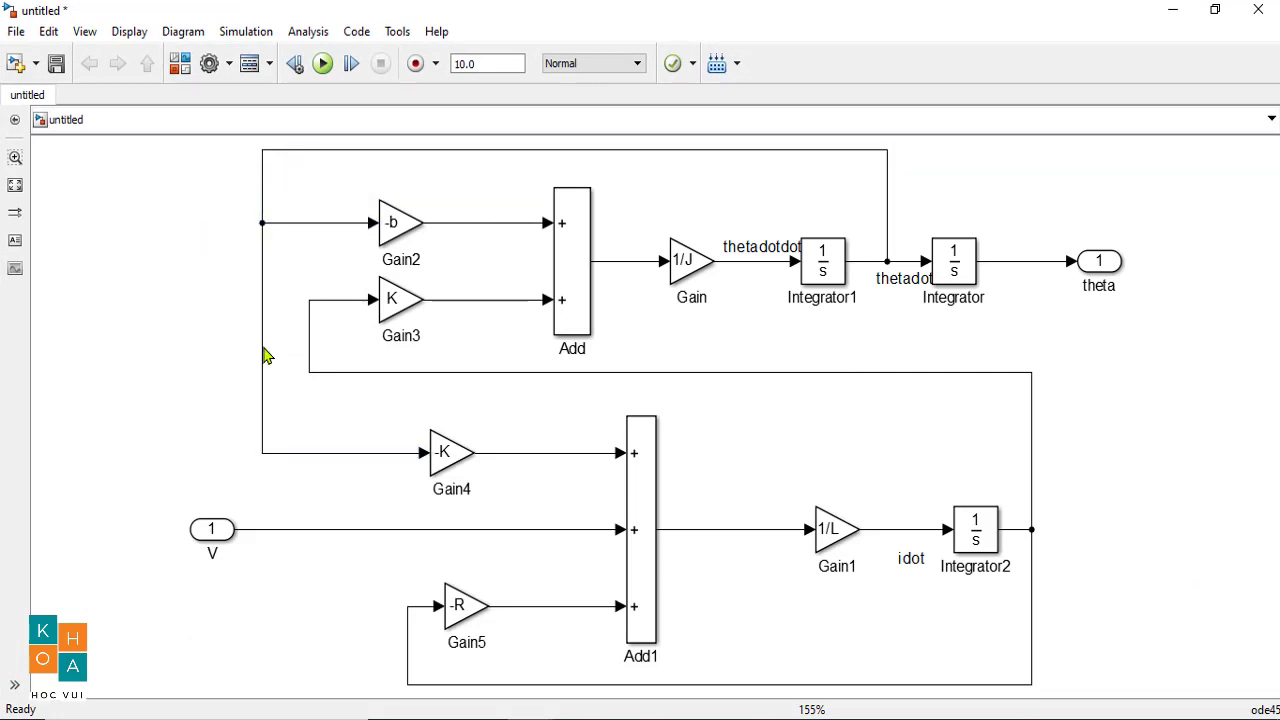
Space out Integrator1, the thetadot branch point, Integrator and output theta along their row, and move Gain1 closer to Add1
{"action": "left_click_drag", "start_coordinate": [957, 263], "coordinate": [978, 263]}
{"action": "left_click_drag", "start_coordinate": [1128, 271], "coordinate": [1260, 271]}
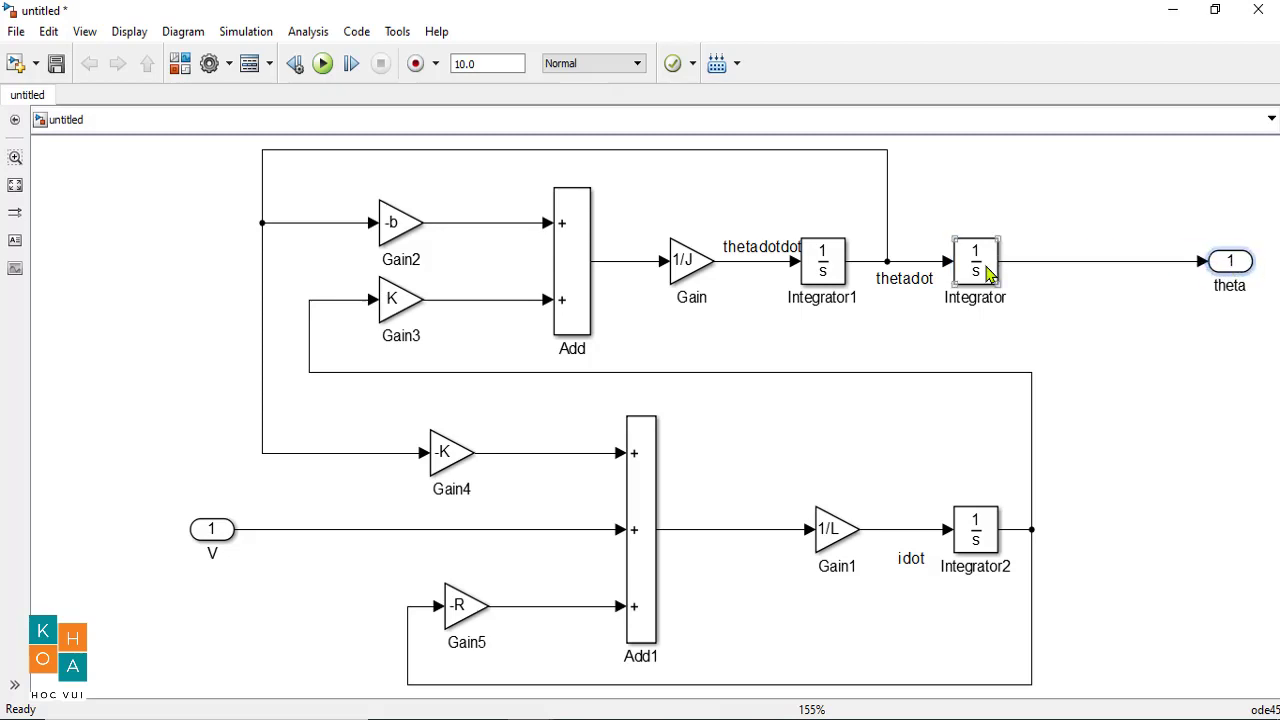
{"action": "left_click_drag", "start_coordinate": [986, 271], "coordinate": [1089, 271]}
{"action": "left_click_drag", "start_coordinate": [888, 257], "coordinate": [986, 259]}
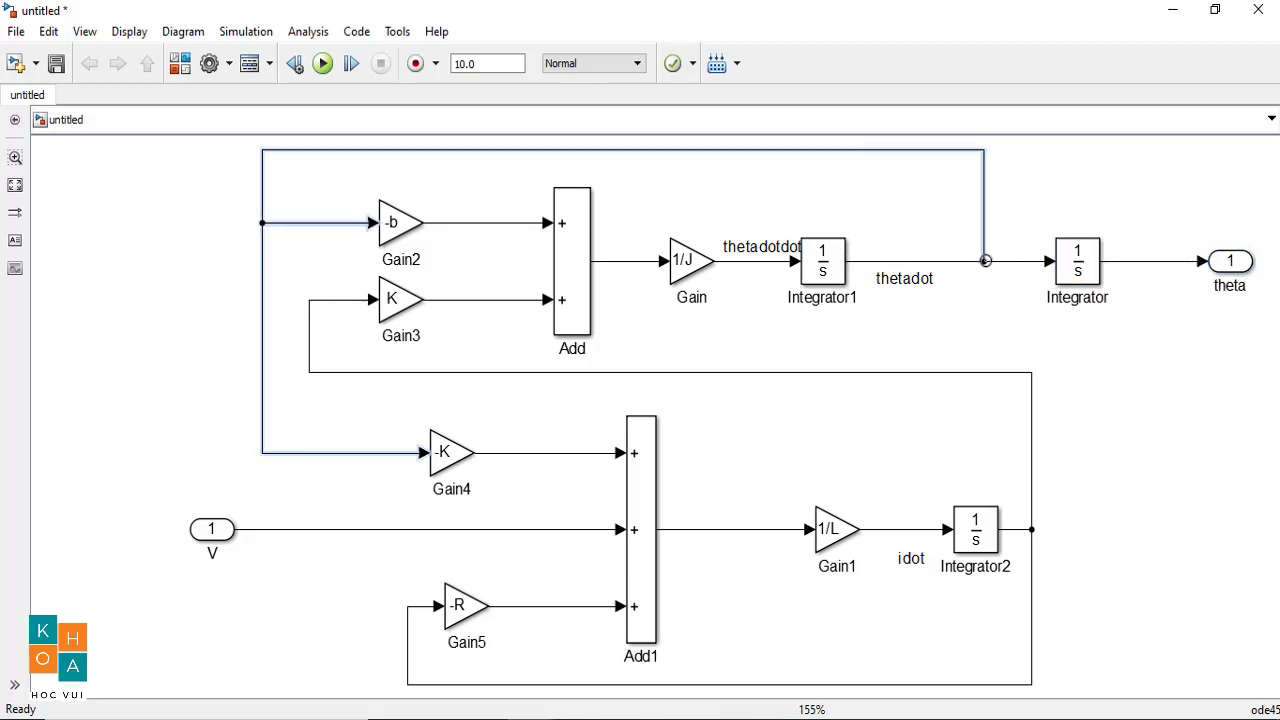
{"action": "left_click_drag", "start_coordinate": [830, 262], "coordinate": [881, 270]}
{"action": "left_click_drag", "start_coordinate": [848, 538], "coordinate": [765, 540]}
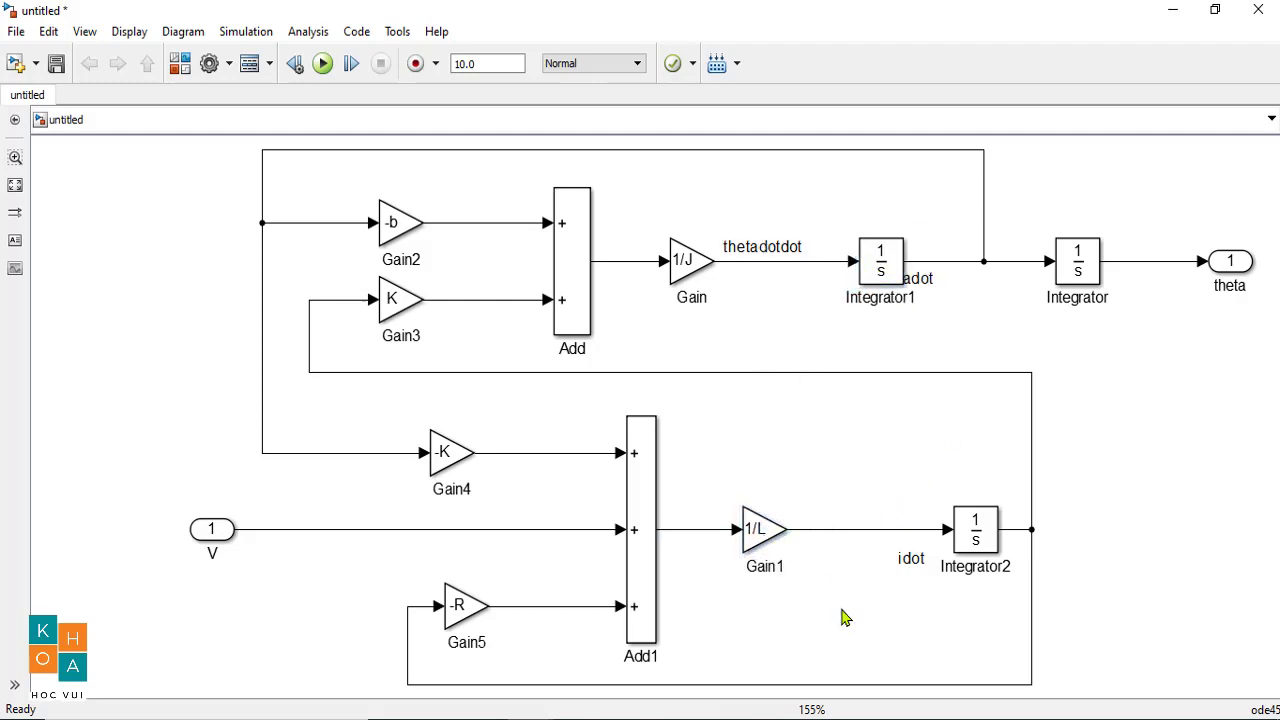
Group the entire diagram into a subsystem and enlarge the resulting block
{"action": "key", "text": "Right"}
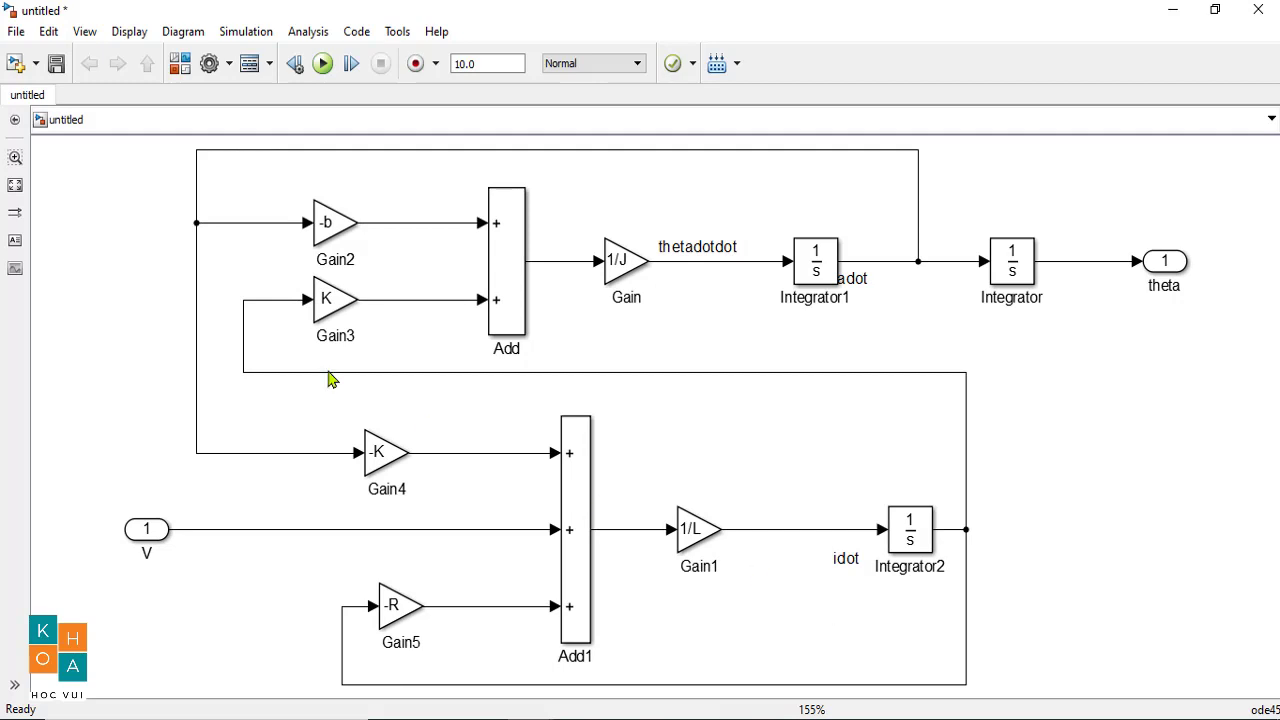
{"action": "left_click_drag", "start_coordinate": [67, 165], "coordinate": [1202, 683]}
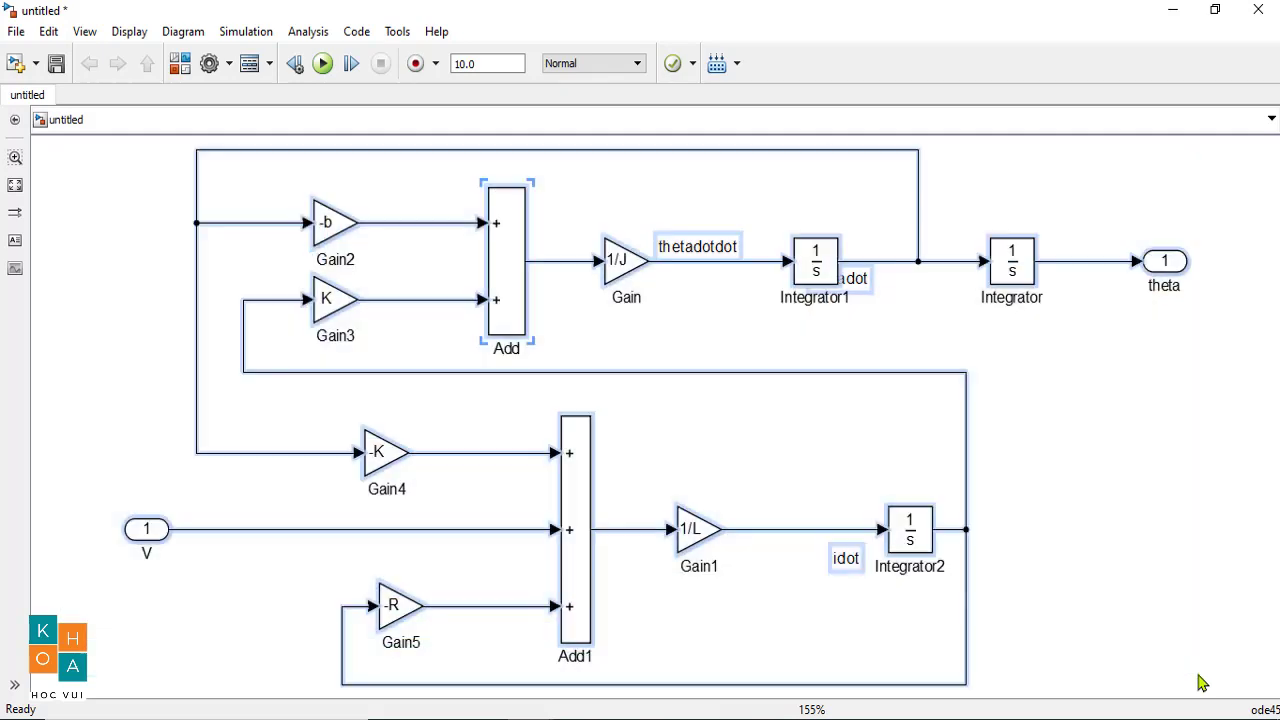
{"action": "left_click", "coordinate": [160, 530]}
{"action": "right_click", "coordinate": [160, 530]}
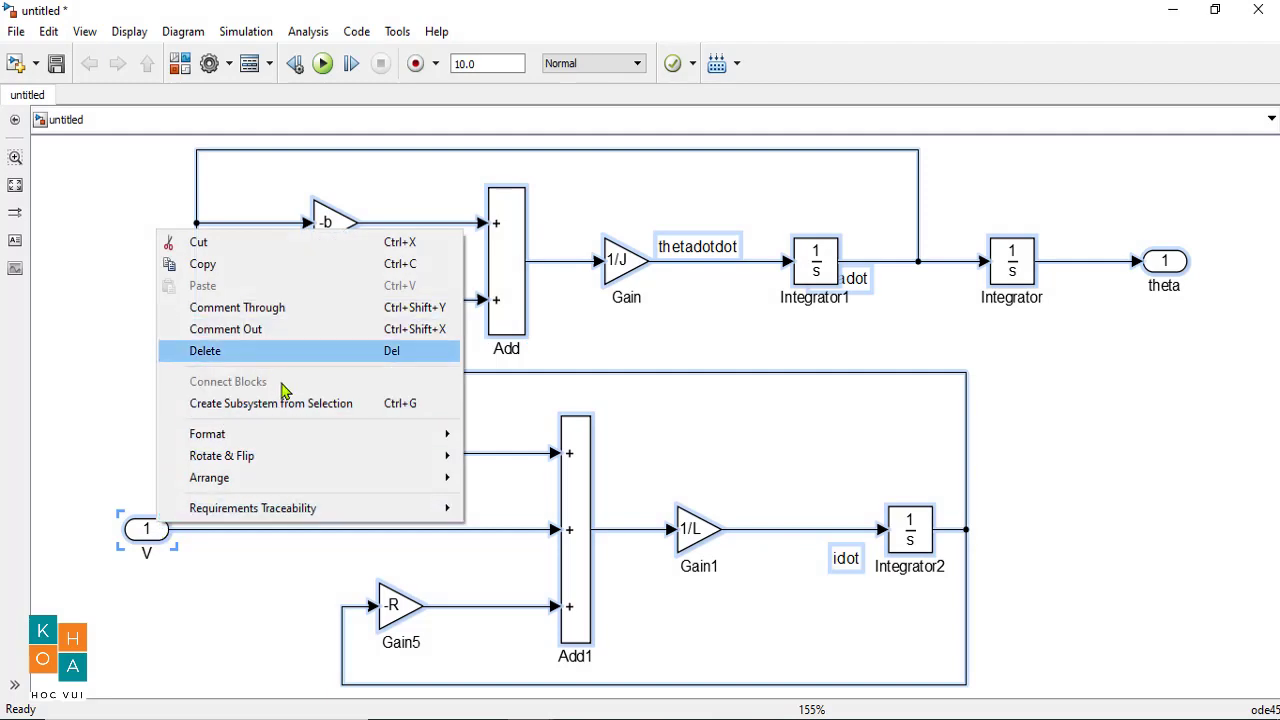
{"action": "left_click", "coordinate": [297, 408]}
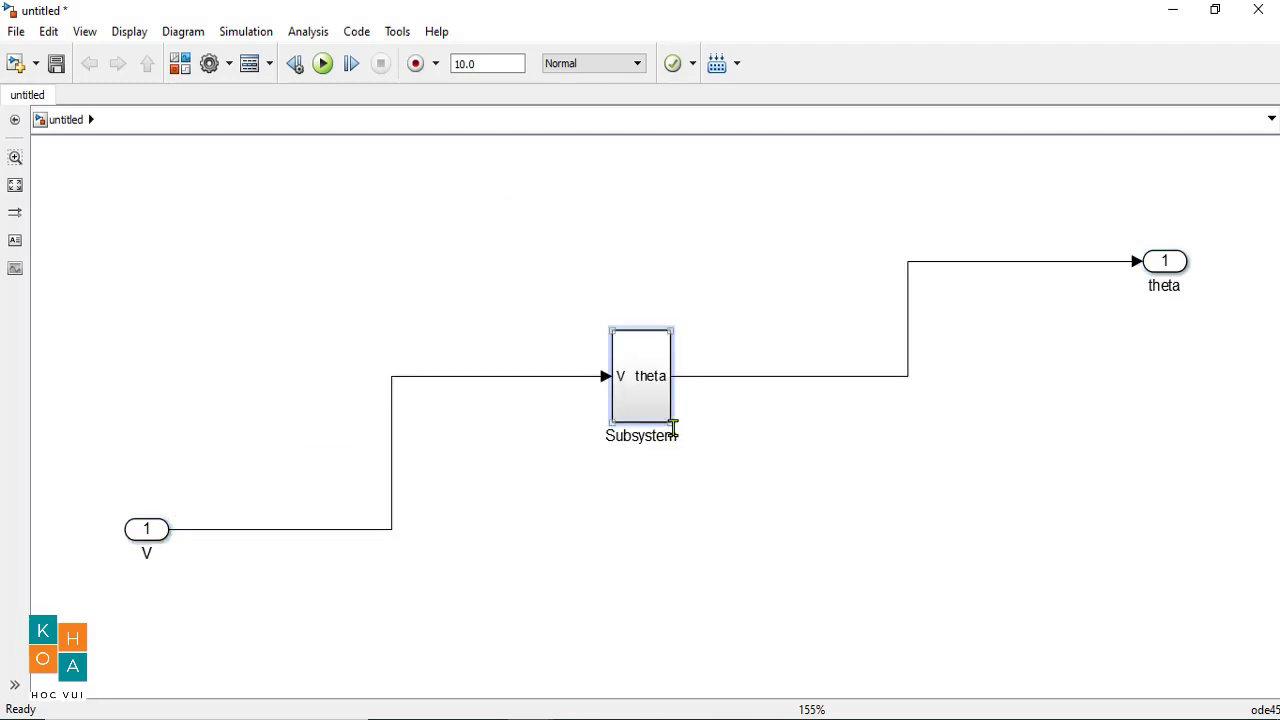
{"action": "left_click", "coordinate": [674, 432]}
{"action": "left_click_drag", "start_coordinate": [672, 425], "coordinate": [736, 437]}
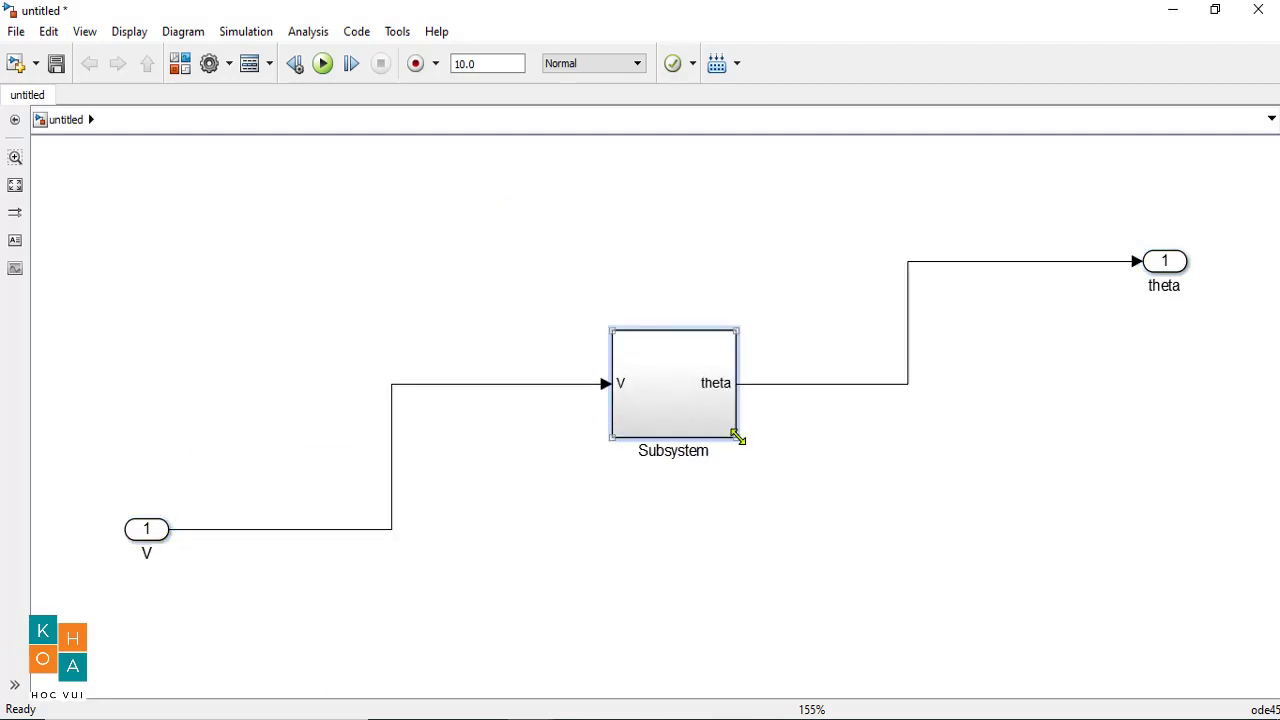
Delete the V input and theta output ports outside the Subsystem, along with their connecting lines
{"action": "left_click_drag", "start_coordinate": [110, 334], "coordinate": [424, 573]}
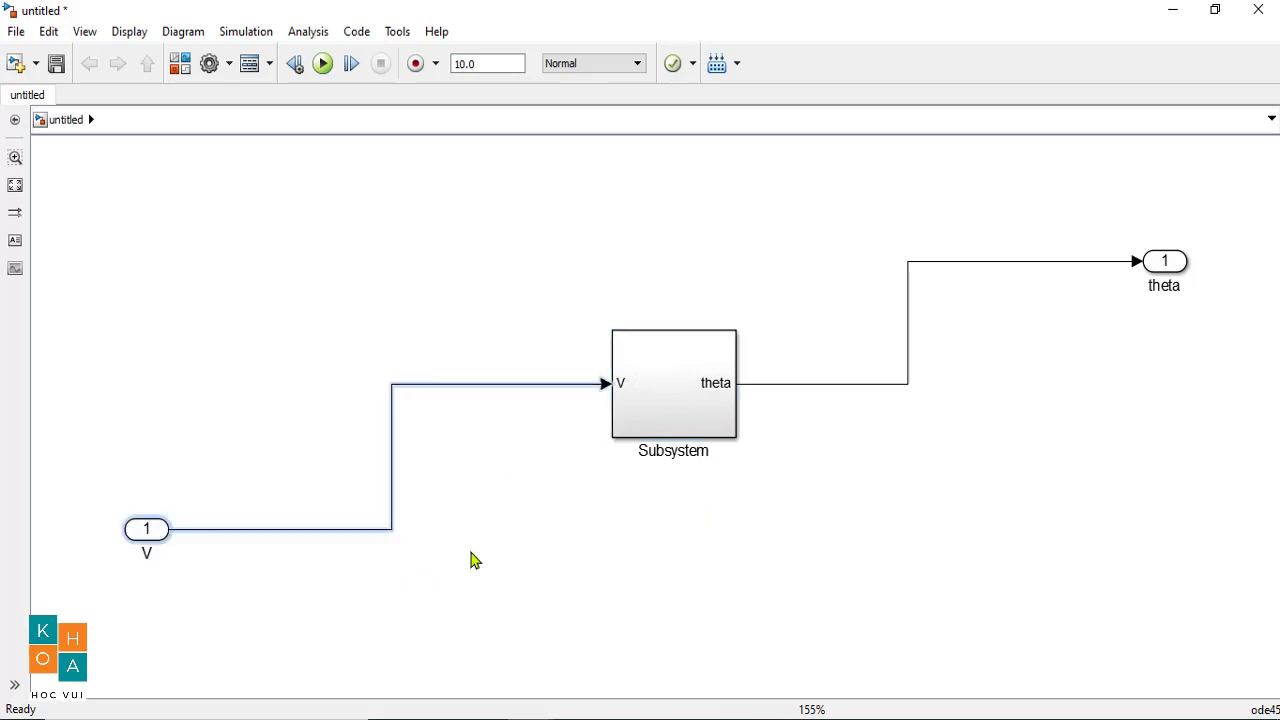
{"action": "key", "text": "Delete"}
{"action": "left_click_drag", "start_coordinate": [1188, 469], "coordinate": [854, 240]}
{"action": "key", "text": "Delete"}
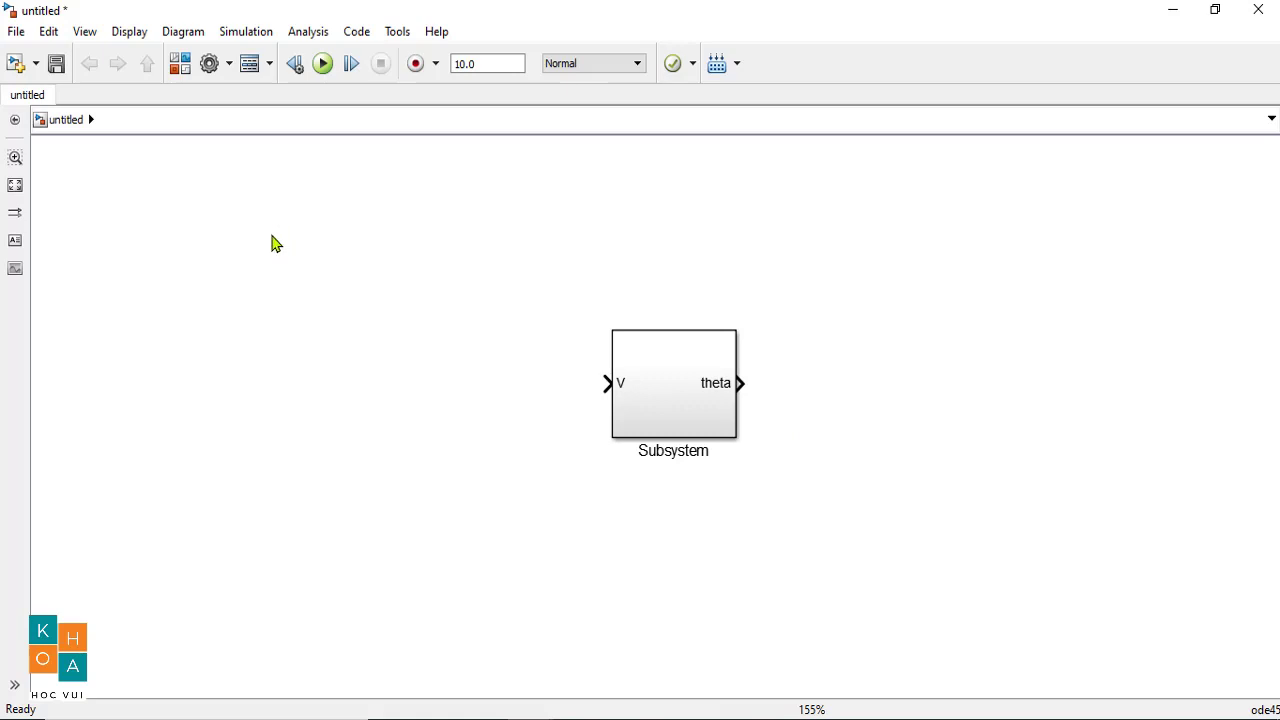
Add a Step block from the Sources library in front of the Subsystem and connect it to the V input
{"action": "left_click", "coordinate": [180, 63]}
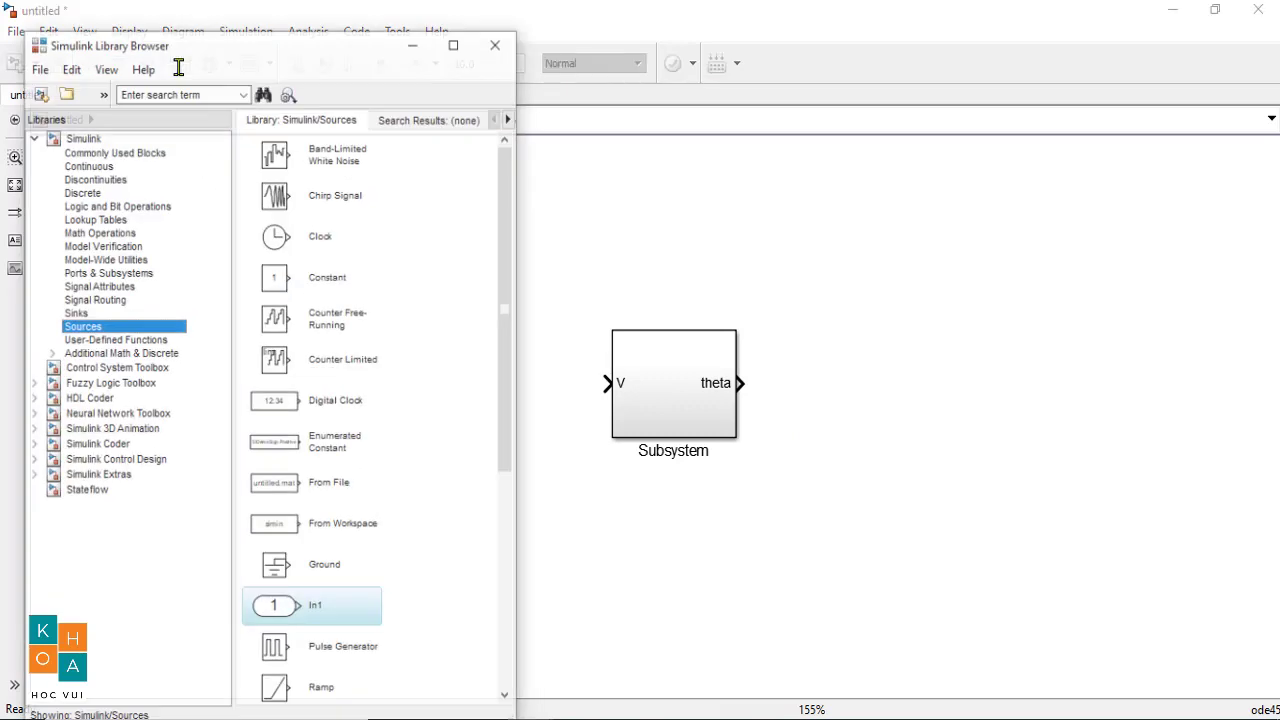
{"action": "scroll", "coordinate": [300, 530], "scroll_direction": "down", "scroll_amount": 3}
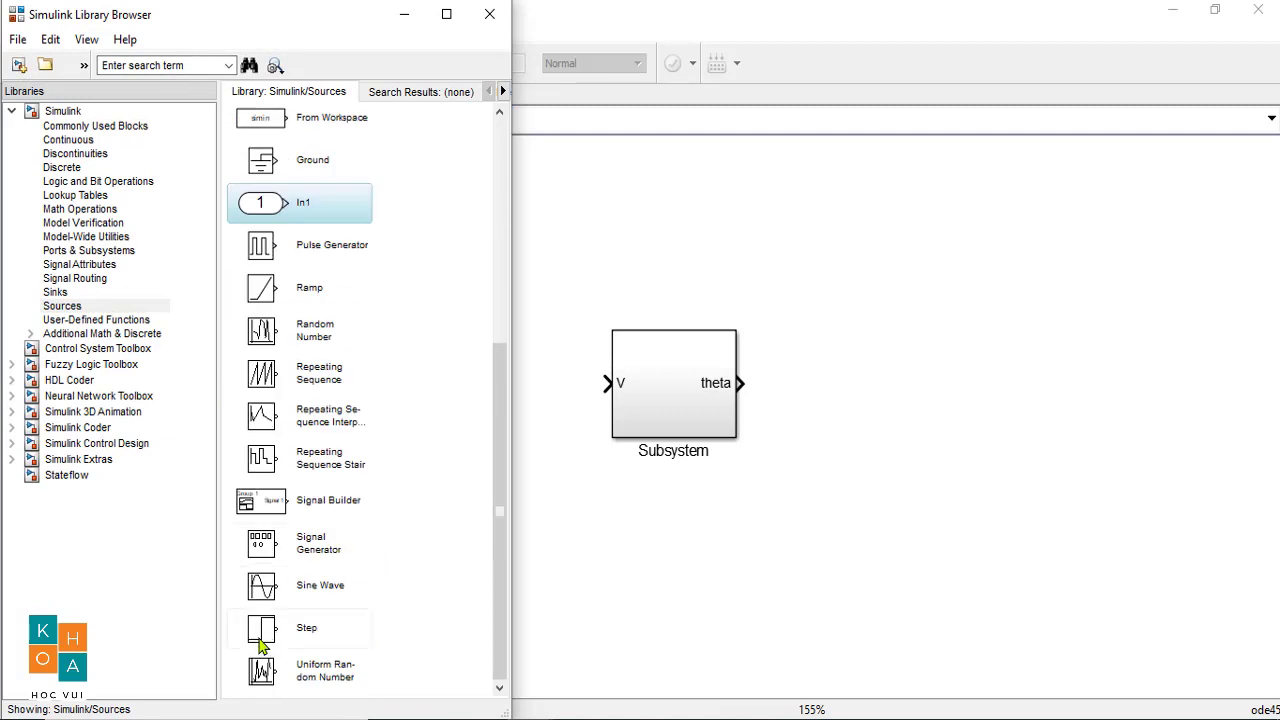
{"action": "mouse_move", "coordinate": [262, 640]}
{"action": "left_mouse_down"}
{"action": "mouse_move", "coordinate": [608, 574]}
{"action": "mouse_move", "coordinate": [415, 388]}
{"action": "mouse_move", "coordinate": [365, 388]}
{"action": "mouse_move", "coordinate": [621, 393]}
{"action": "left_mouse_up"}
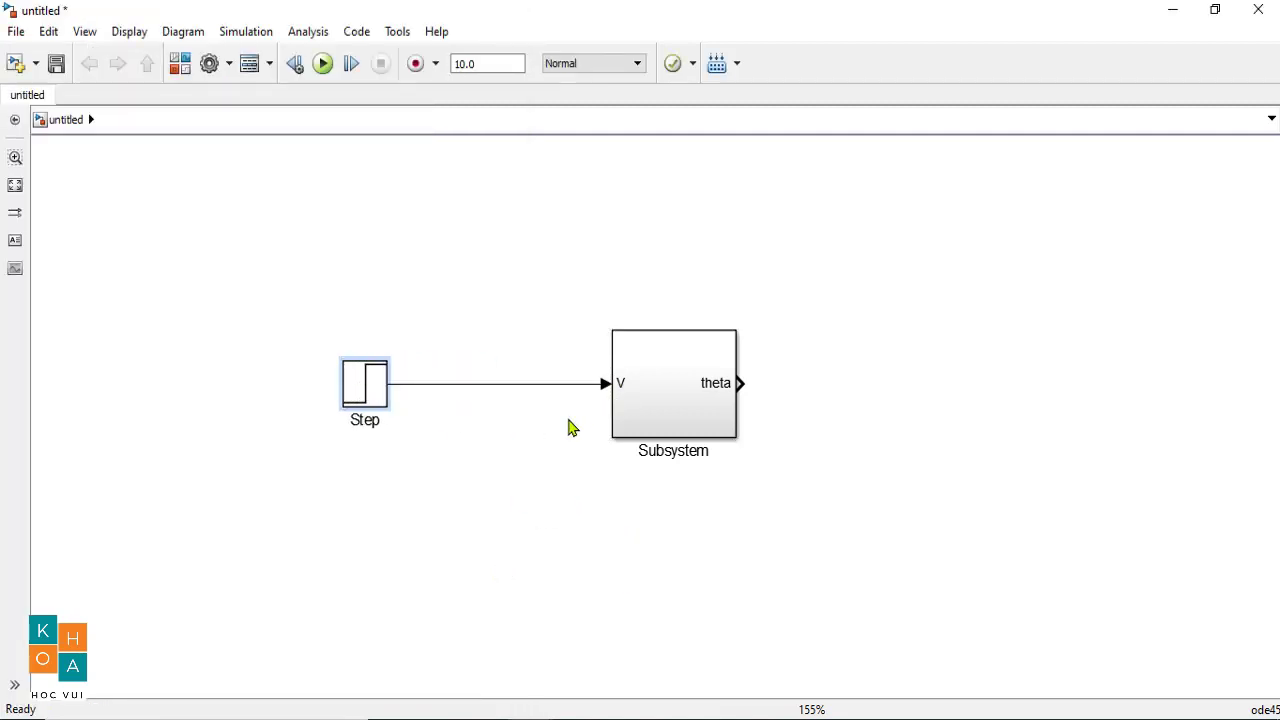
Delete the line between Step and the Subsystem and move Step farther away to leave room between them
{"action": "left_click", "coordinate": [563, 384]}
{"action": "key", "text": "Delete"}
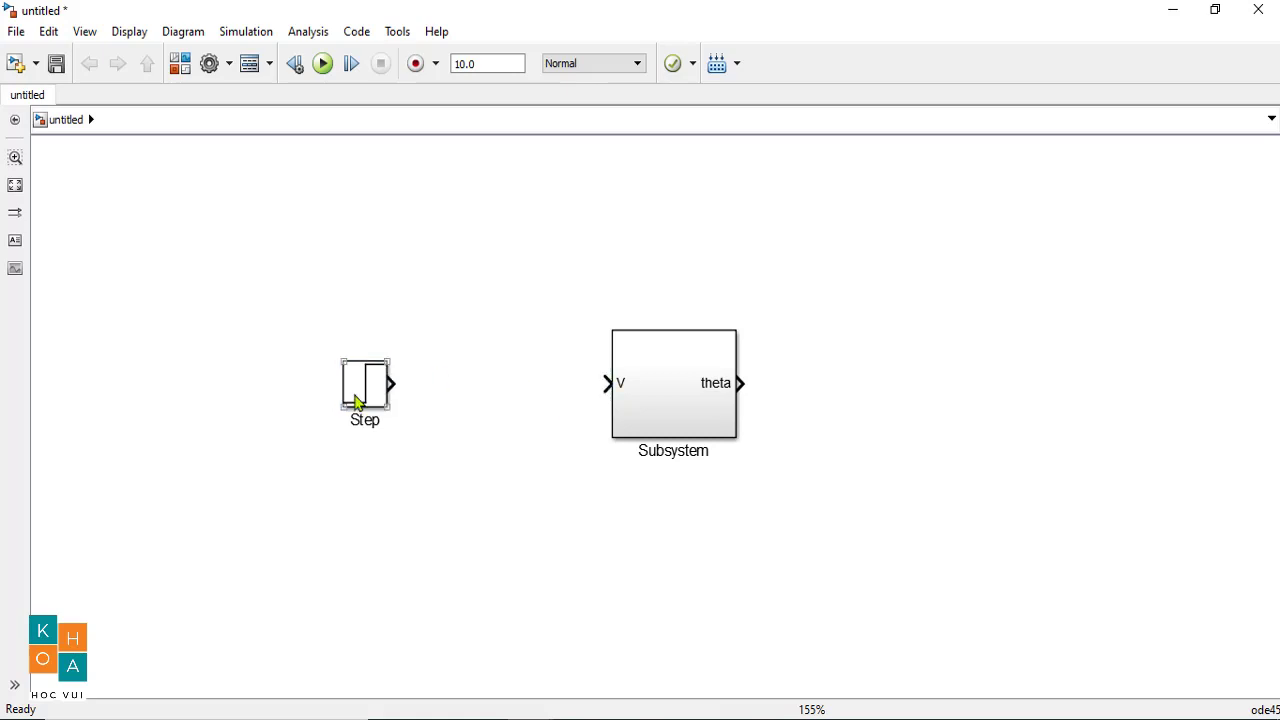
{"action": "left_click_drag", "start_coordinate": [354, 400], "coordinate": [194, 403]}
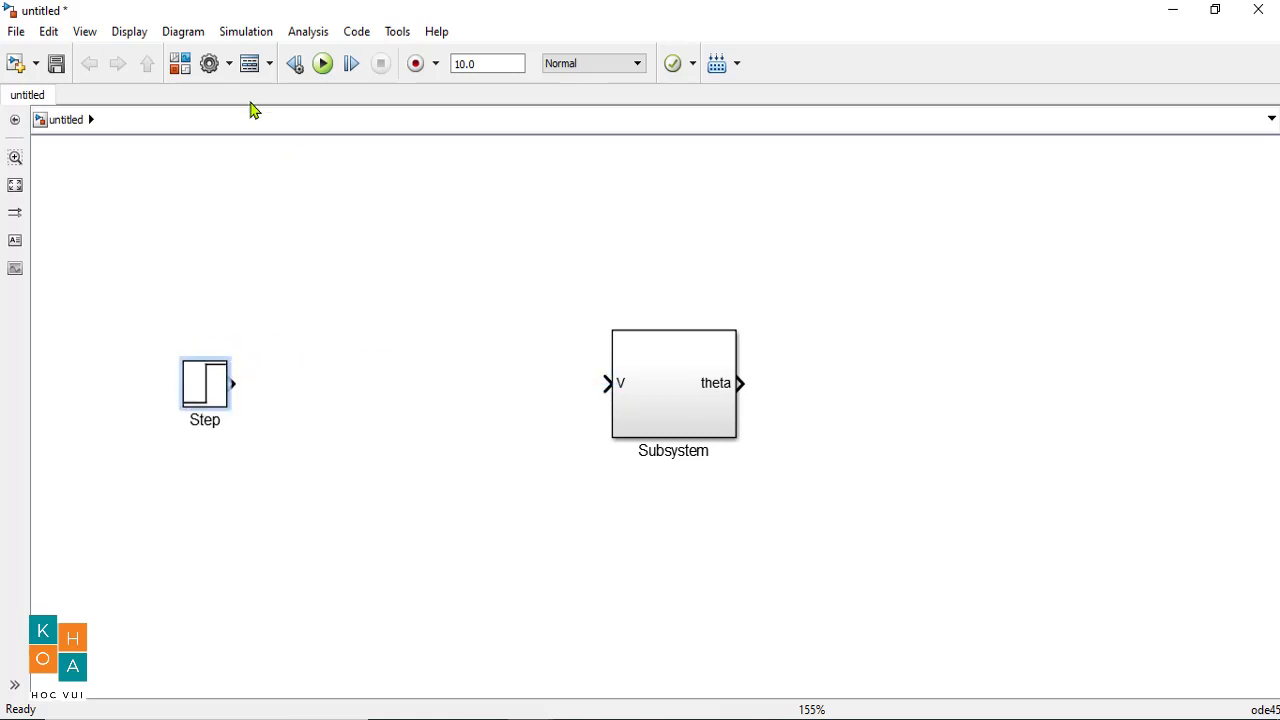
Add a Sum block from the Math Operations library between Step and the Subsystem
{"action": "left_click", "coordinate": [182, 66]}
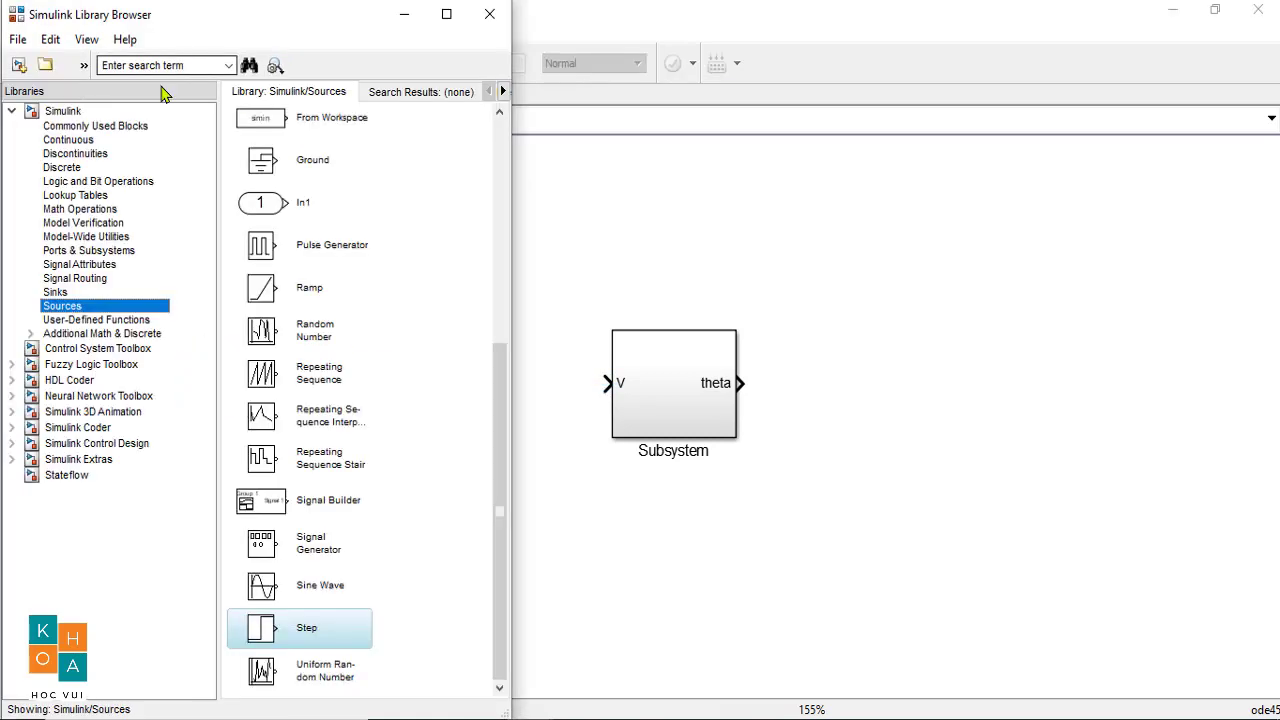
{"action": "left_click", "coordinate": [75, 212]}
{"action": "scroll", "coordinate": [335, 460], "scroll_direction": "down", "scroll_amount": 8}
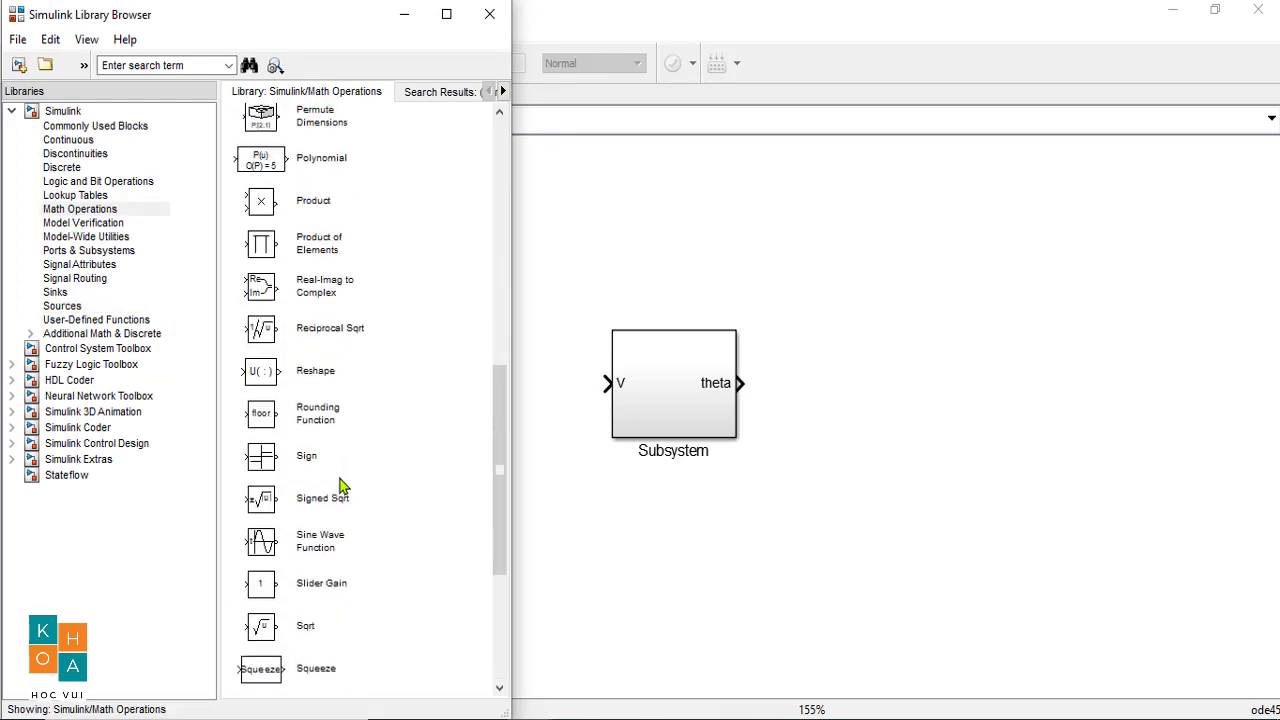
{"action": "scroll", "coordinate": [340, 480], "scroll_direction": "up", "scroll_amount": 8}
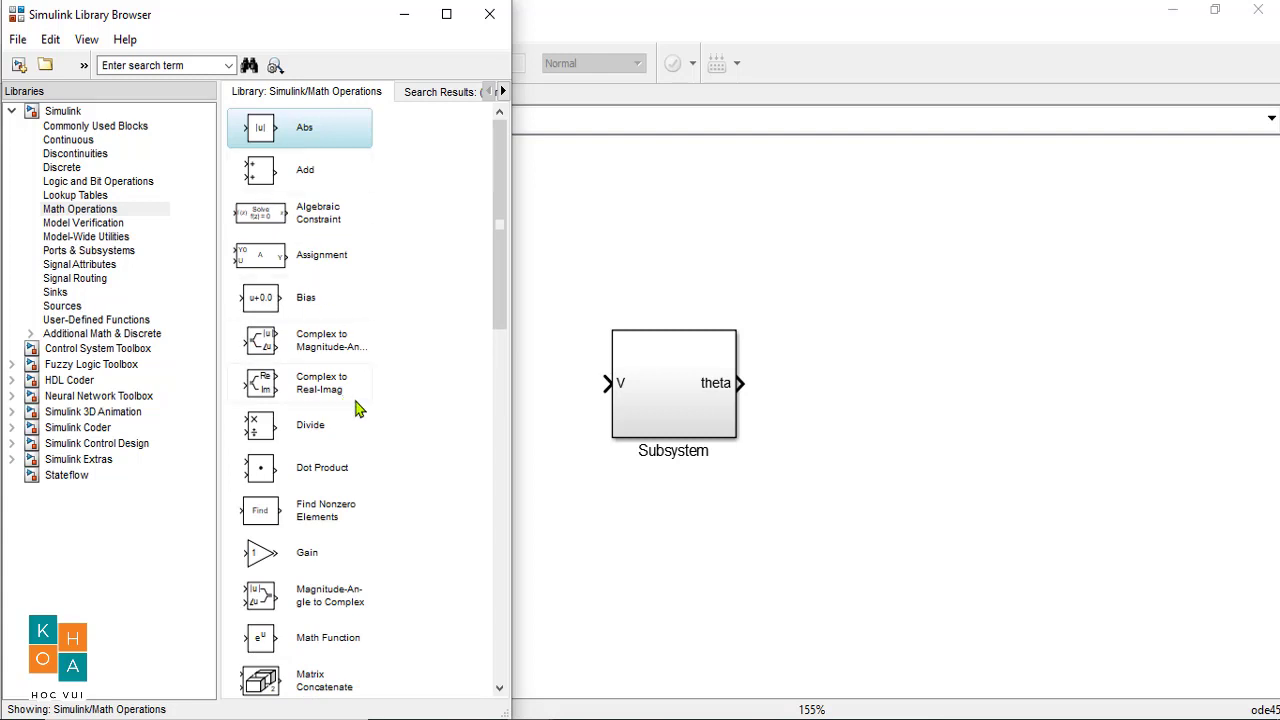
{"action": "scroll", "coordinate": [360, 415], "scroll_direction": "down", "scroll_amount": 10}
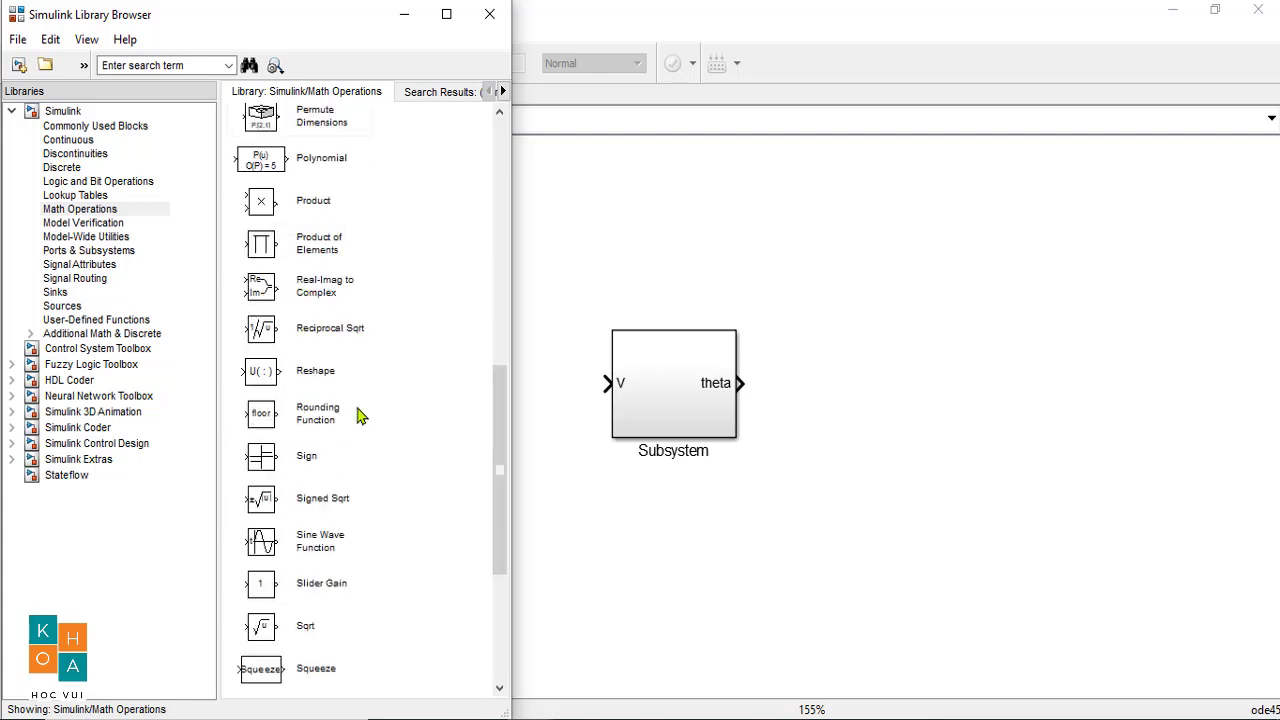
{"action": "left_click_drag", "start_coordinate": [262, 566], "coordinate": [408, 398]}
Set the Sum block's list of signs to |+- and connect it between the Step block and the Subsystem's V input
{"action": "double_click", "coordinate": [416, 398]}
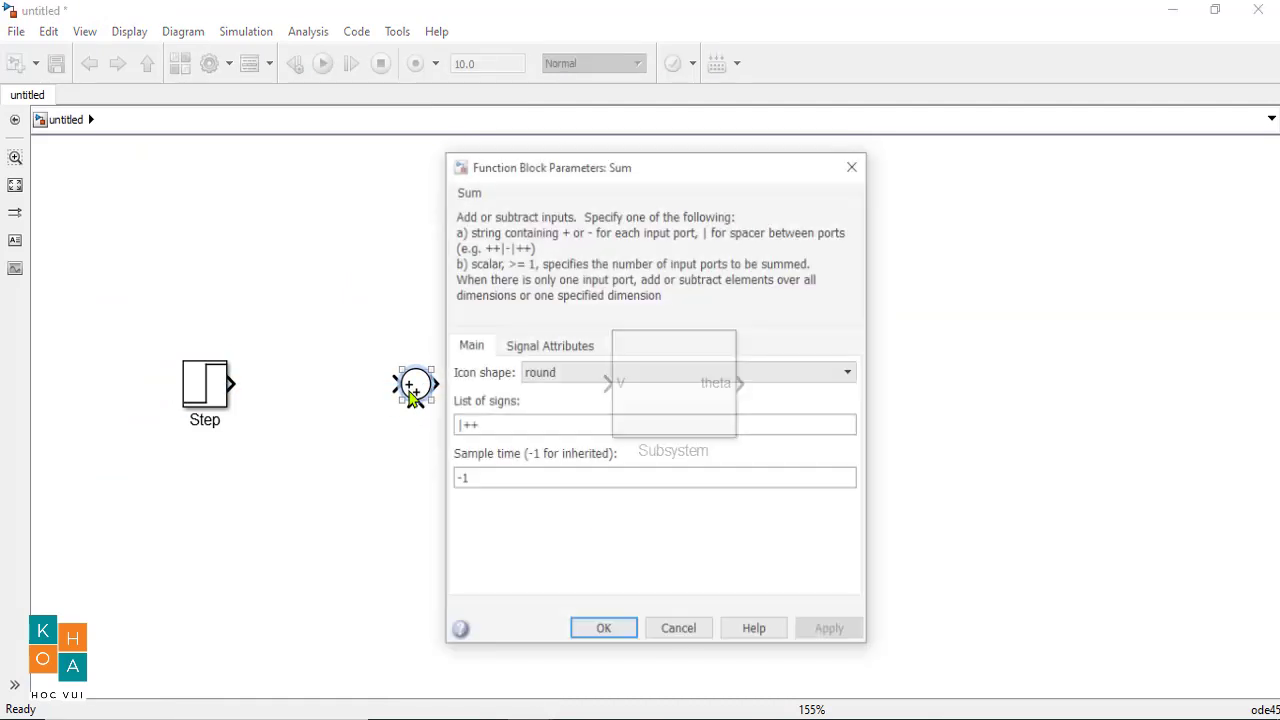
{"action": "double_click", "coordinate": [522, 428]}
{"action": "left_click", "coordinate": [520, 425]}
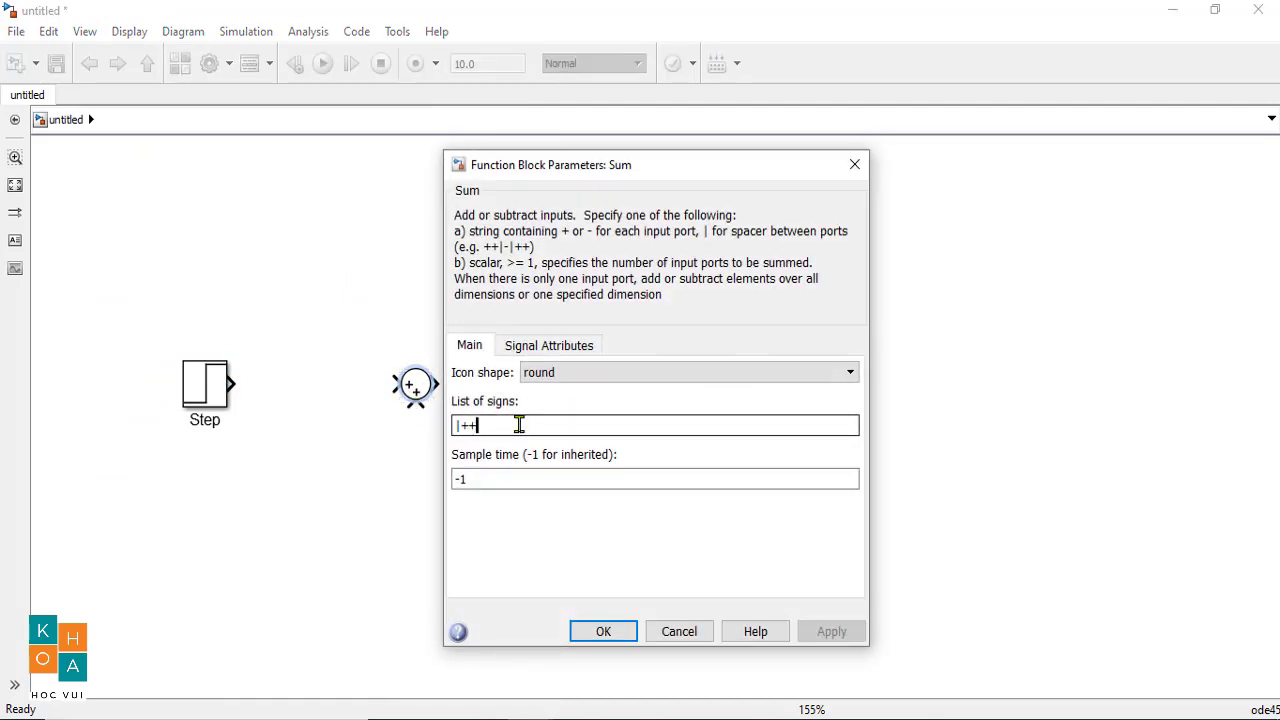
{"action": "key", "text": "BackSpace"}
{"action": "type", "text": "-"}
{"action": "left_click", "coordinate": [601, 631]}
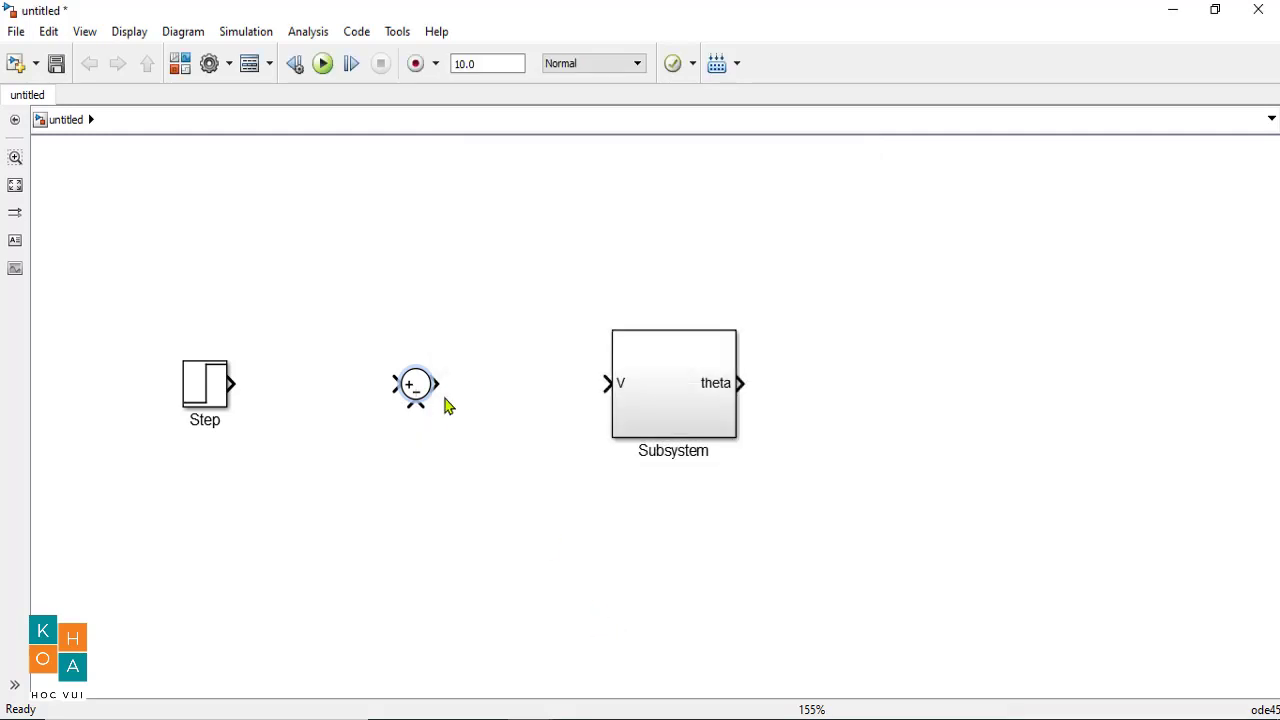
{"action": "left_click_drag", "start_coordinate": [443, 388], "coordinate": [608, 384]}
{"action": "left_click_drag", "start_coordinate": [391, 385], "coordinate": [228, 384]}
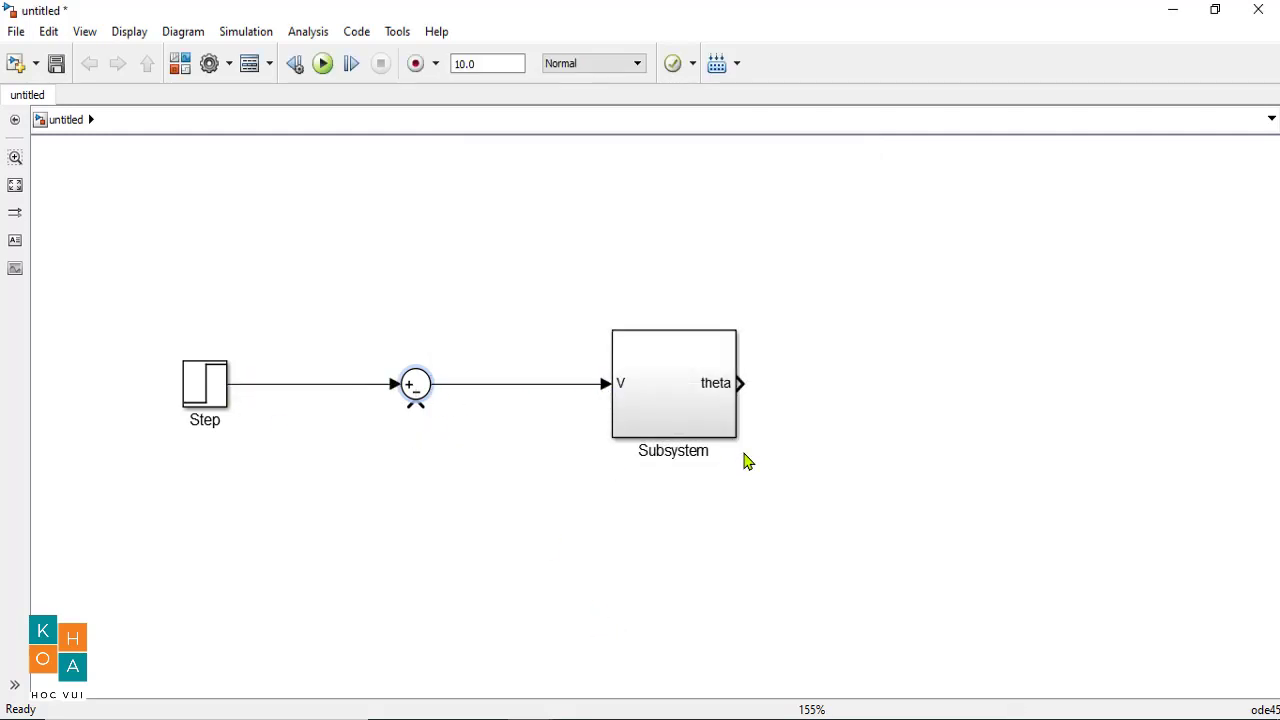
Add a Scope block from the Sinks library beyond the Subsystem's theta output
{"action": "left_click", "coordinate": [180, 63]}
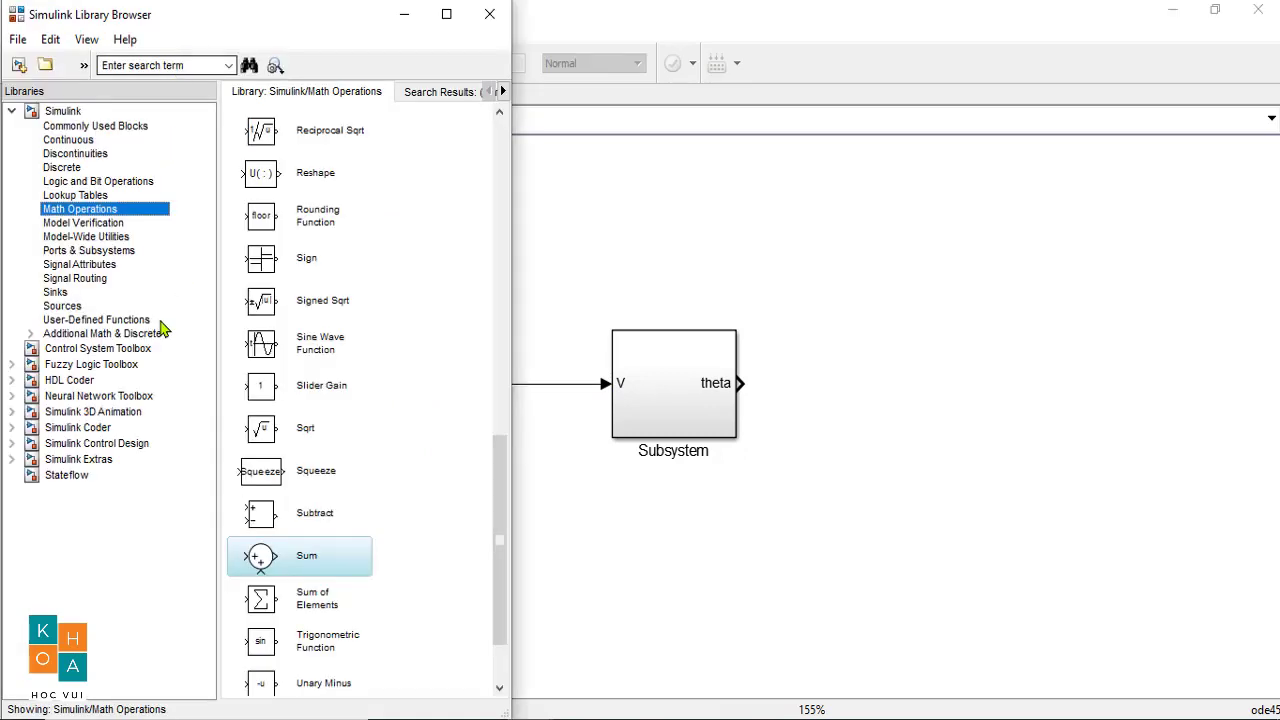
{"action": "left_click", "coordinate": [57, 293]}
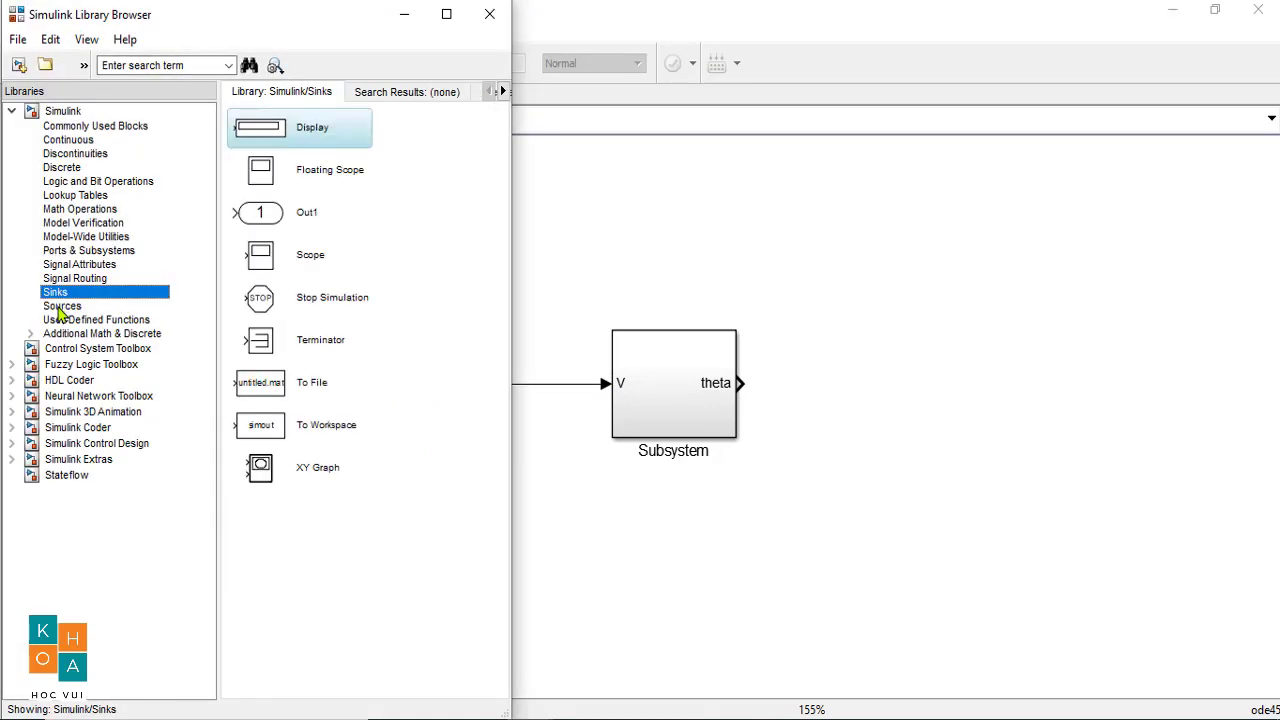
{"action": "left_click", "coordinate": [58, 307]}
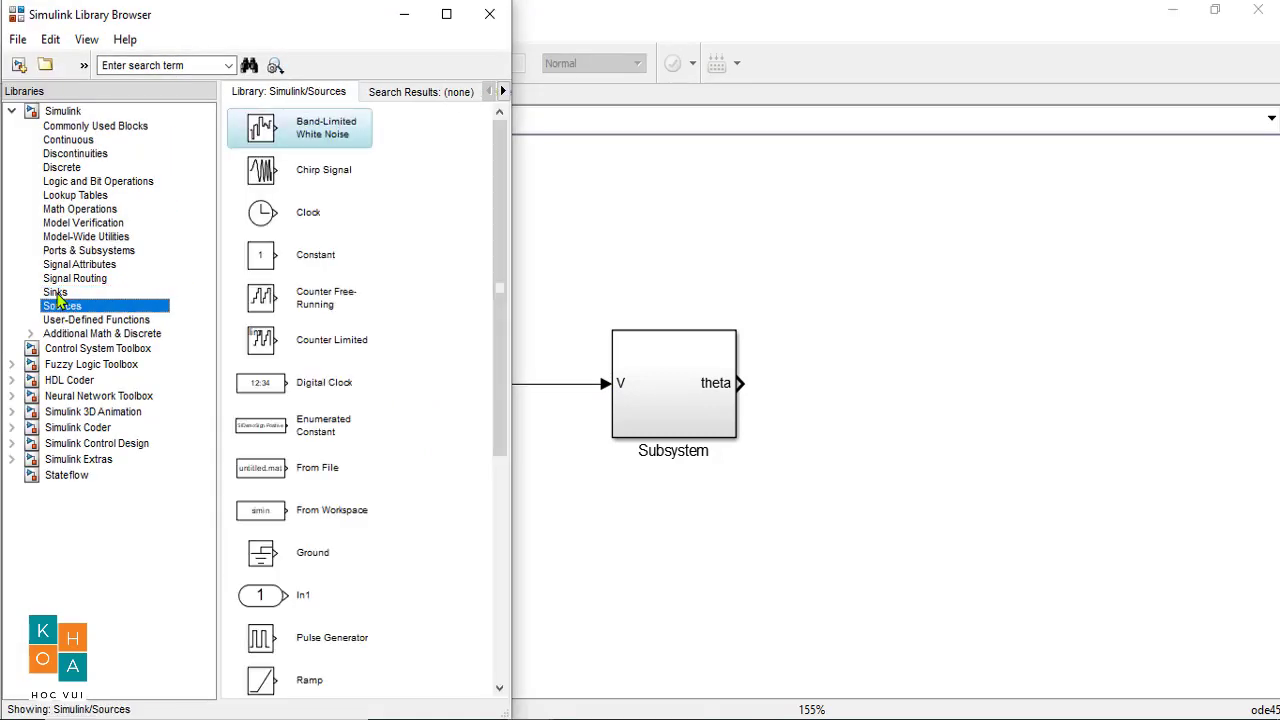
{"action": "left_click", "coordinate": [58, 293]}
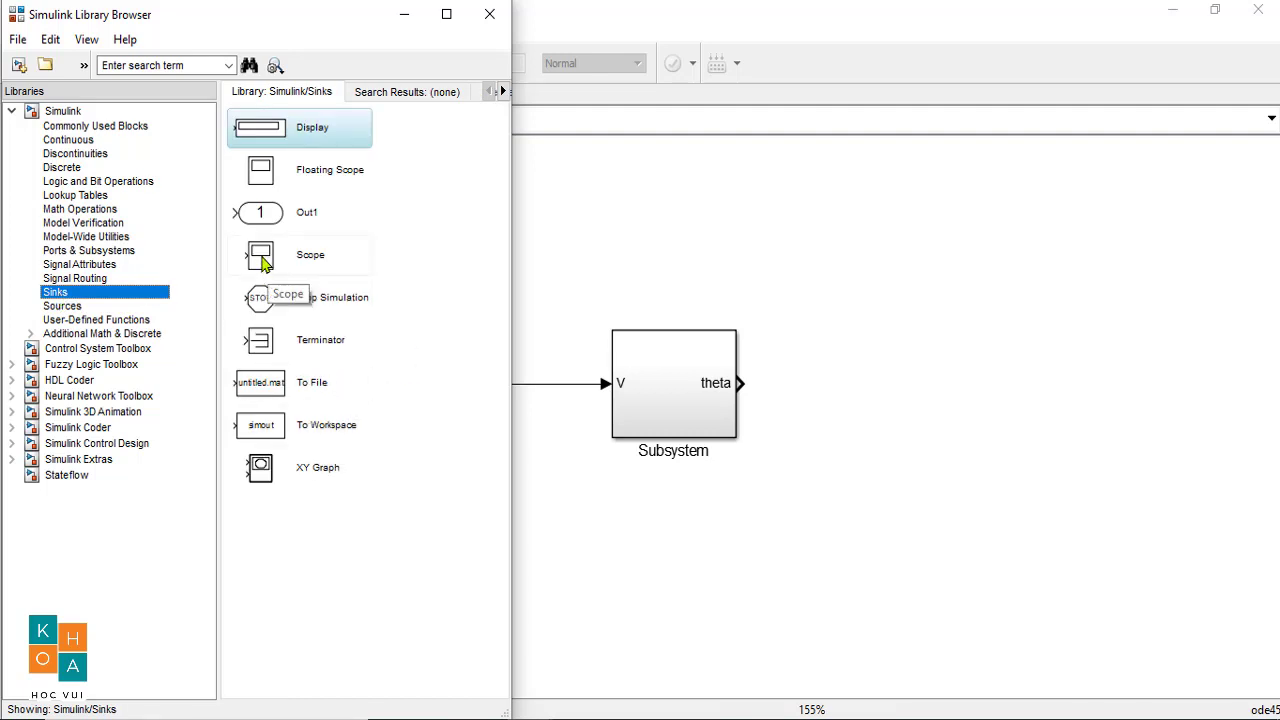
{"action": "left_click_drag", "start_coordinate": [262, 262], "coordinate": [1003, 311]}
Add a Mux block from the Signal Routing library in front of the Scope and connect its output to the Scope
{"action": "left_click", "coordinate": [182, 64]}
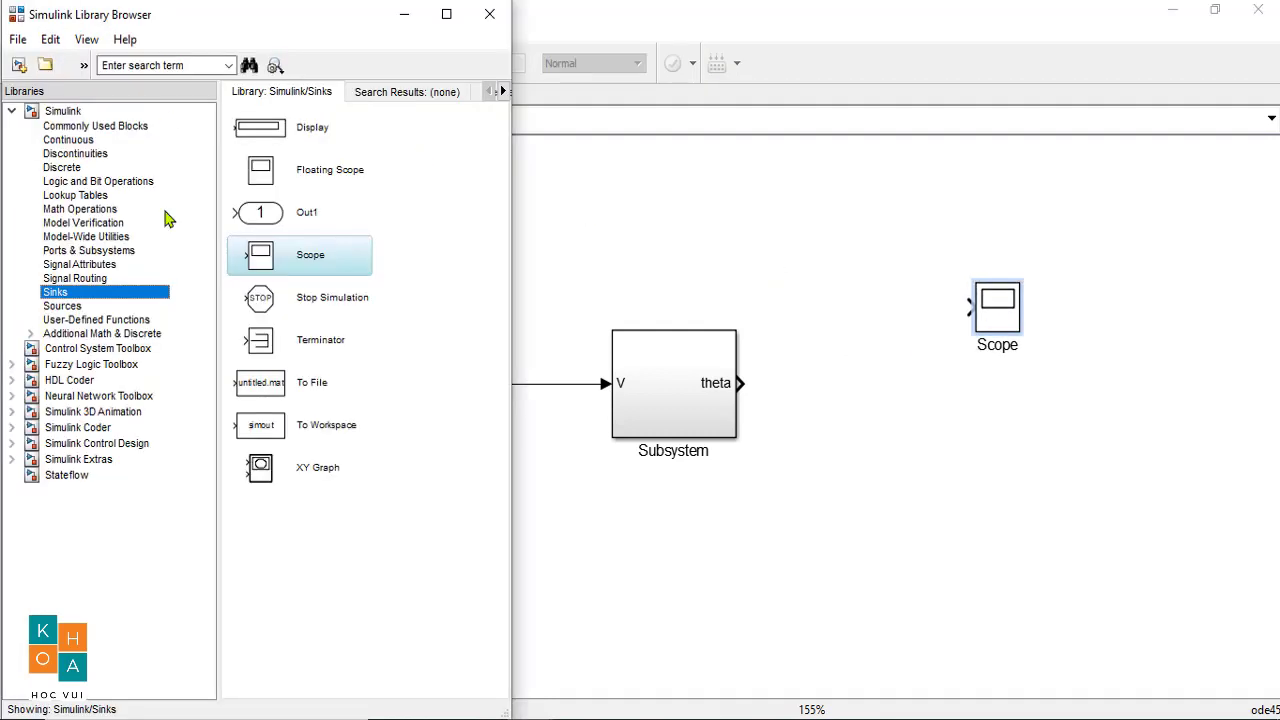
{"action": "left_click", "coordinate": [74, 279]}
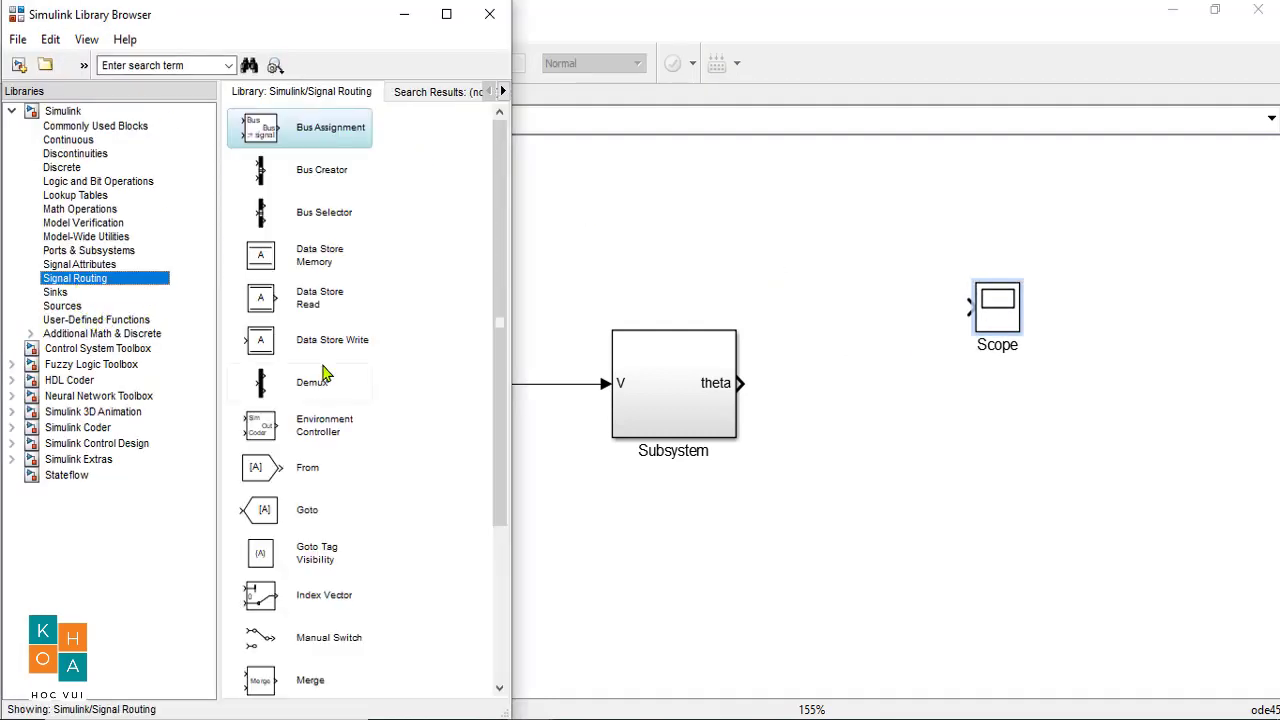
{"action": "scroll", "coordinate": [323, 450], "scroll_direction": "down", "scroll_amount": 5}
{"action": "mouse_move", "coordinate": [262, 548]}
{"action": "left_mouse_down"}
{"action": "mouse_move", "coordinate": [769, 391]}
{"action": "mouse_move", "coordinate": [849, 320]}
{"action": "mouse_move", "coordinate": [949, 308]}
{"action": "left_mouse_up"}
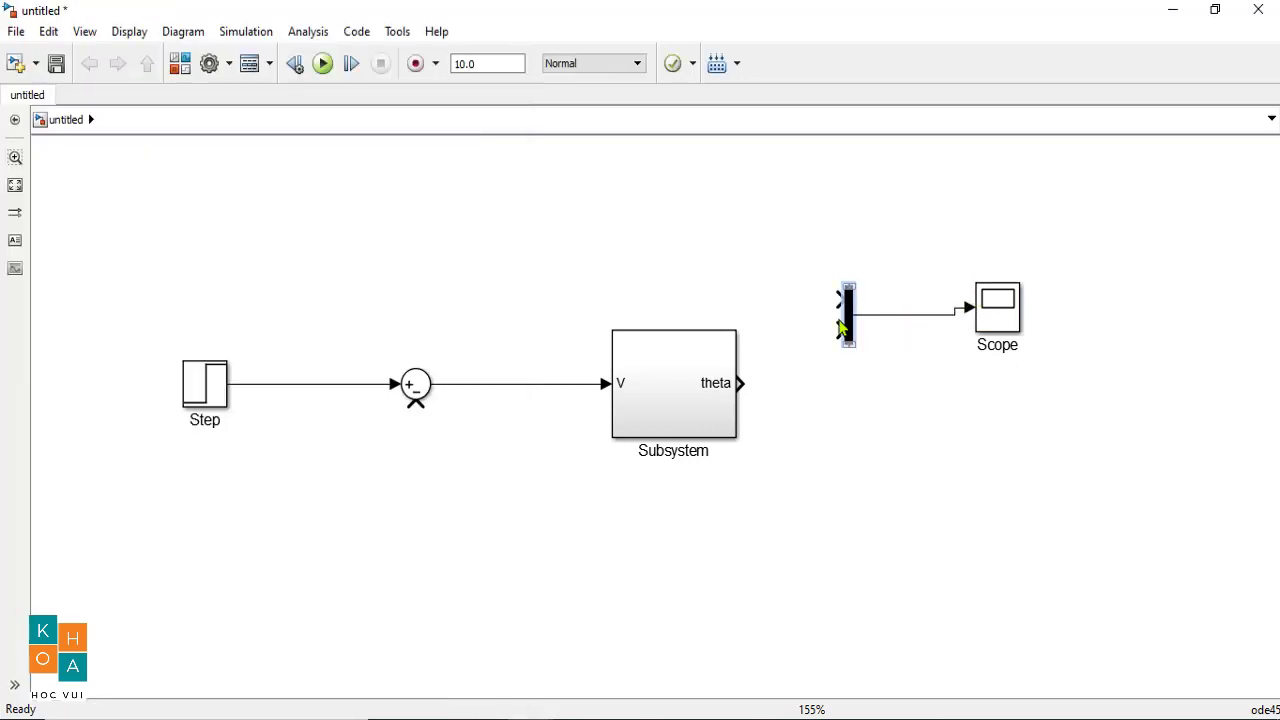
Wire the Step signal and theta into the two Mux inputs and feed theta back to the Sum block's minus input
{"action": "mouse_move", "coordinate": [847, 325]}
{"action": "left_mouse_down"}
{"action": "mouse_move", "coordinate": [883, 318]}
{"action": "mouse_move", "coordinate": [744, 383]}
{"action": "left_mouse_up"}
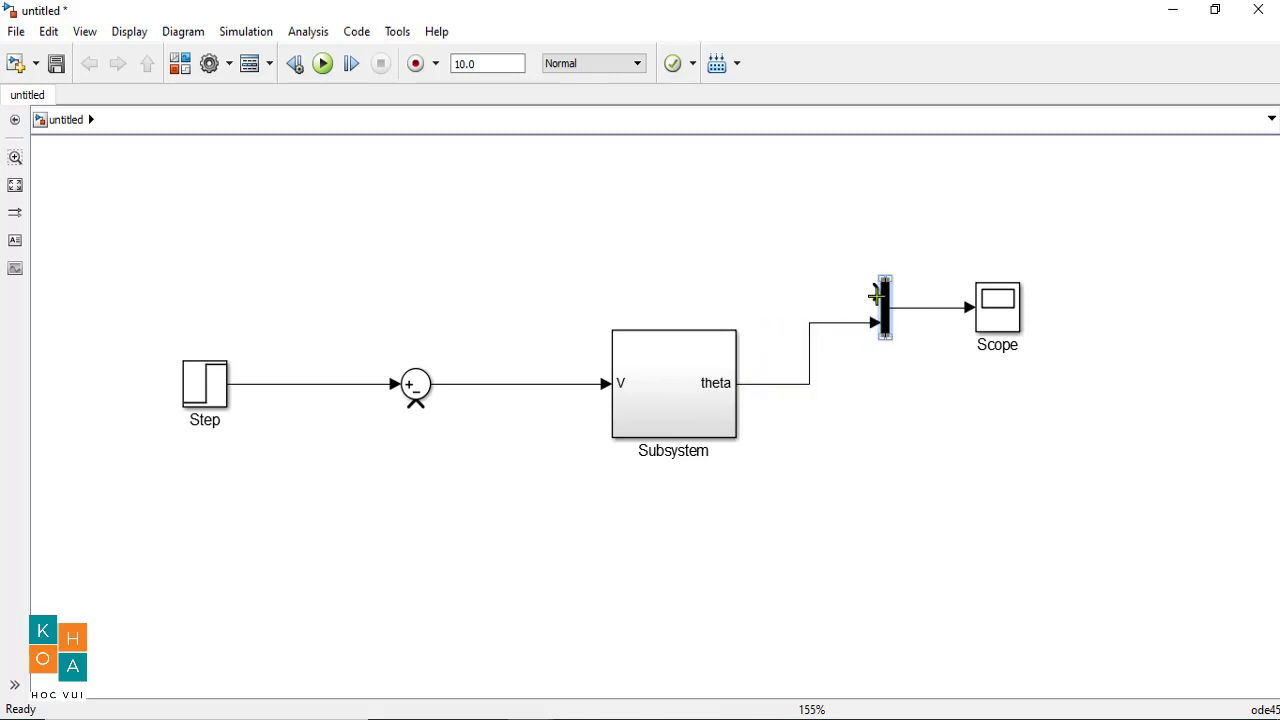
{"action": "mouse_move", "coordinate": [876, 291]}
{"action": "left_mouse_down"}
{"action": "mouse_move", "coordinate": [581, 293]}
{"action": "mouse_move", "coordinate": [296, 383]}
{"action": "left_mouse_up"}
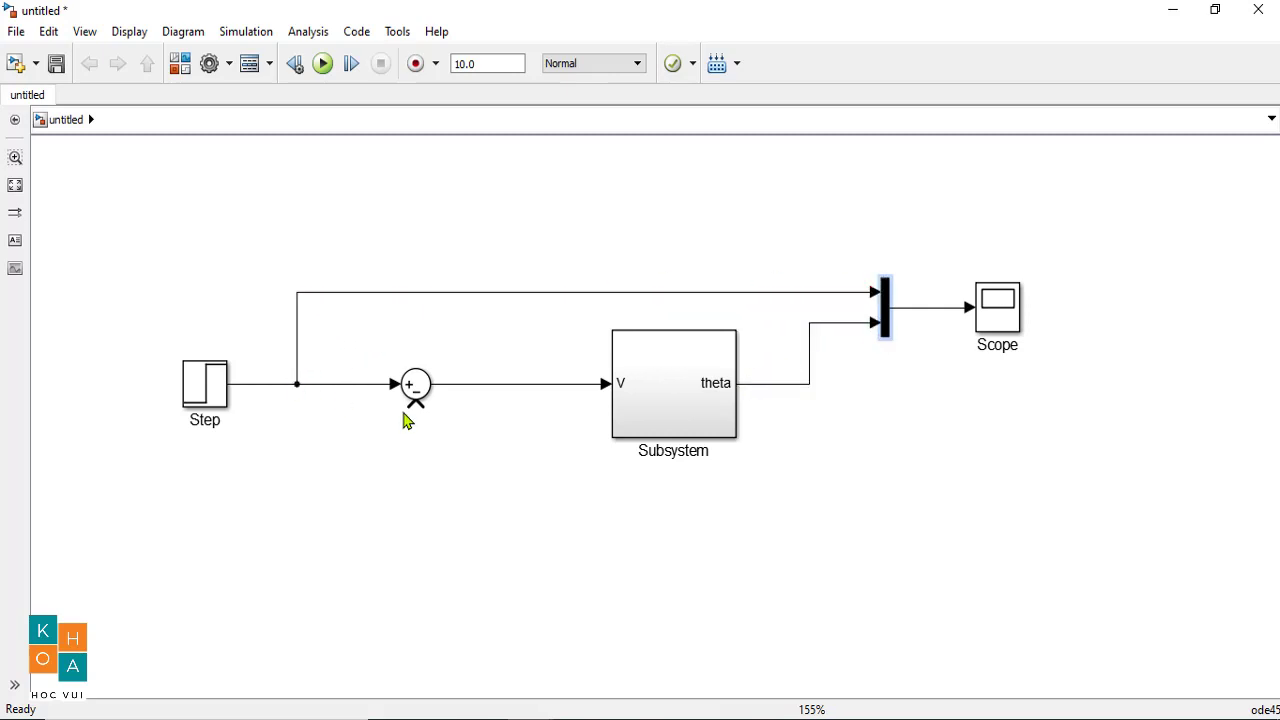
{"action": "left_click_drag", "start_coordinate": [412, 404], "coordinate": [808, 443]}
{"action": "left_click_drag", "start_coordinate": [817, 400], "coordinate": [806, 384]}
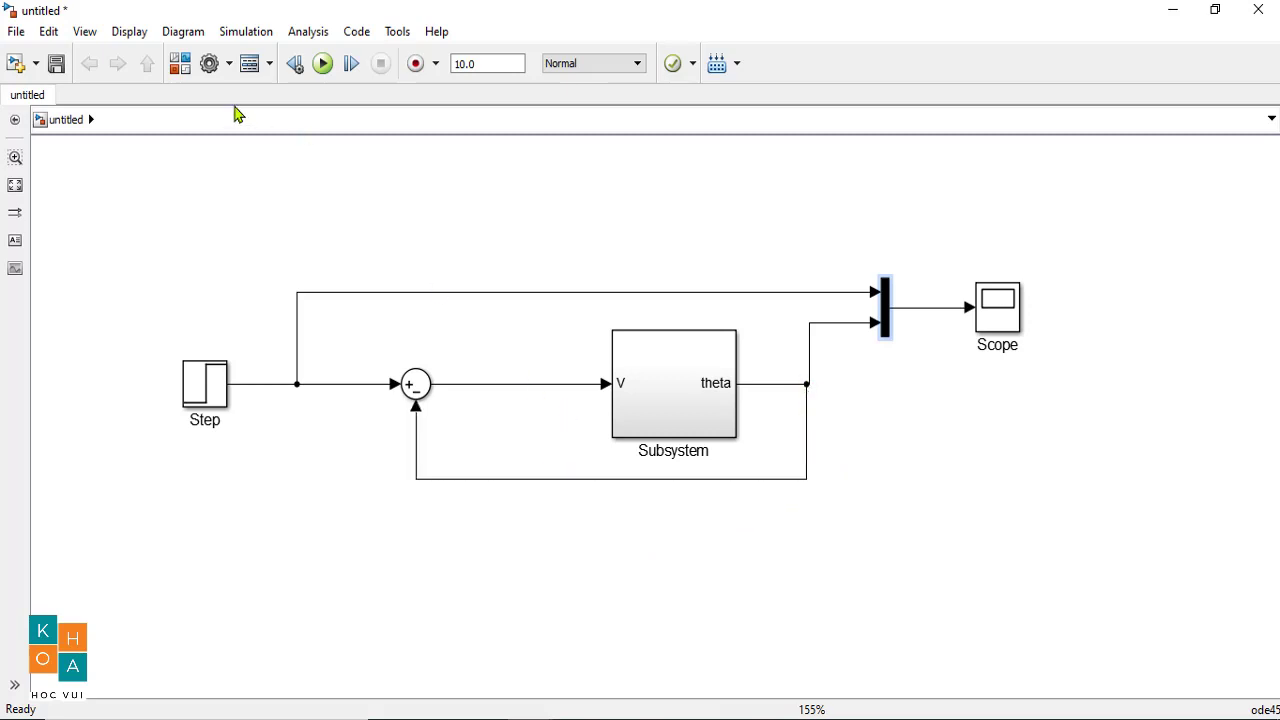
Search the block library for pid and insert a PID Controller into the line between Sum and the Subsystem
{"action": "left_click", "coordinate": [180, 63]}
{"action": "left_click", "coordinate": [150, 66]}
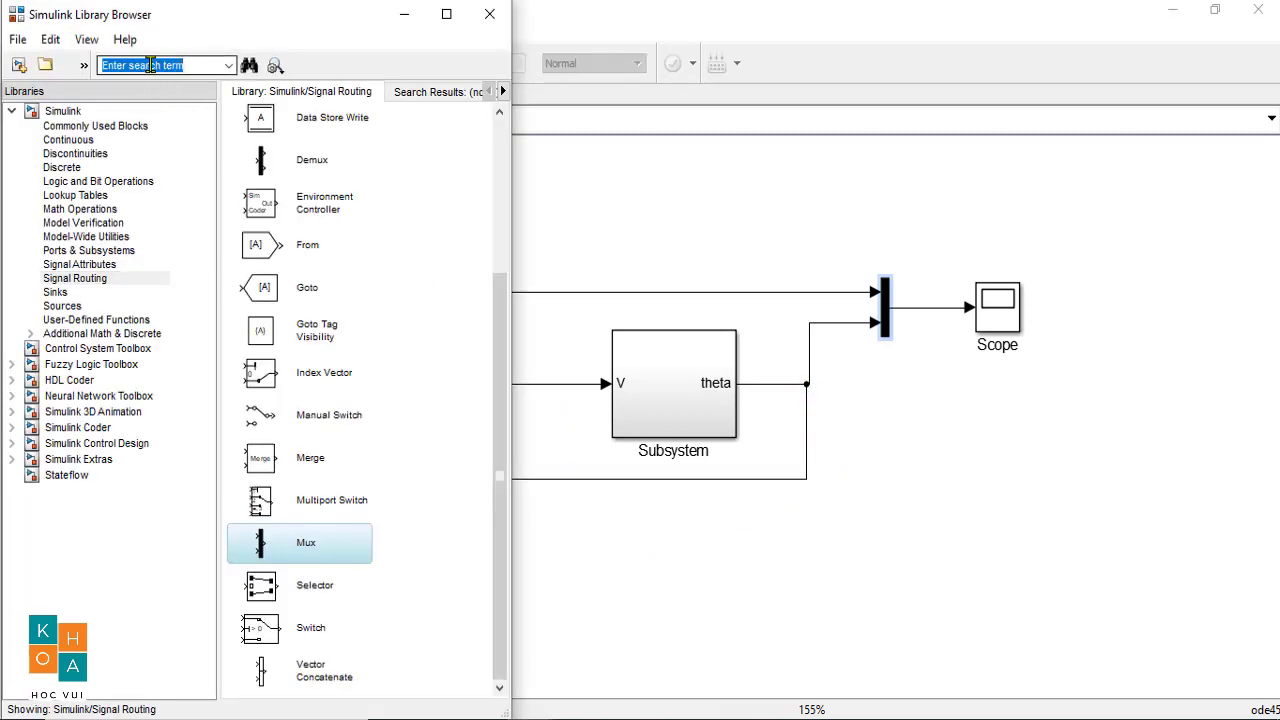
{"action": "type", "text": "pid"}
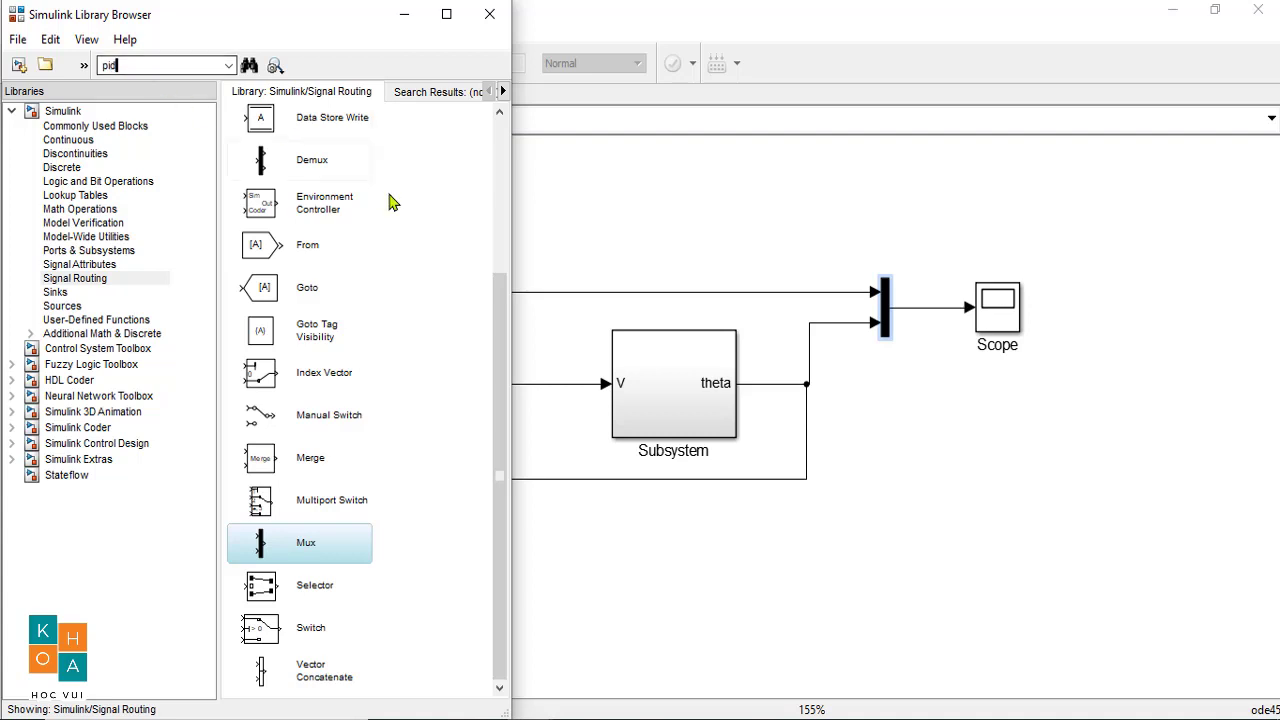
{"action": "left_click", "coordinate": [250, 66]}
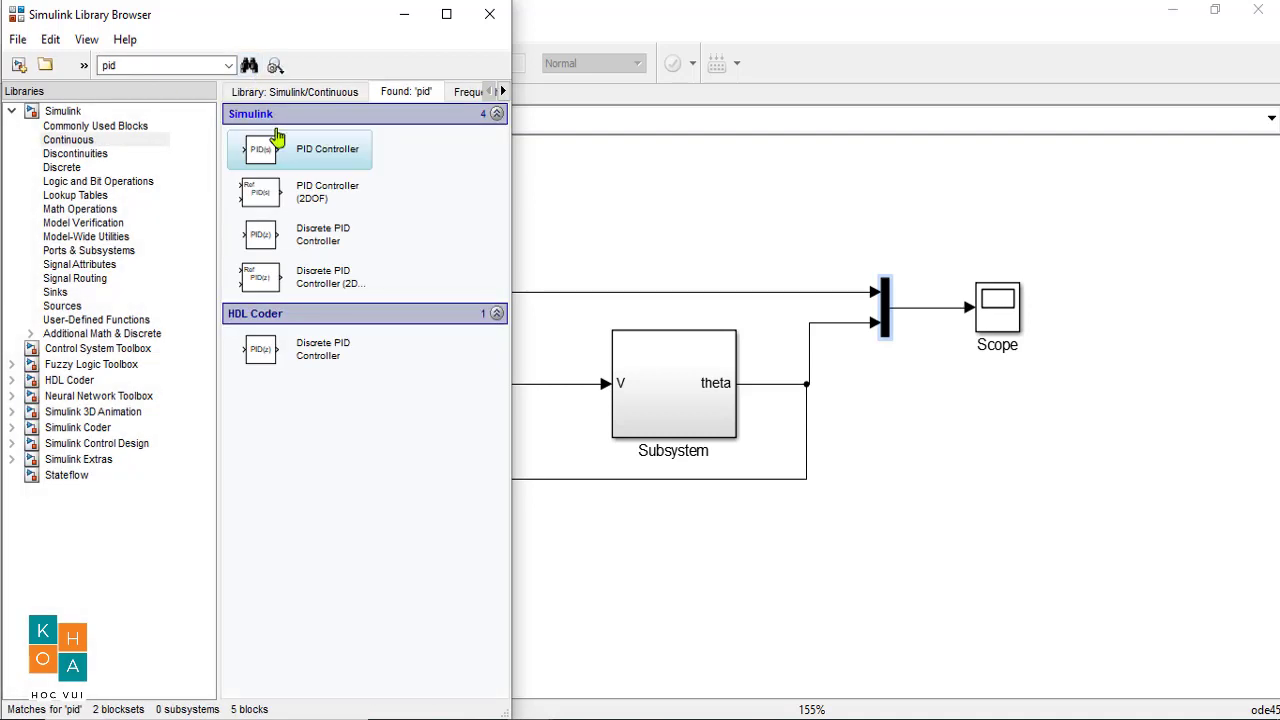
{"action": "left_click_drag", "start_coordinate": [281, 160], "coordinate": [518, 397]}
Space out the Step, Sum and PID Controller blocks along the loop and try to run the simulation
{"action": "left_click_drag", "start_coordinate": [104, 312], "coordinate": [454, 518]}
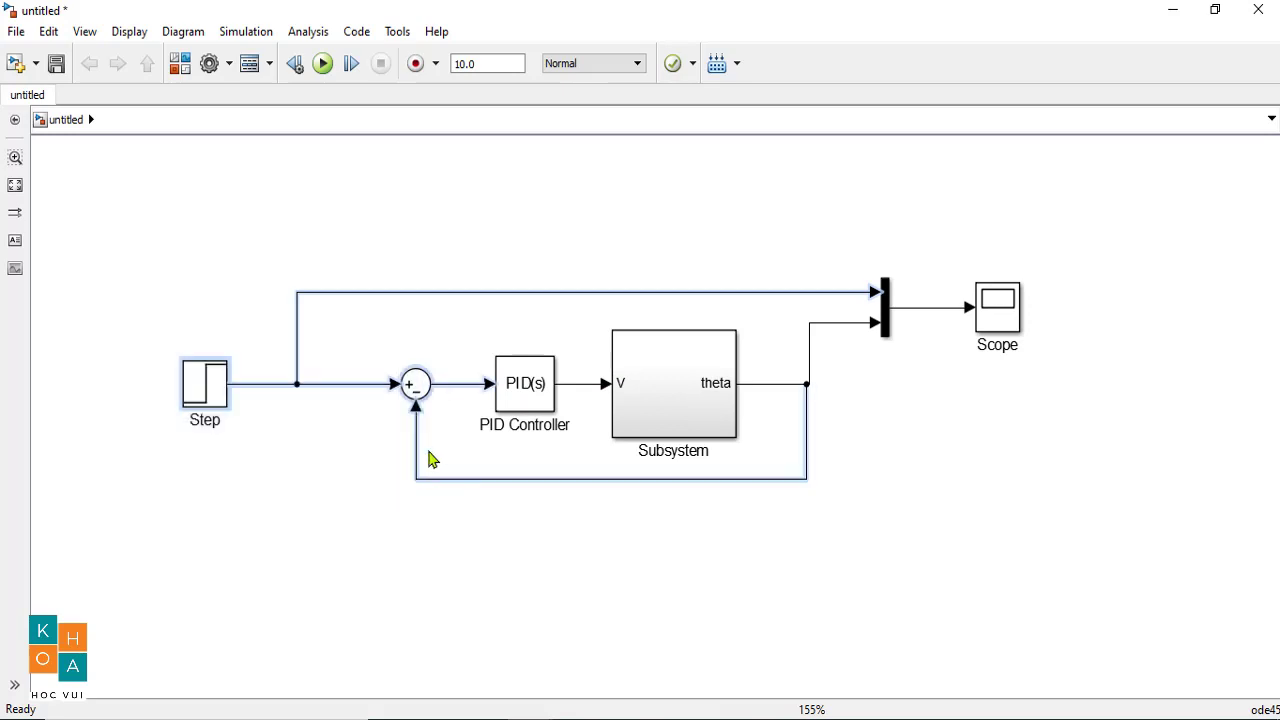
{"action": "left_click_drag", "start_coordinate": [414, 392], "coordinate": [318, 400]}
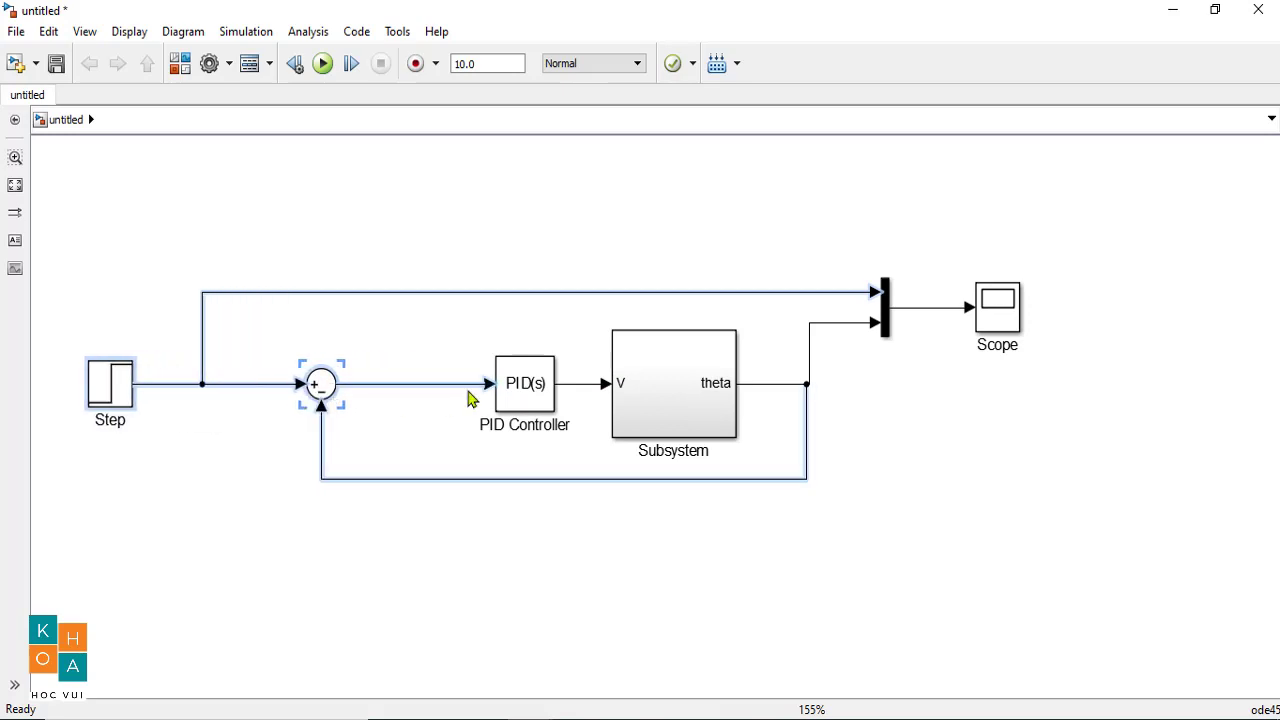
{"action": "left_click_drag", "start_coordinate": [508, 394], "coordinate": [443, 400]}
{"action": "key", "text": "space"}
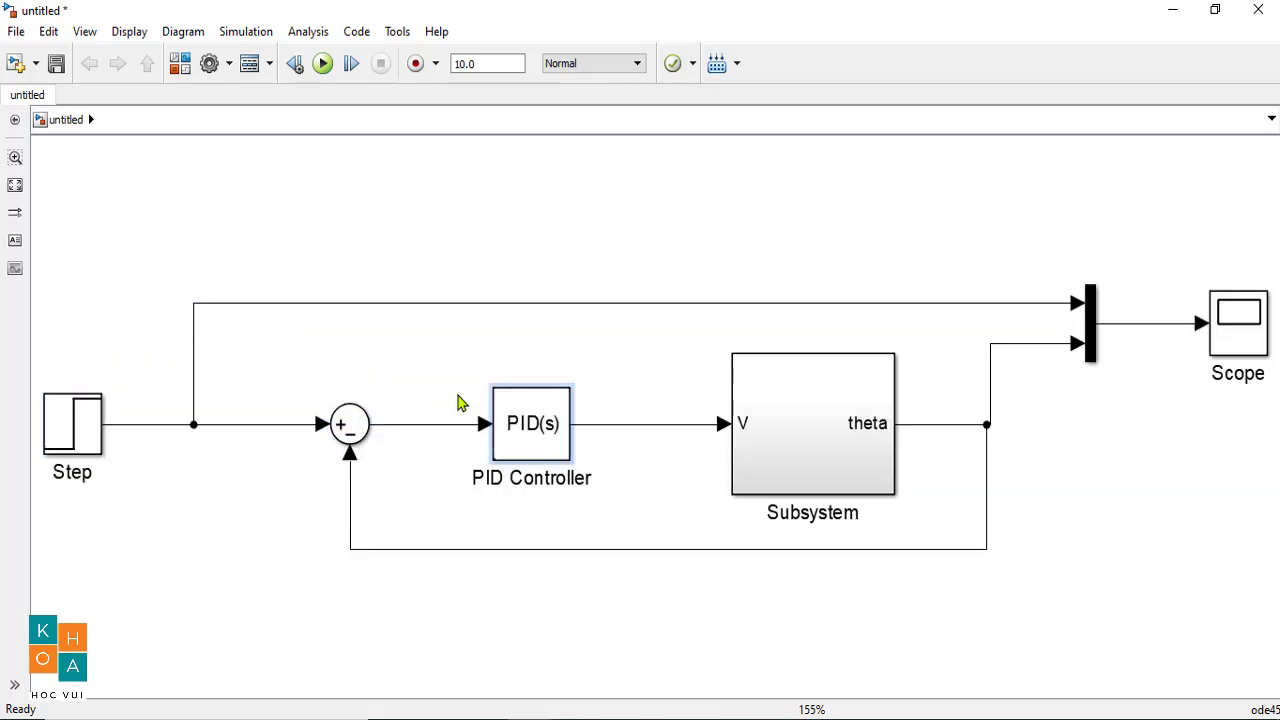
{"action": "key", "text": "space"}
{"action": "left_click", "coordinate": [604, 383]}
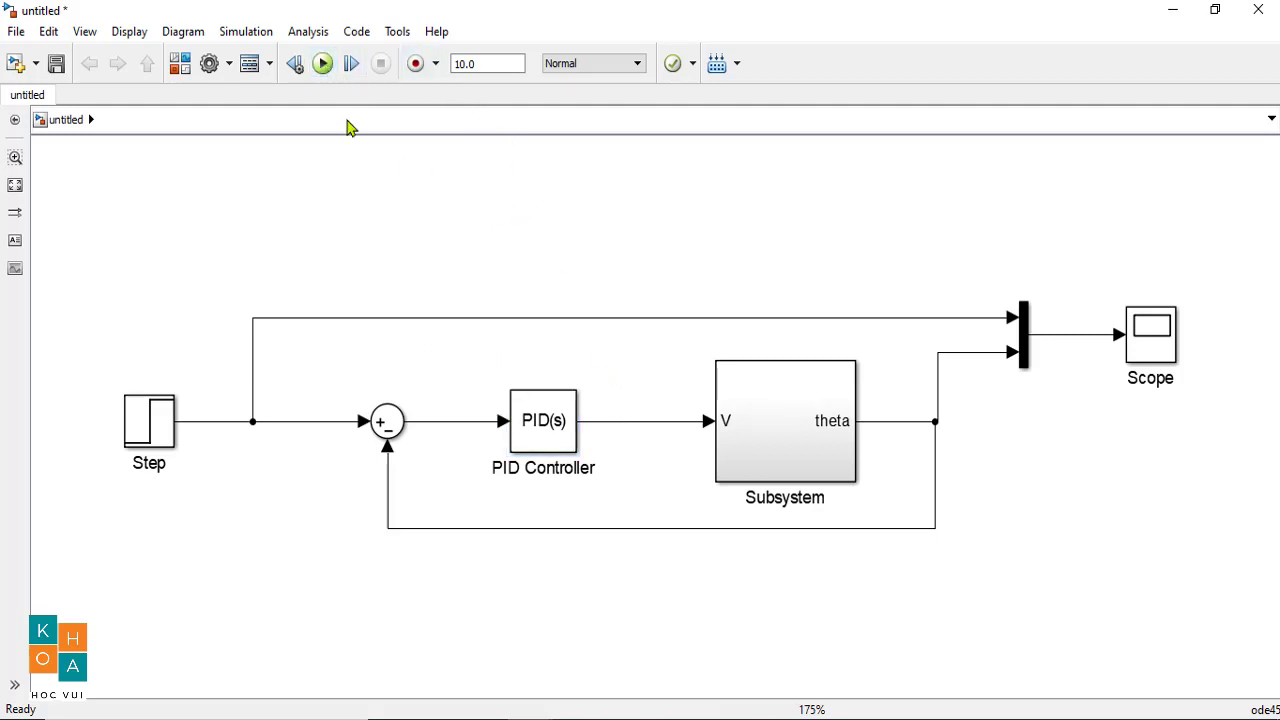
{"action": "left_click", "coordinate": [323, 64]}
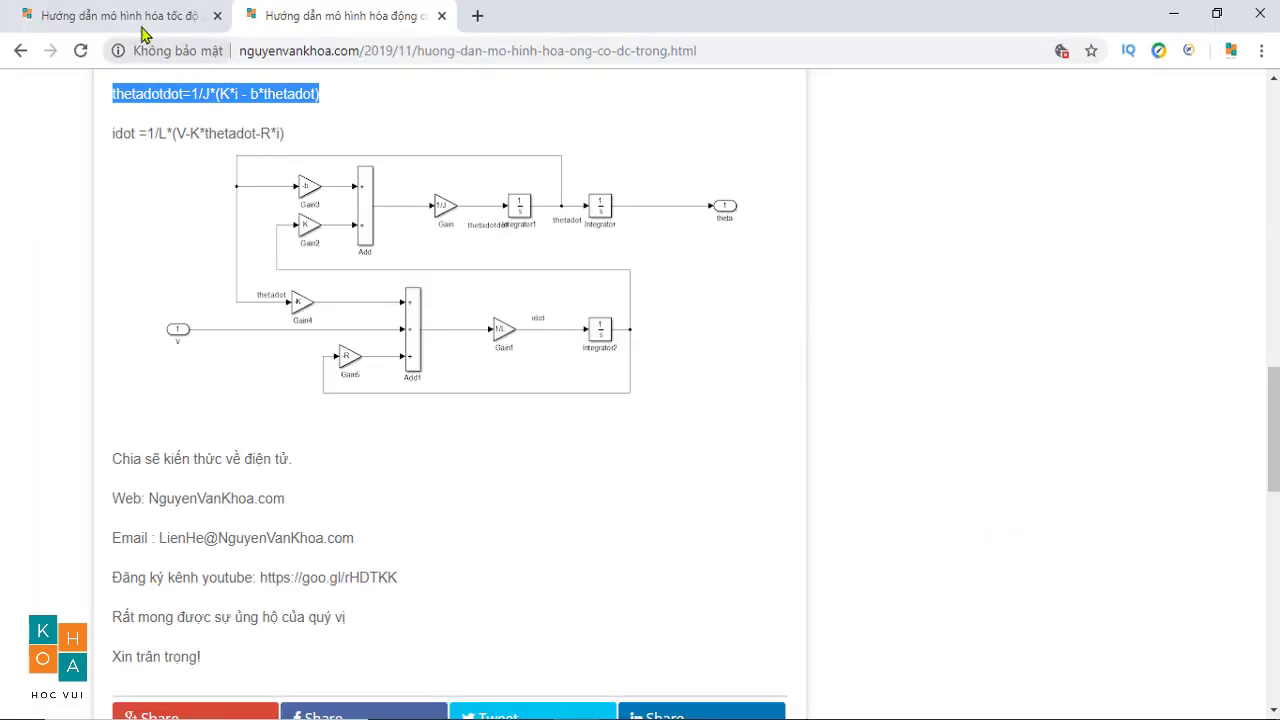
Copy the parameter line J=0.01; b=0.1;K=0.01;R=1;L=0.5 from the DC motor speed modelling article in the browser
{"action": "left_click", "coordinate": [140, 16]}
{"action": "scroll", "coordinate": [212, 405], "scroll_direction": "down", "scroll_amount": 8}
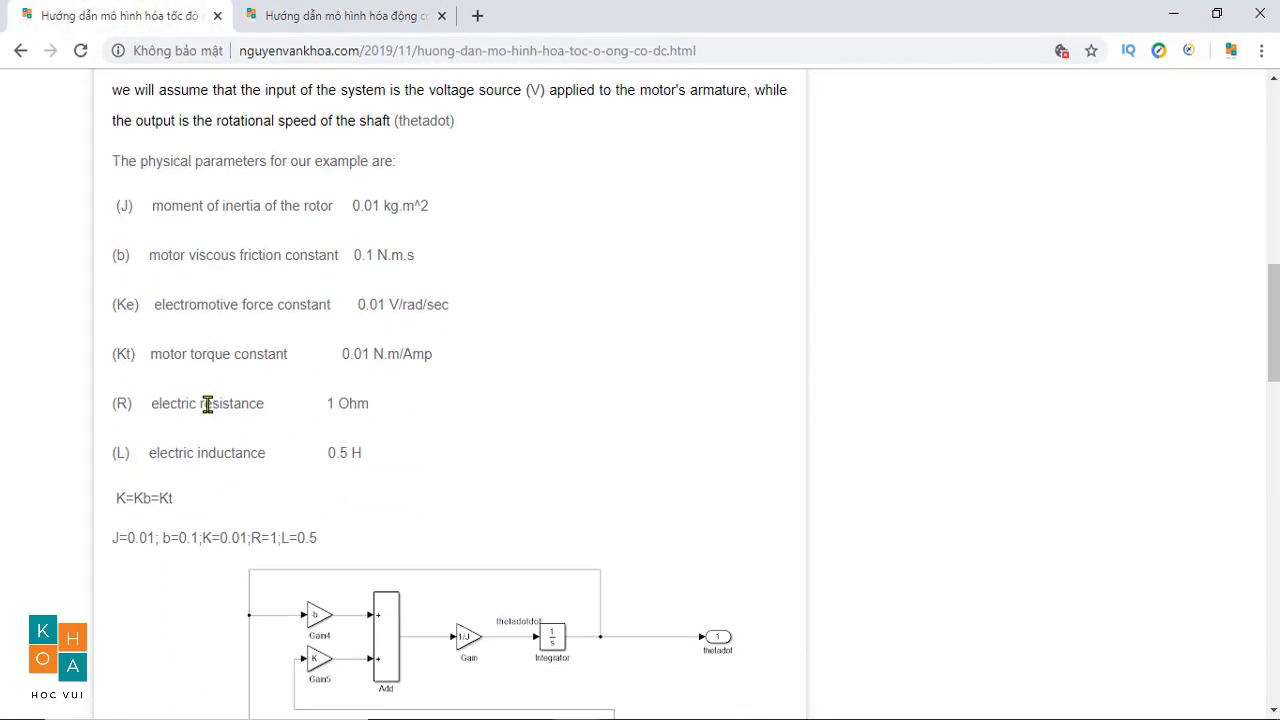
{"action": "scroll", "coordinate": [207, 403], "scroll_direction": "down", "scroll_amount": 2}
{"action": "left_click_drag", "start_coordinate": [111, 372], "coordinate": [318, 380]}
{"action": "right_click", "coordinate": [302, 380]}
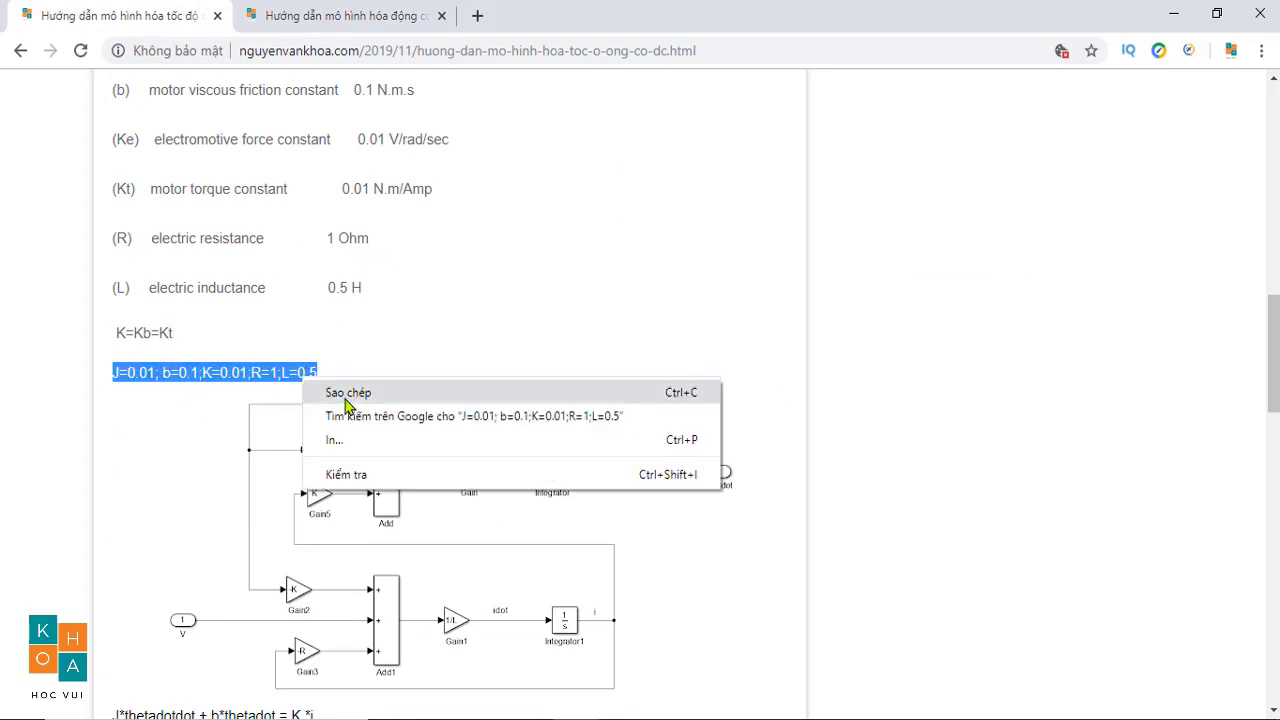
{"action": "left_click", "coordinate": [346, 395]}
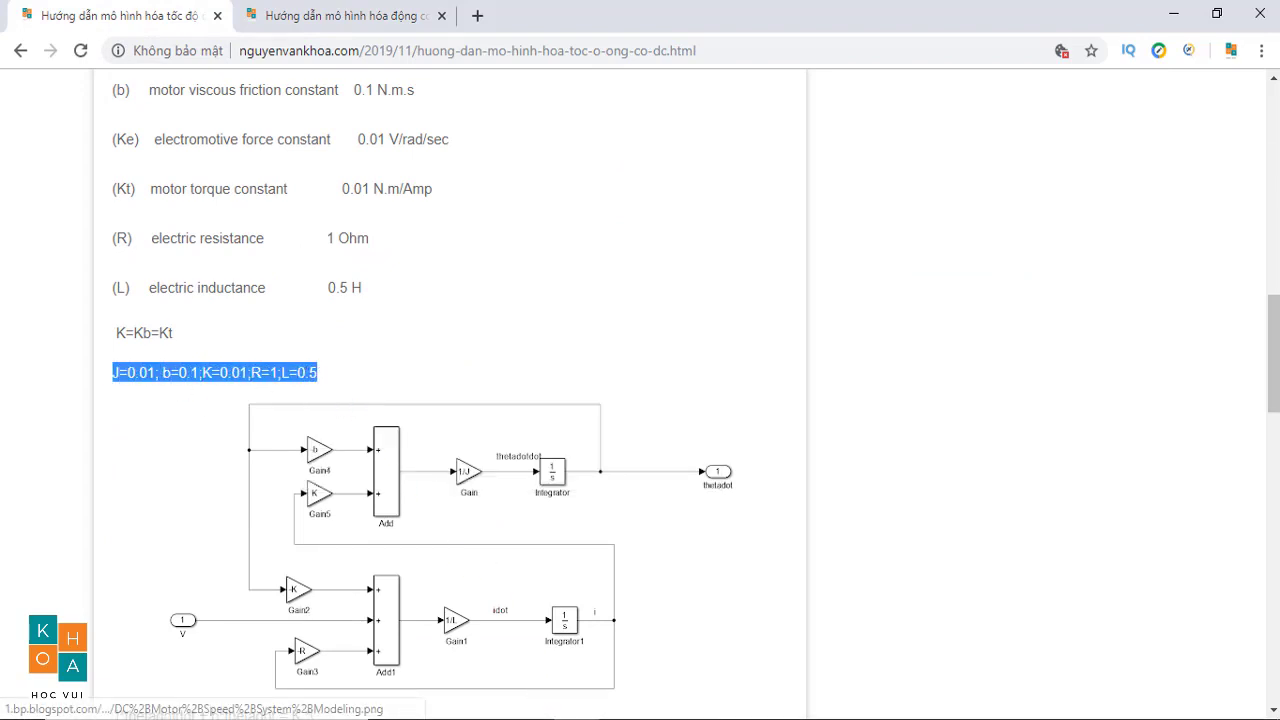
Switch to MATLAB and define the motor variables by running J=0.01; b=0.1;K=0.01;R=1;L=0.5 in the Command Window
{"action": "left_click", "coordinate": [291, 674]}
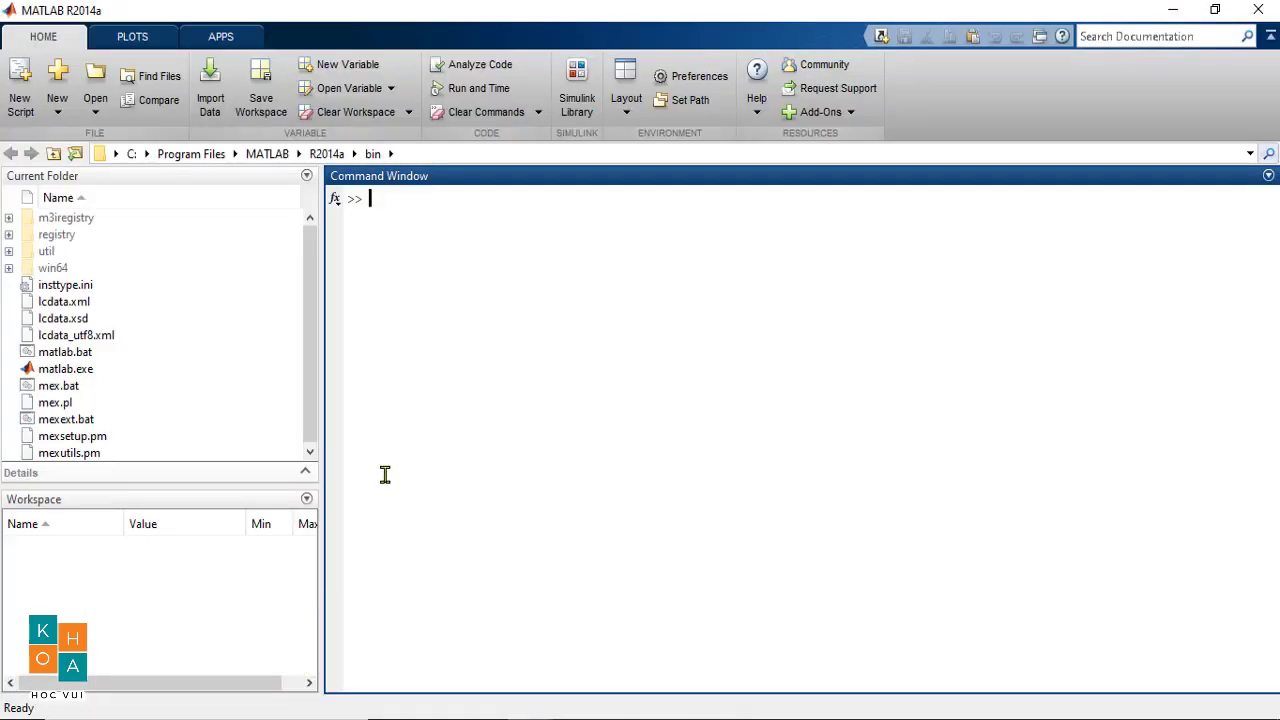
{"action": "key", "text": "ctrl+v"}
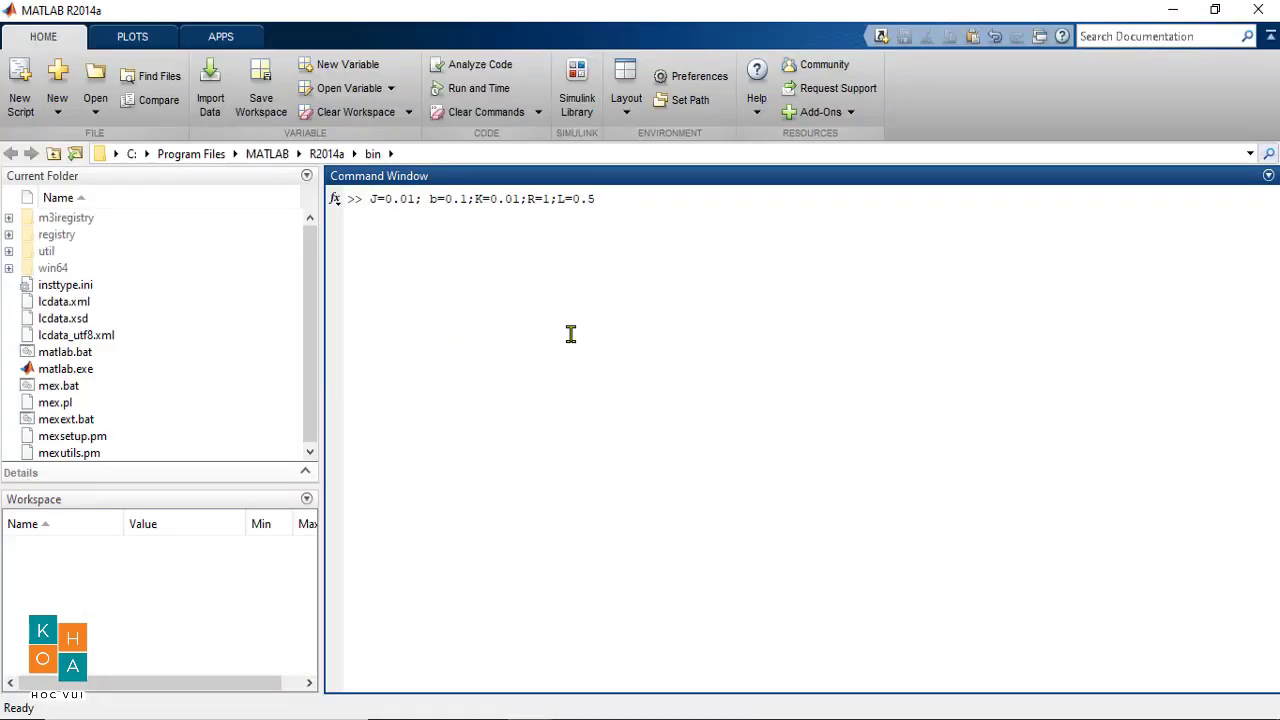
{"action": "key", "text": "Return"}
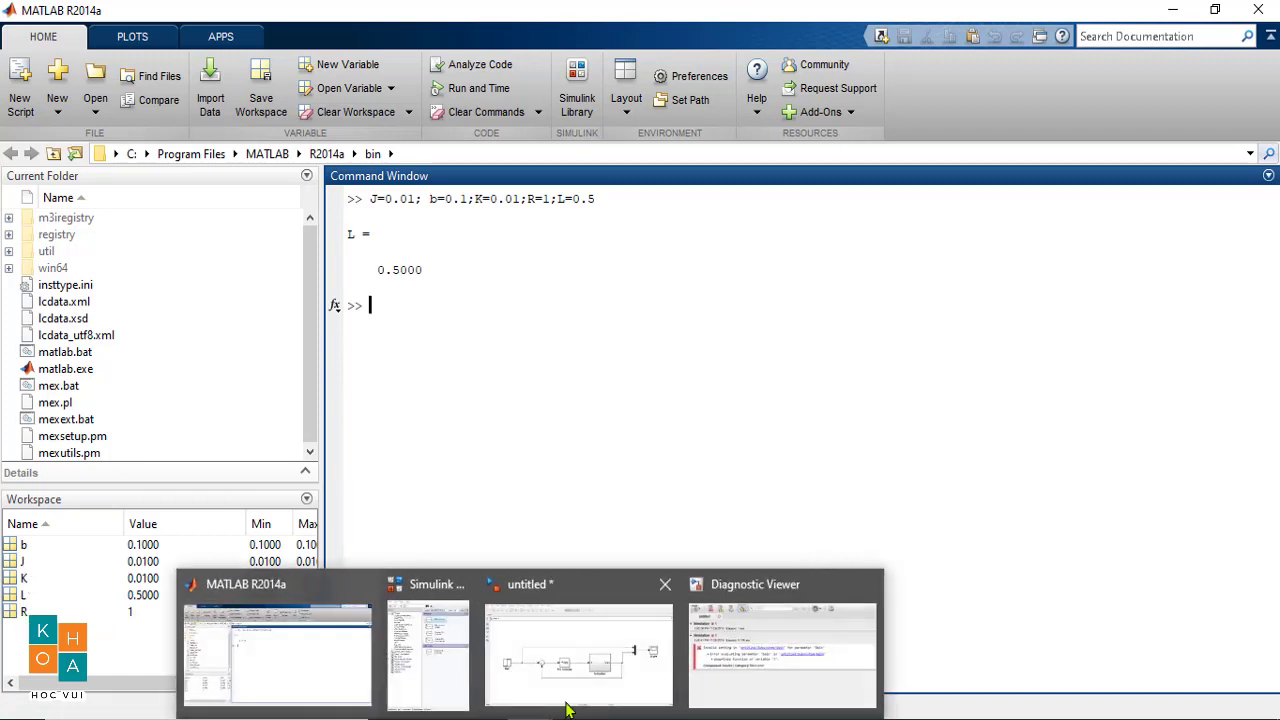
Return to the Simulink model, run the simulation, and examine the step response in the enlarged Scope before closing it
{"action": "left_click", "coordinate": [578, 672]}
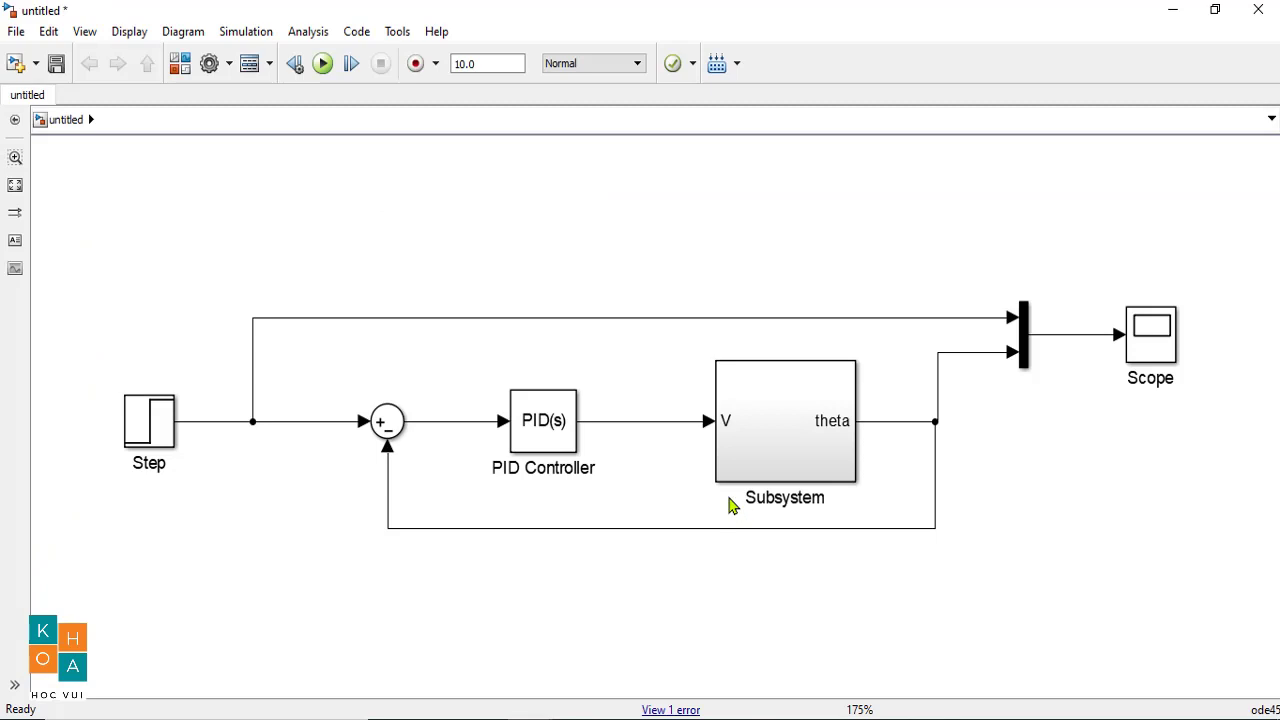
{"action": "left_click", "coordinate": [322, 64]}
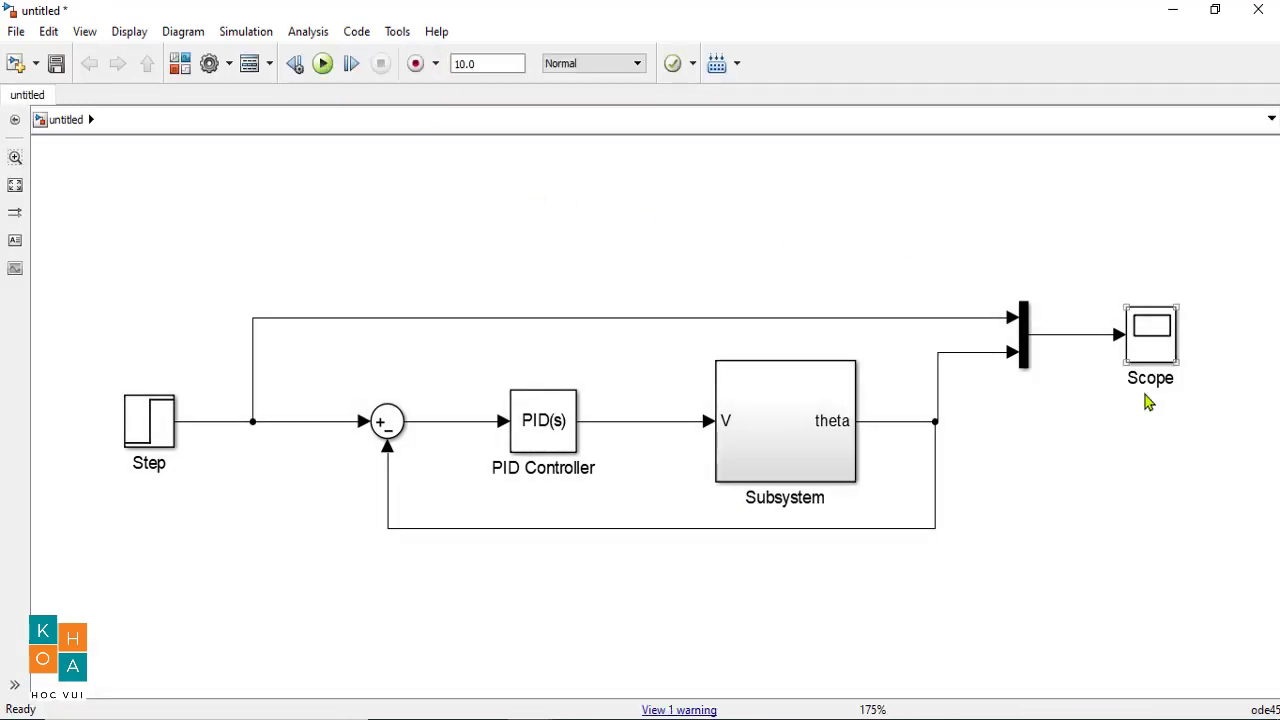
{"action": "left_click", "coordinate": [1153, 358]}
{"action": "double_click", "coordinate": [1153, 358]}
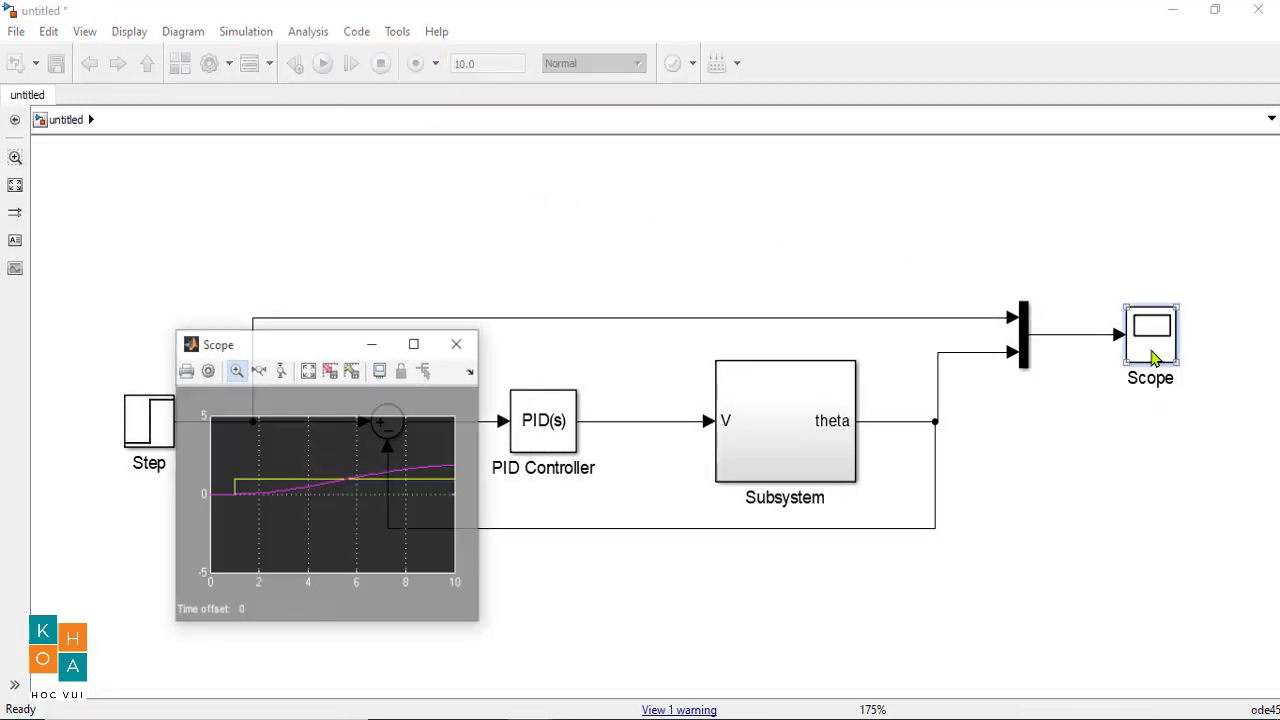
{"action": "left_click", "coordinate": [416, 346]}
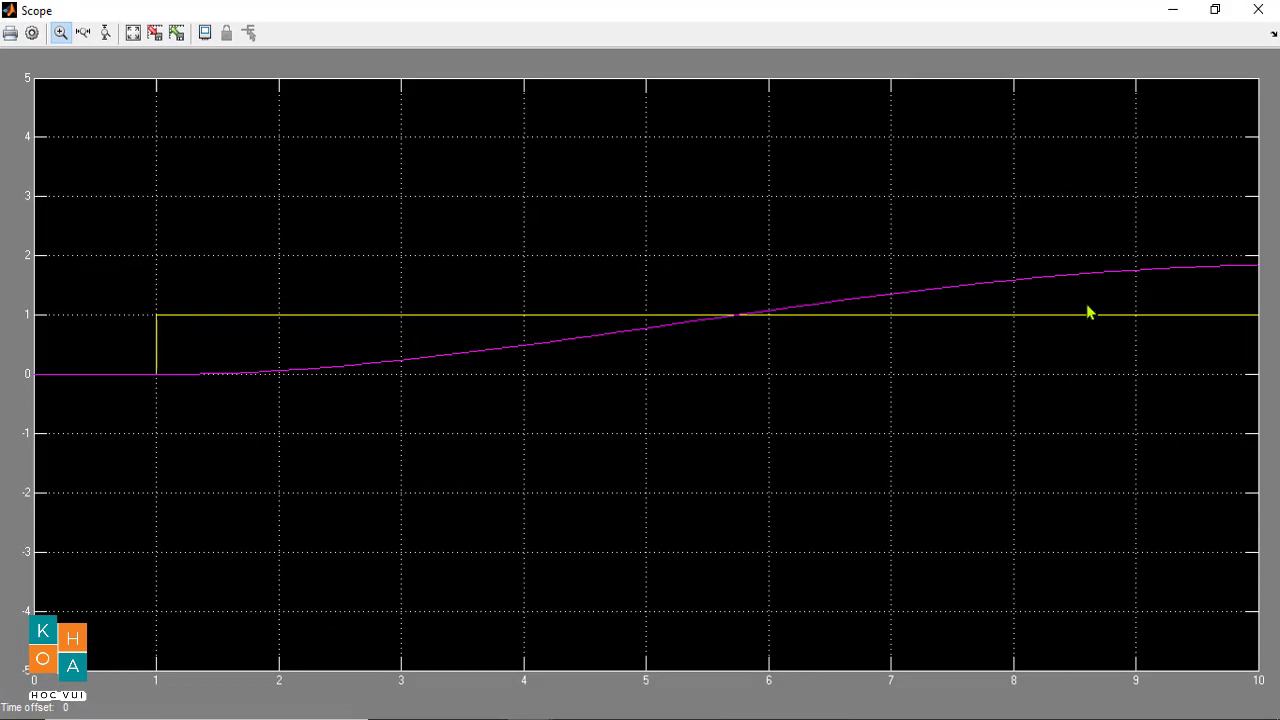
{"action": "left_click", "coordinate": [1258, 10]}
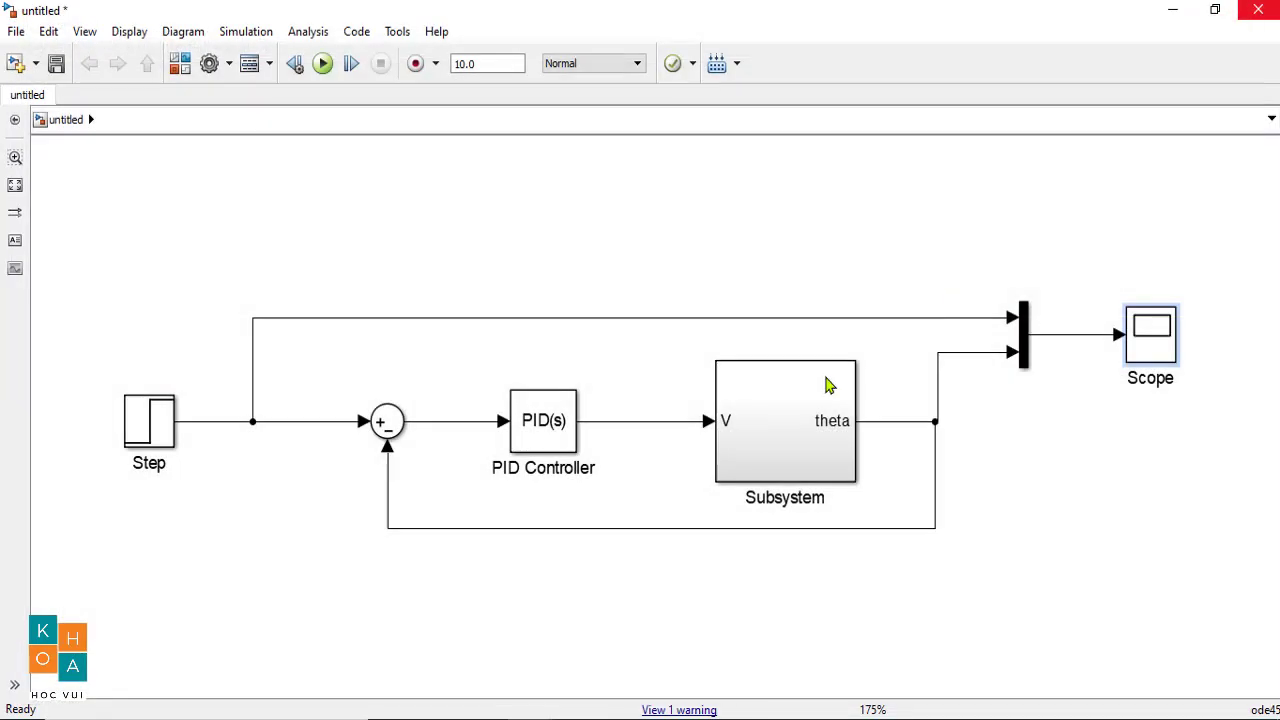
Launch the PID Tuner from the PID Controller block's parameters and maximize its window
{"action": "left_click", "coordinate": [549, 422]}
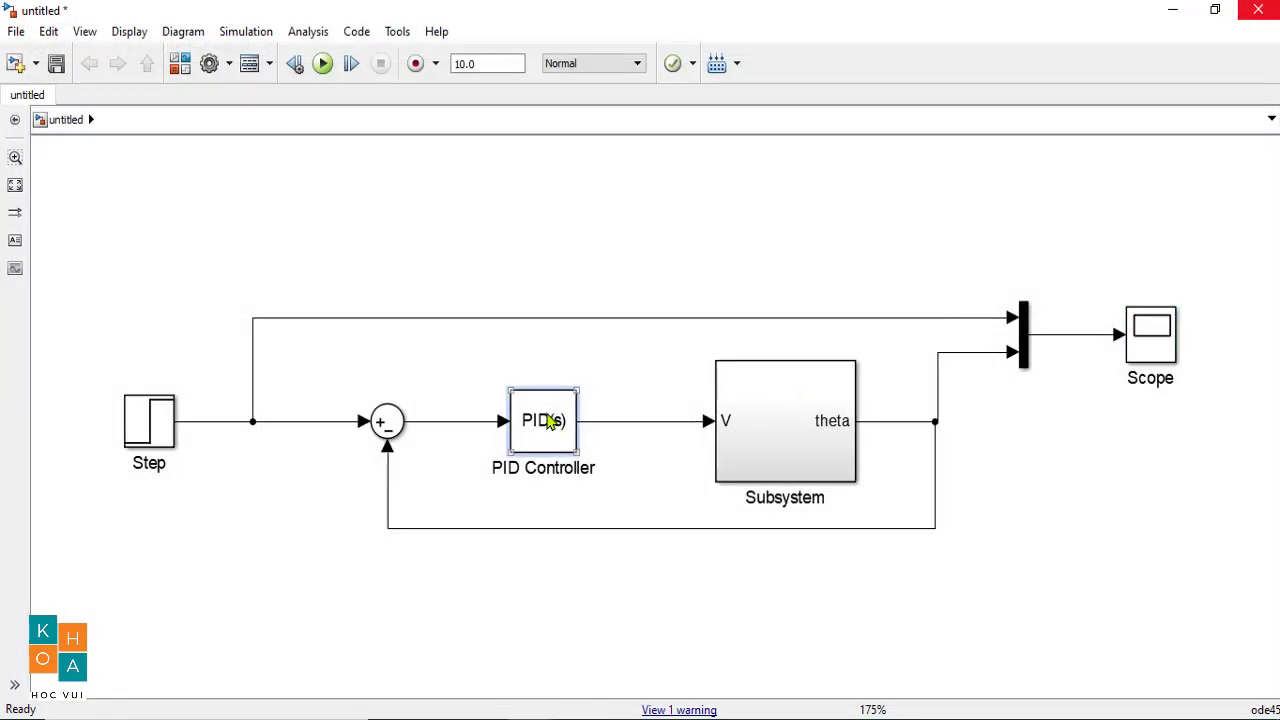
{"action": "double_click", "coordinate": [549, 422]}
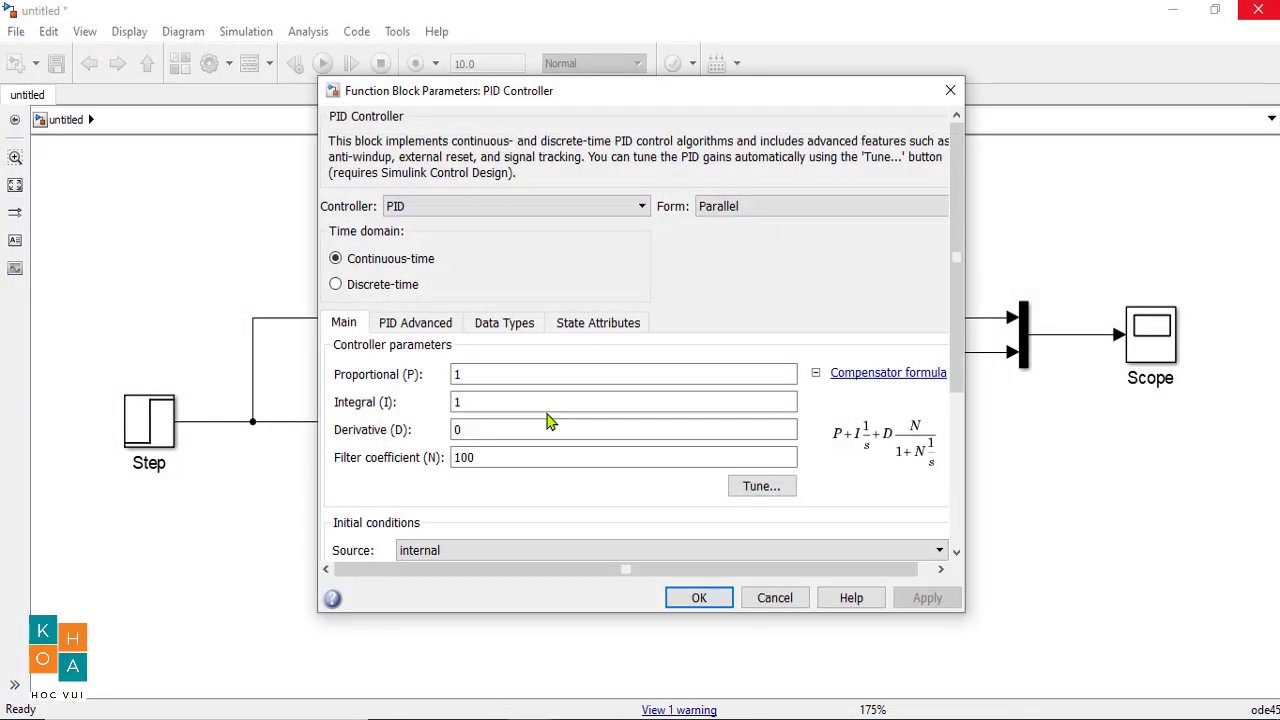
{"action": "left_click", "coordinate": [772, 490]}
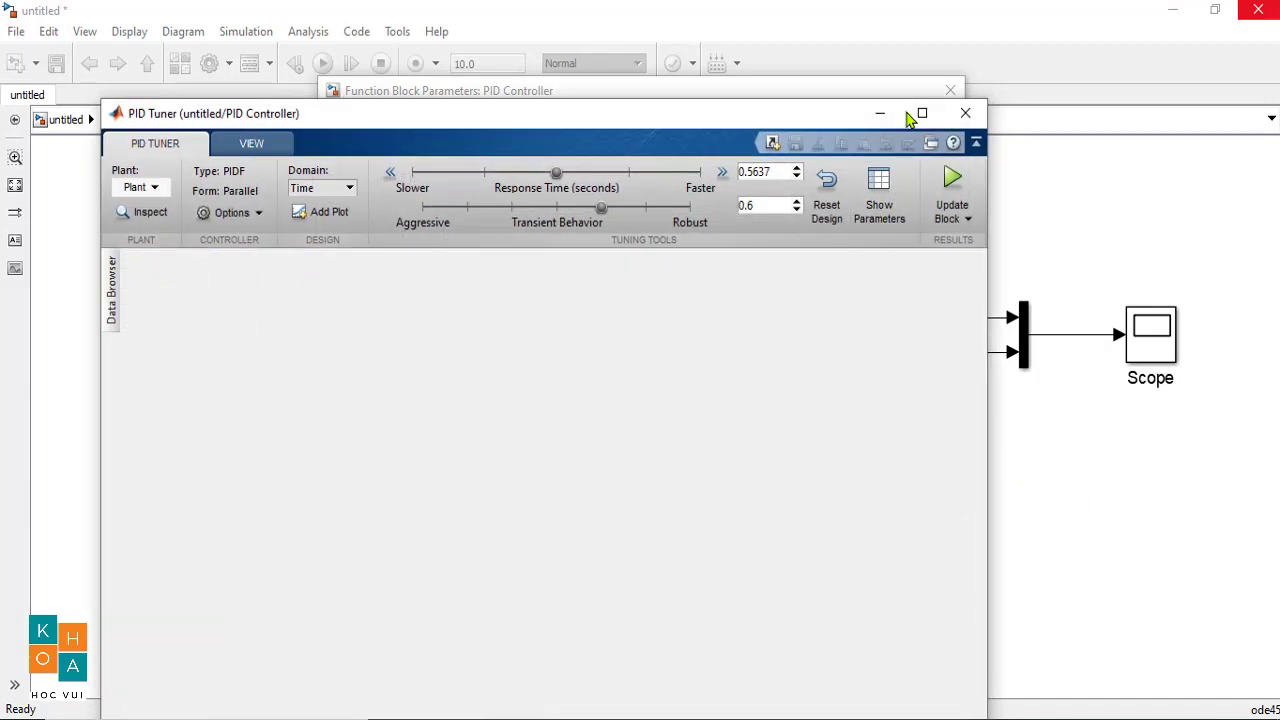
{"action": "left_click", "coordinate": [921, 114]}
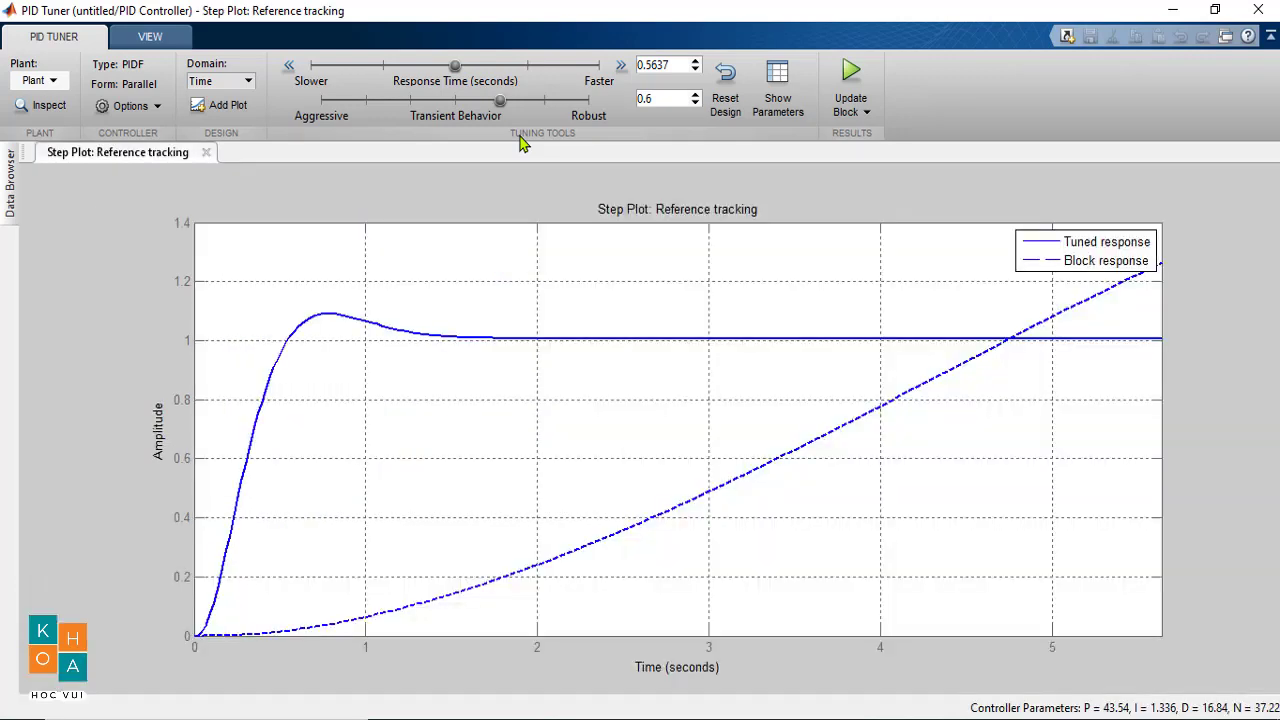
Try faster response times of 0.3724, 0.2576 and 0.4276 seconds, comparing transient behavior values of 0.65 and 0.6
{"action": "mouse_move", "coordinate": [499, 104]}
{"action": "left_mouse_down"}
{"action": "mouse_move", "coordinate": [538, 107]}
{"action": "mouse_move", "coordinate": [511, 107]}
{"action": "left_mouse_up"}
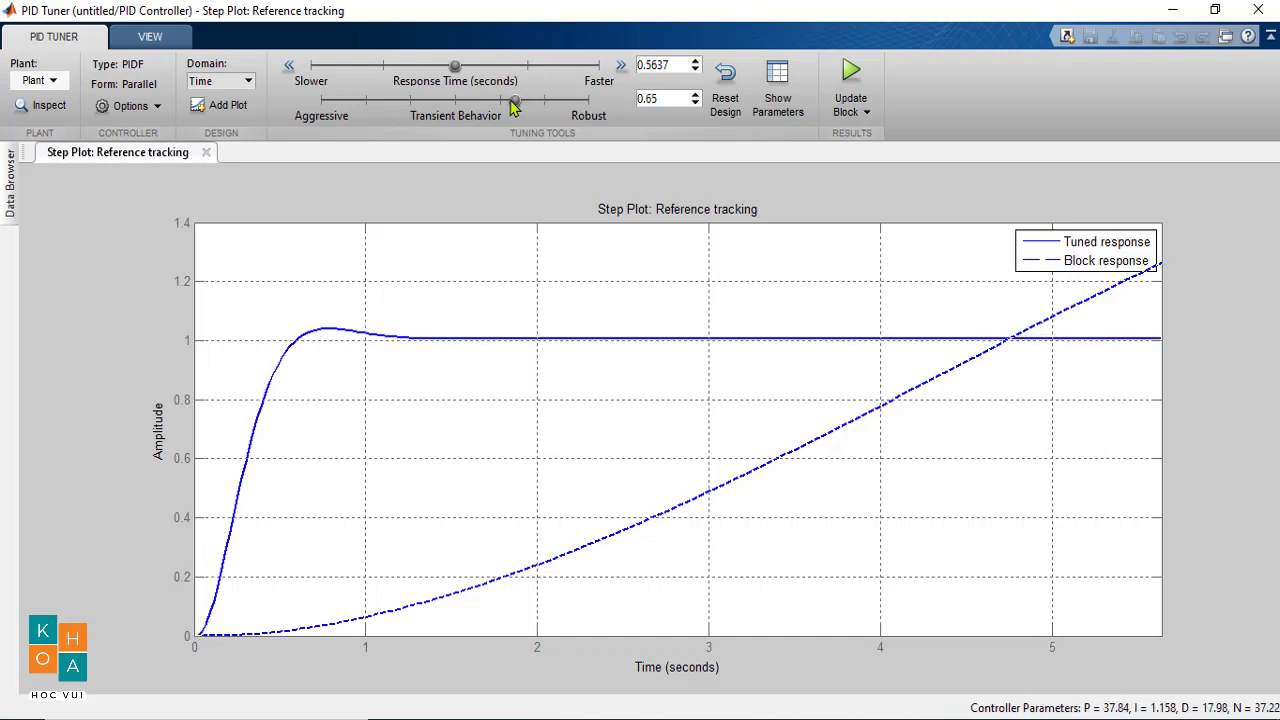
{"action": "left_click_drag", "start_coordinate": [455, 68], "coordinate": [482, 70]}
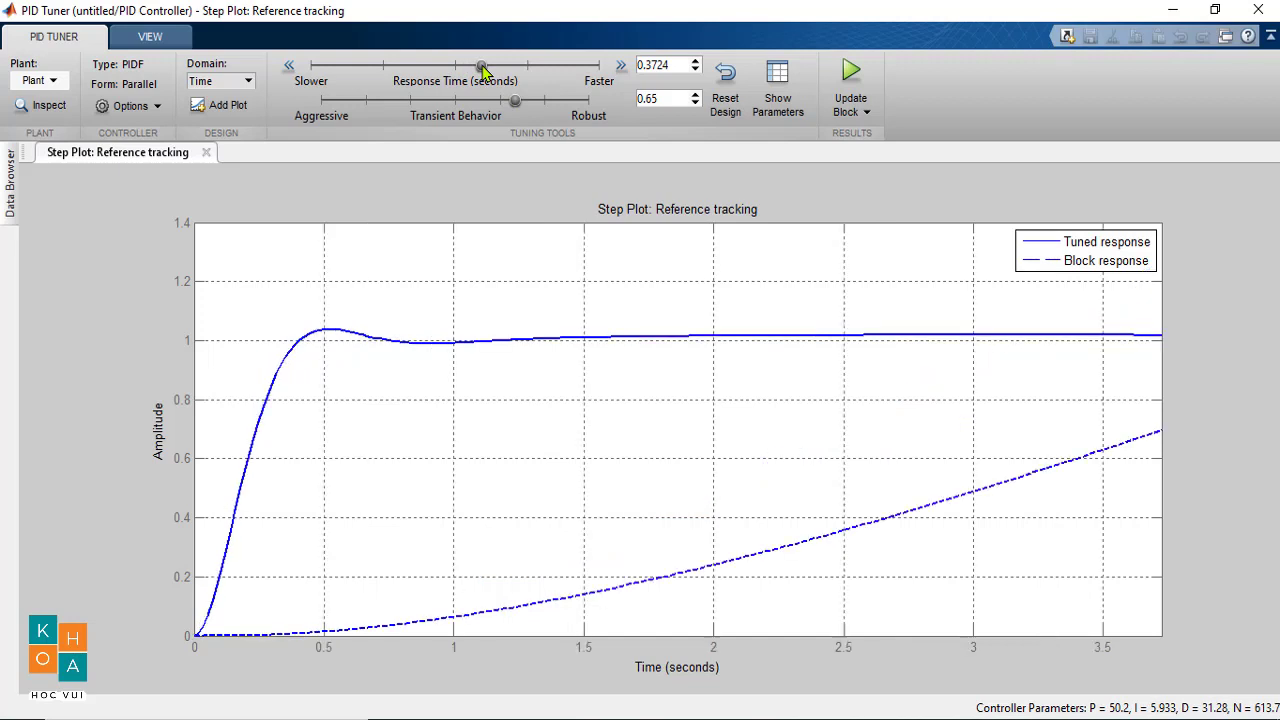
{"action": "left_click_drag", "start_coordinate": [482, 68], "coordinate": [504, 70]}
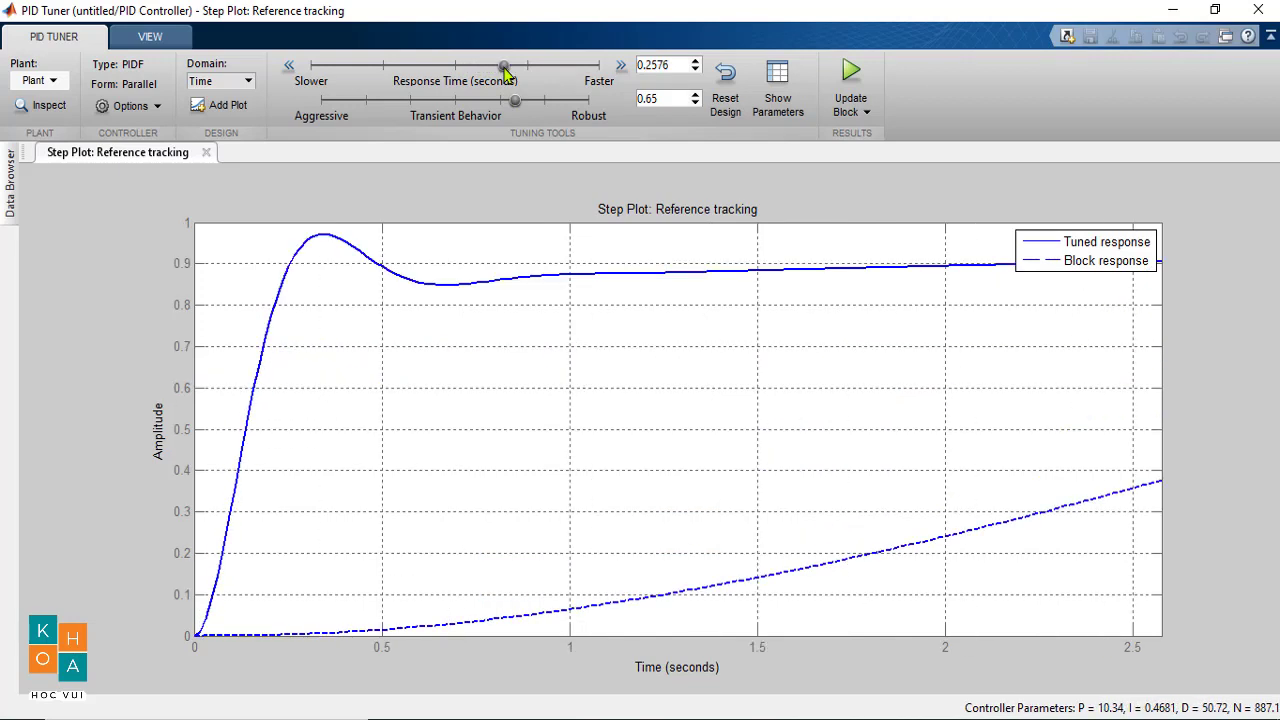
{"action": "left_click_drag", "start_coordinate": [504, 70], "coordinate": [474, 68]}
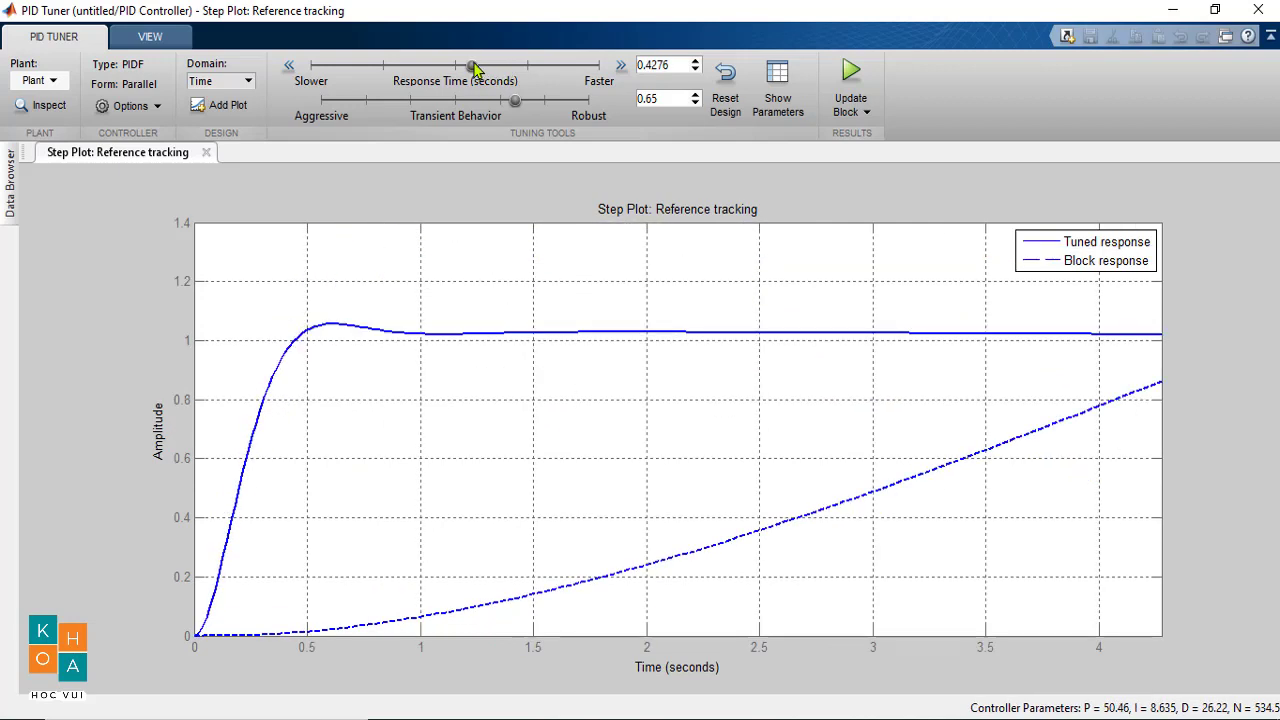
{"action": "left_click_drag", "start_coordinate": [473, 62], "coordinate": [497, 110]}
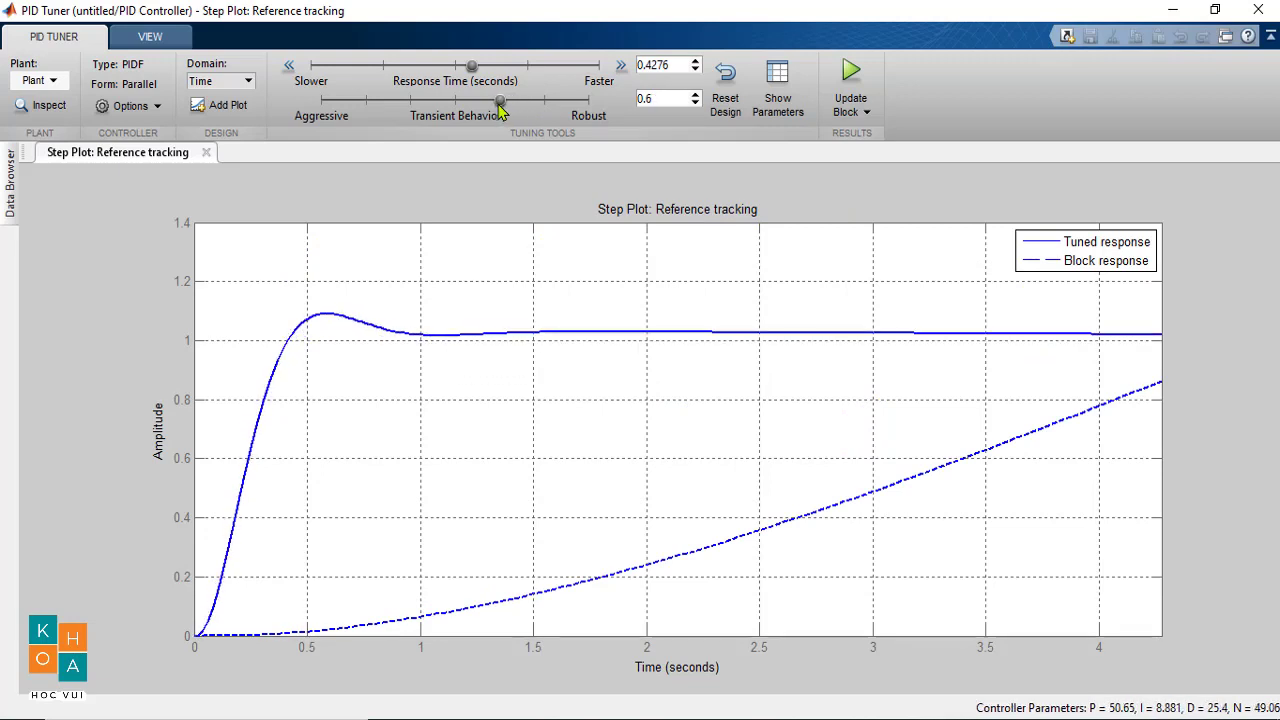
{"action": "left_click_drag", "start_coordinate": [500, 110], "coordinate": [514, 112]}
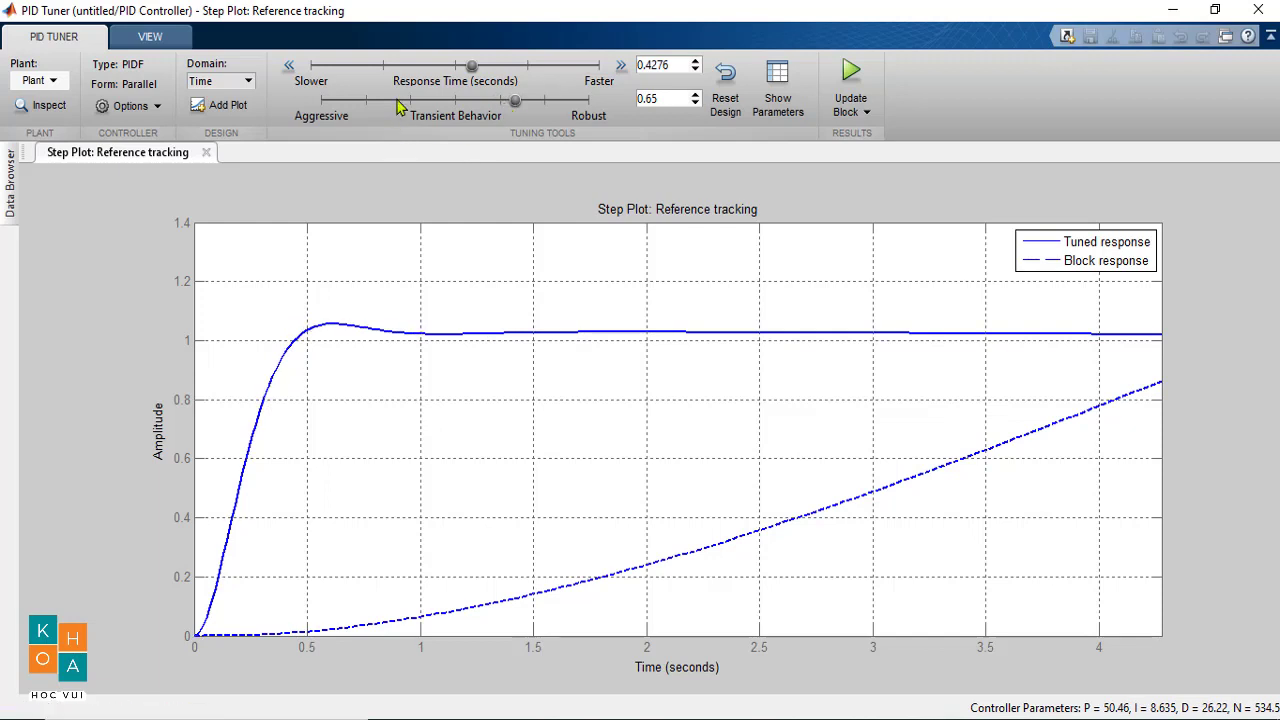
Try slower response times of 0.9795 and 1.702 seconds, transient behavior values of 0.32 and 0.52, and a response time of 0.4688 seconds
{"action": "left_click_drag", "start_coordinate": [468, 70], "coordinate": [418, 76]}
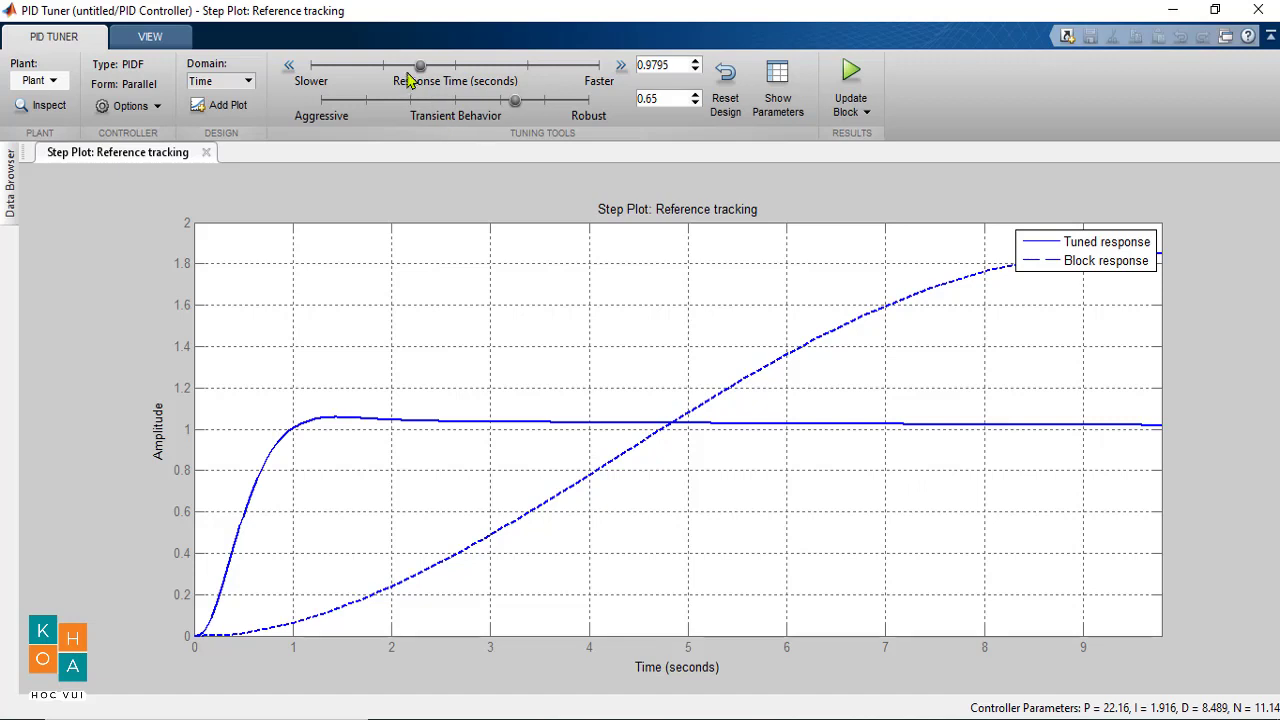
{"action": "left_click_drag", "start_coordinate": [419, 67], "coordinate": [381, 72]}
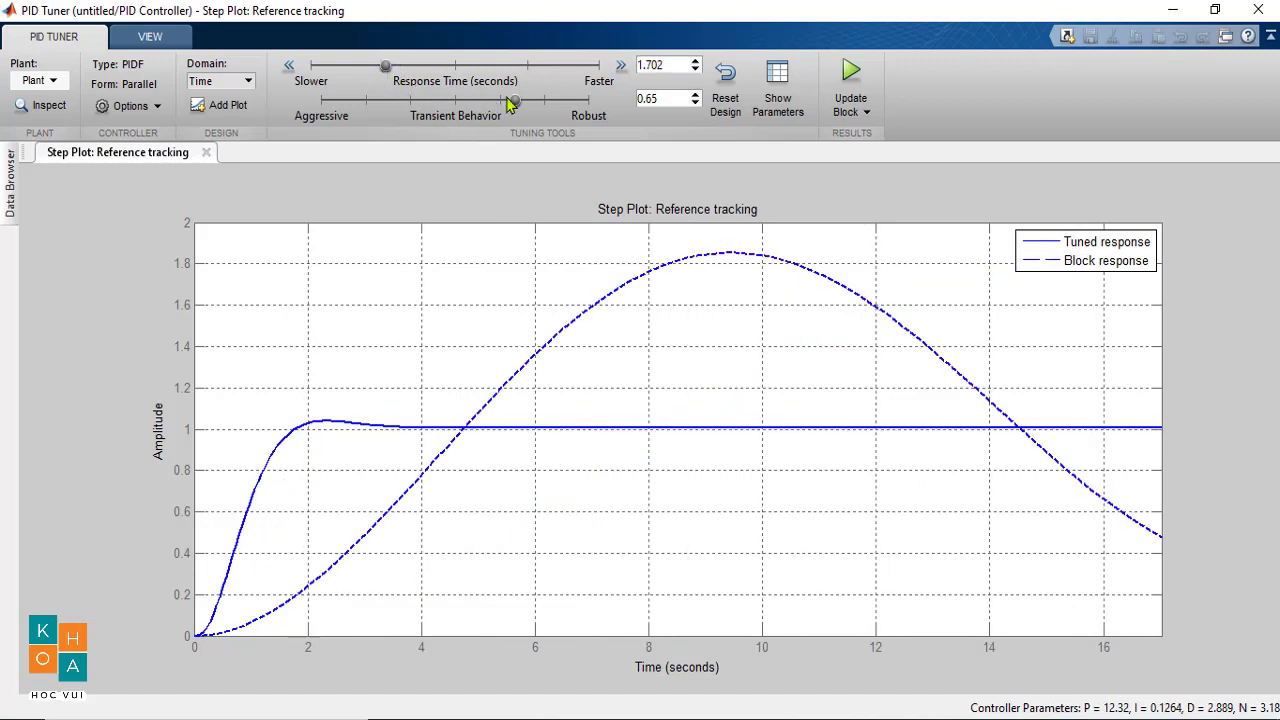
{"action": "left_click_drag", "start_coordinate": [515, 104], "coordinate": [422, 115]}
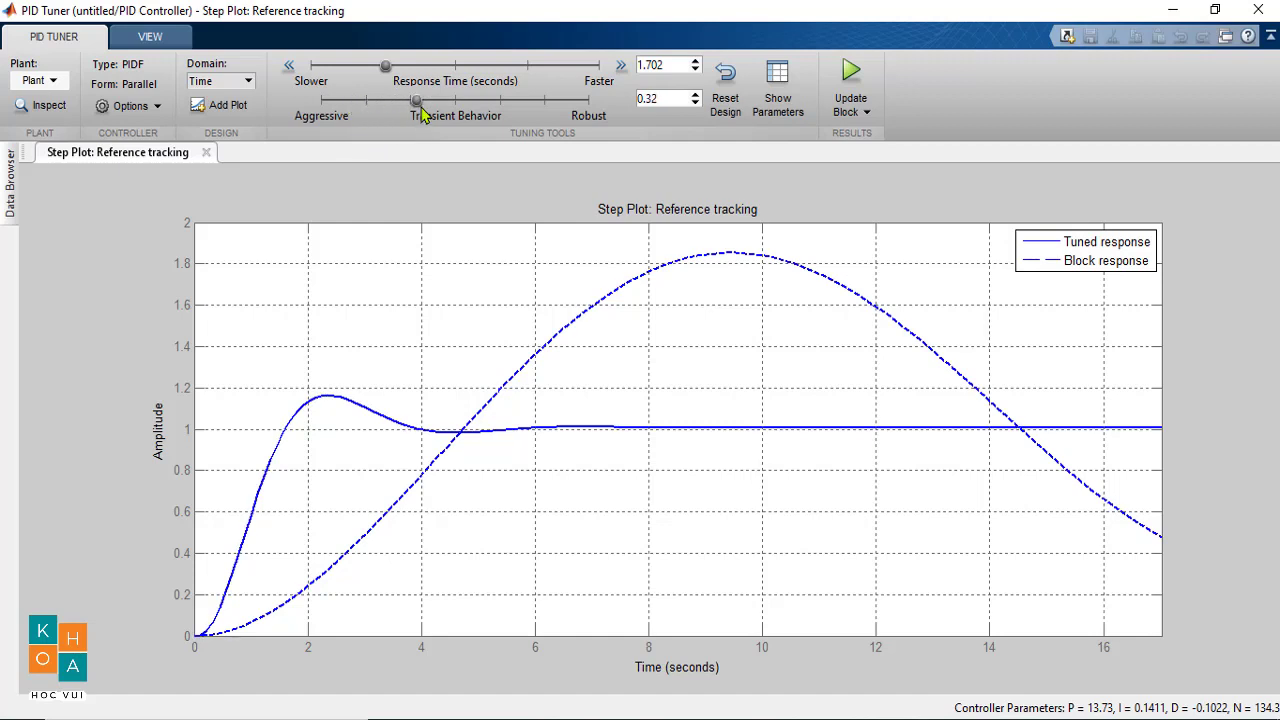
{"action": "left_click_drag", "start_coordinate": [422, 115], "coordinate": [483, 118]}
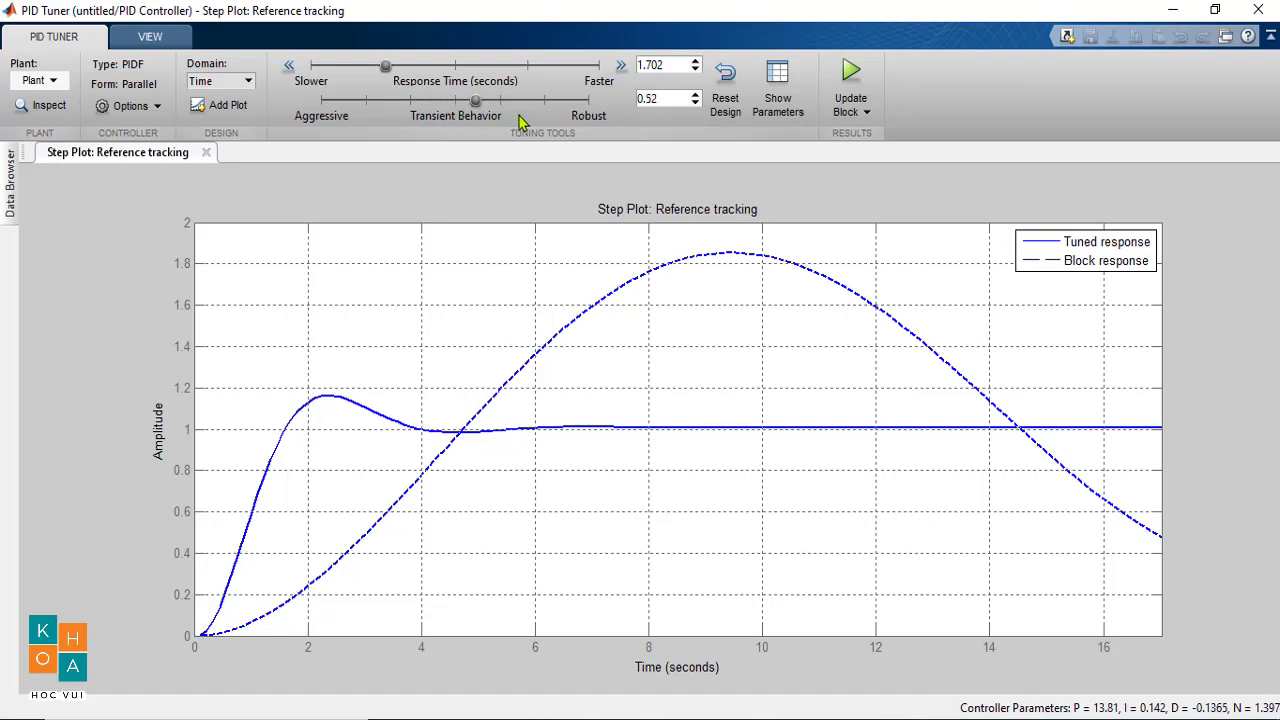
{"action": "left_click_drag", "start_coordinate": [390, 72], "coordinate": [472, 84]}
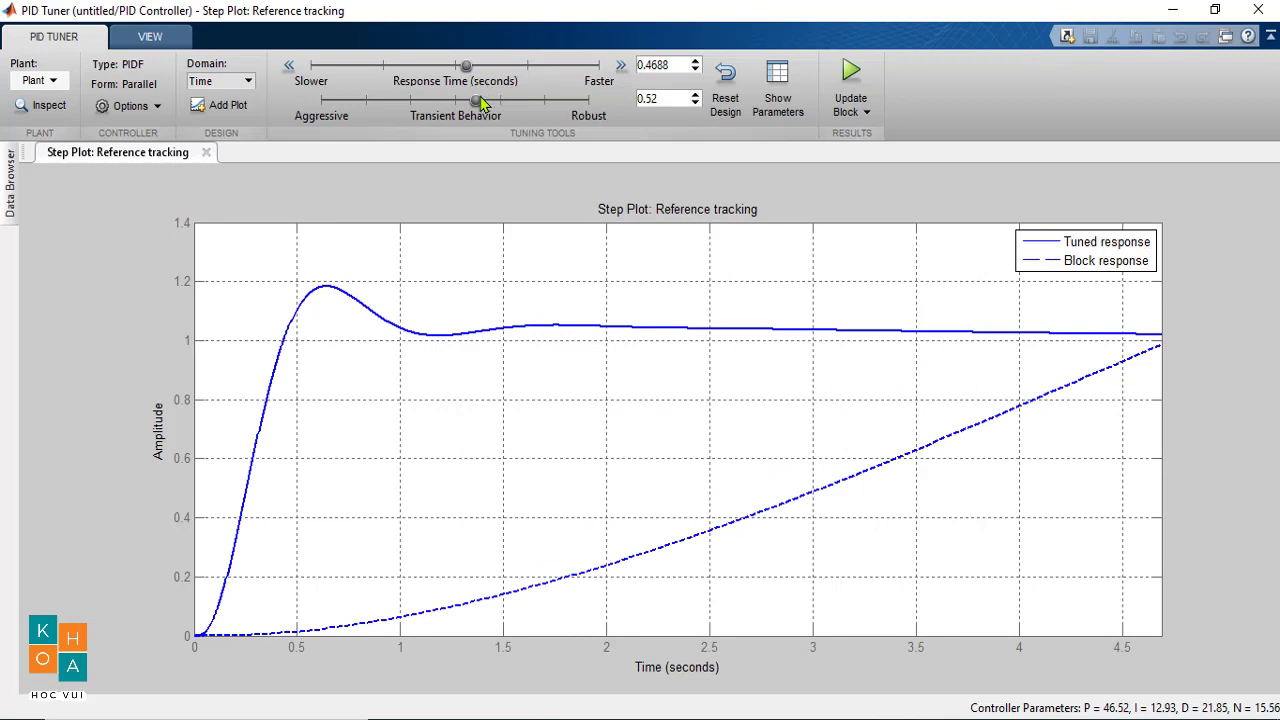
Set the transient behavior to 0.66 and the response time to 0.9355 seconds, and apply the tuned gains to the PID Controller block
{"action": "left_click_drag", "start_coordinate": [476, 100], "coordinate": [520, 115]}
{"action": "left_click_drag", "start_coordinate": [466, 66], "coordinate": [420, 102]}
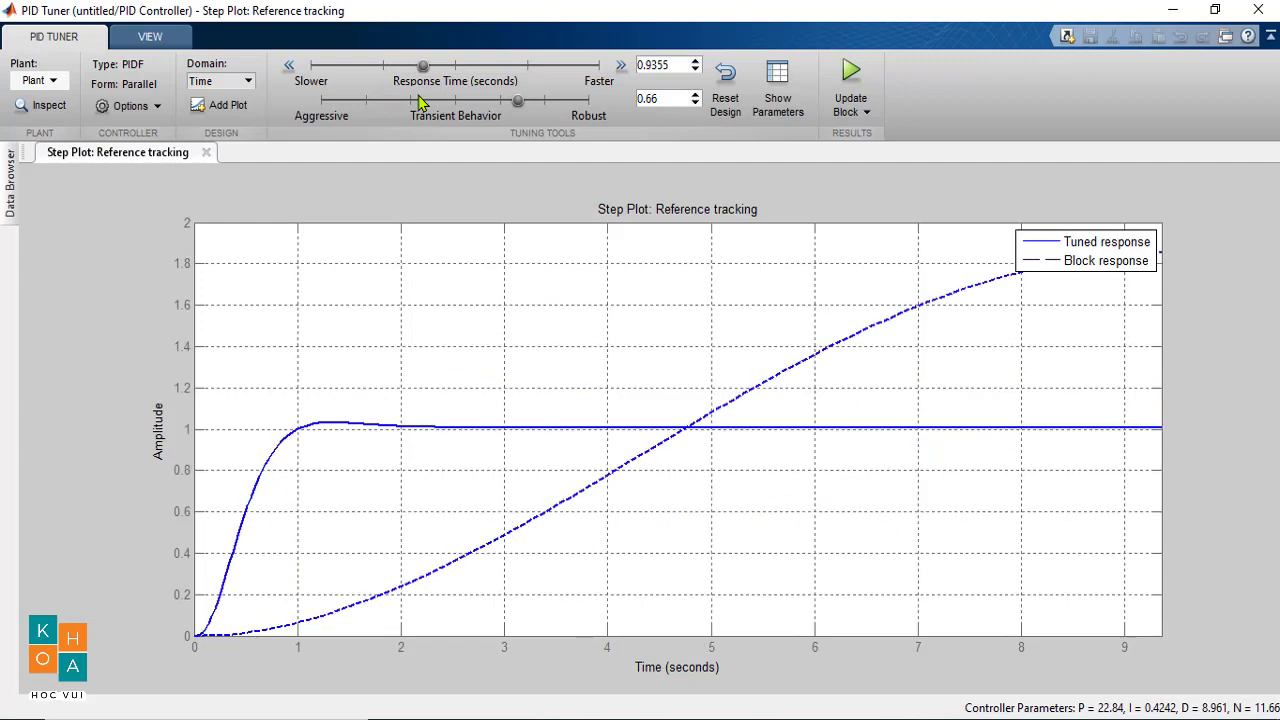
{"action": "left_click", "coordinate": [849, 78]}
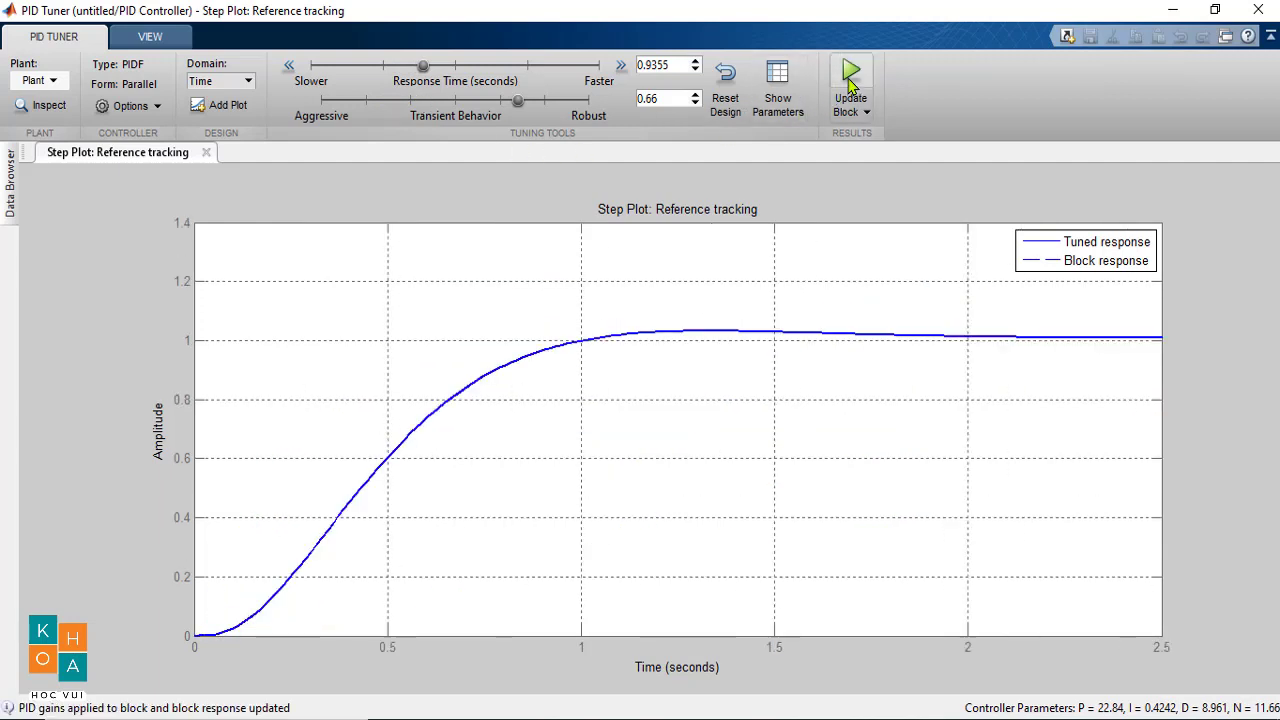
{"action": "left_click", "coordinate": [1268, 12]}
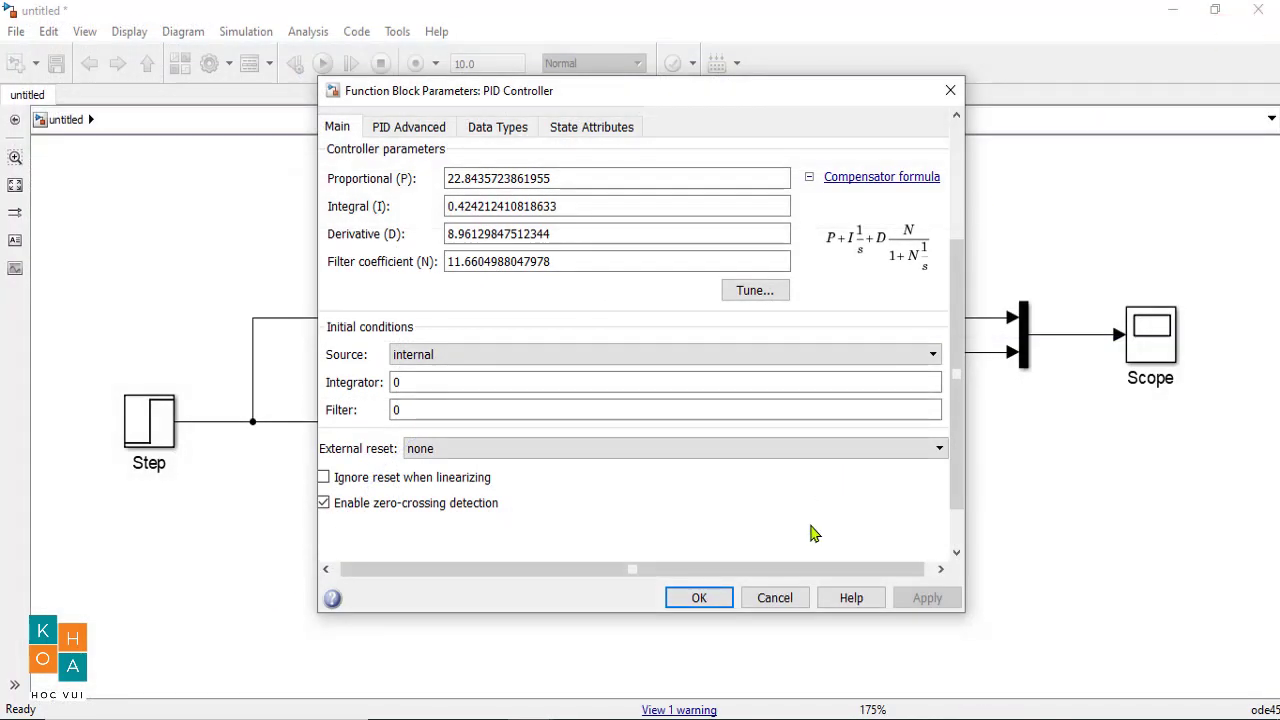
{"action": "left_click", "coordinate": [699, 597]}
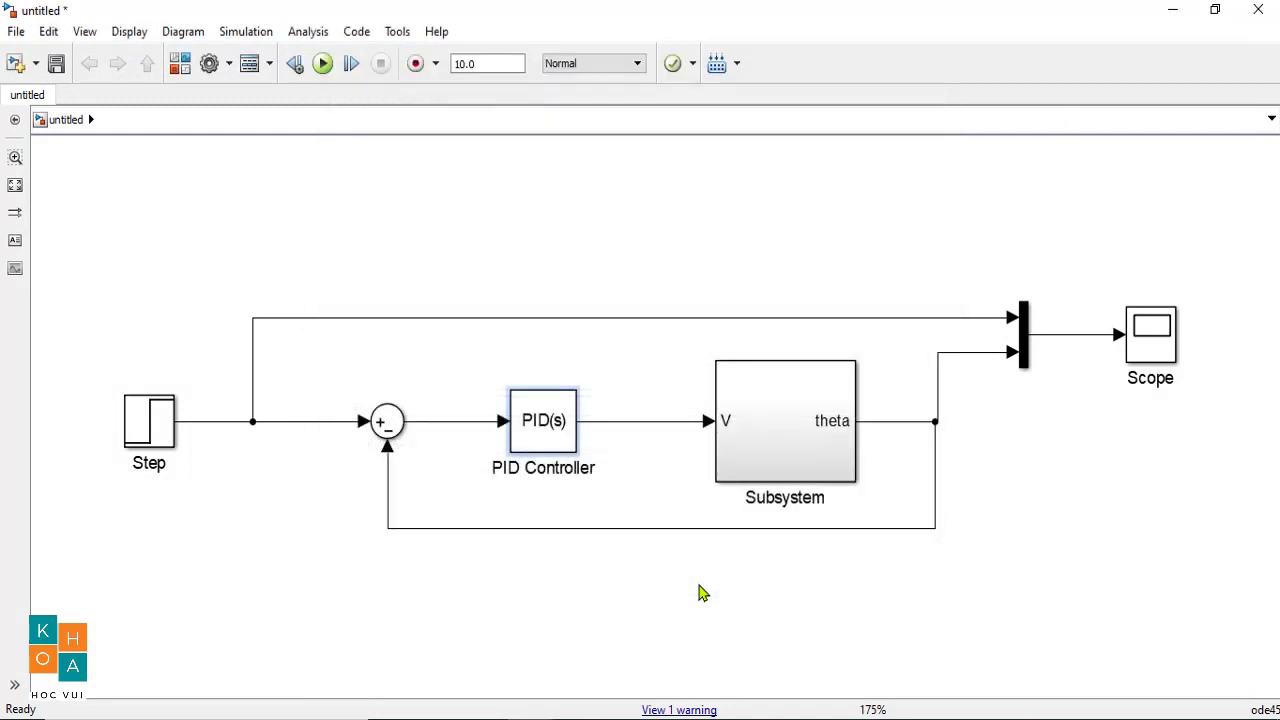
Run the simulation with the tuned gains and examine the autoscaled step response in the Scope before closing it
{"action": "left_click", "coordinate": [324, 64]}
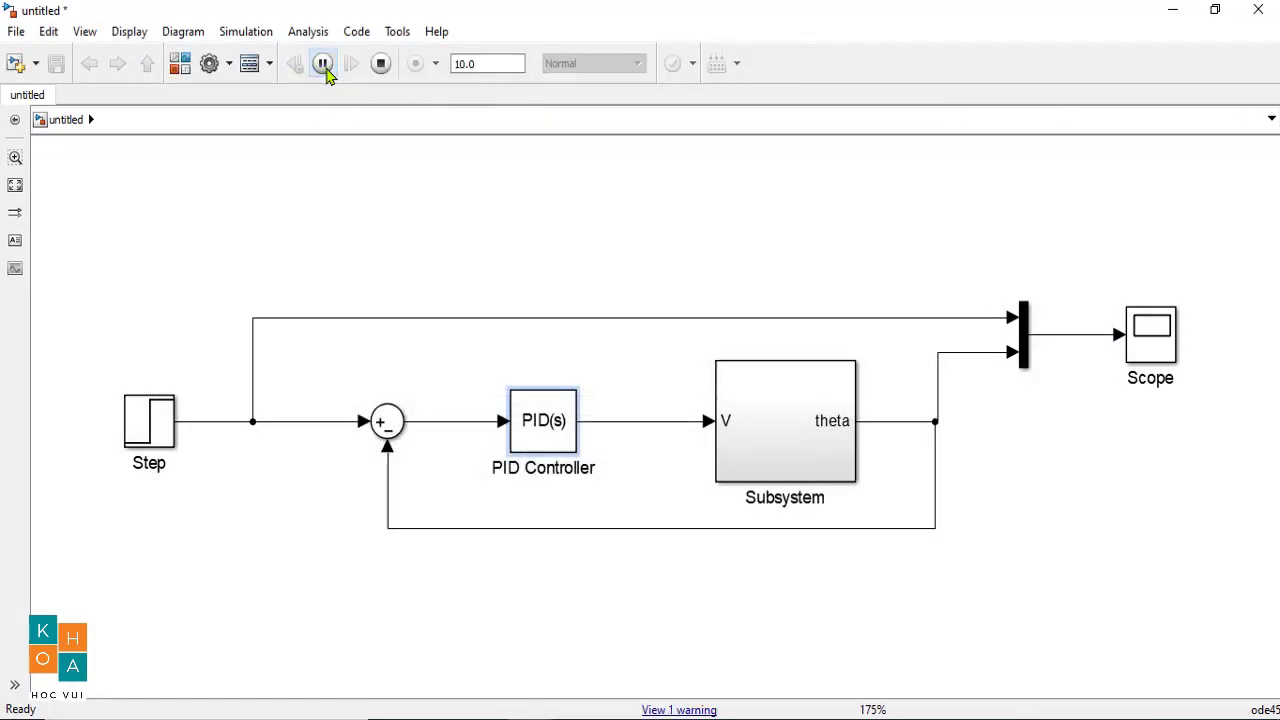
{"action": "double_click", "coordinate": [1158, 350]}
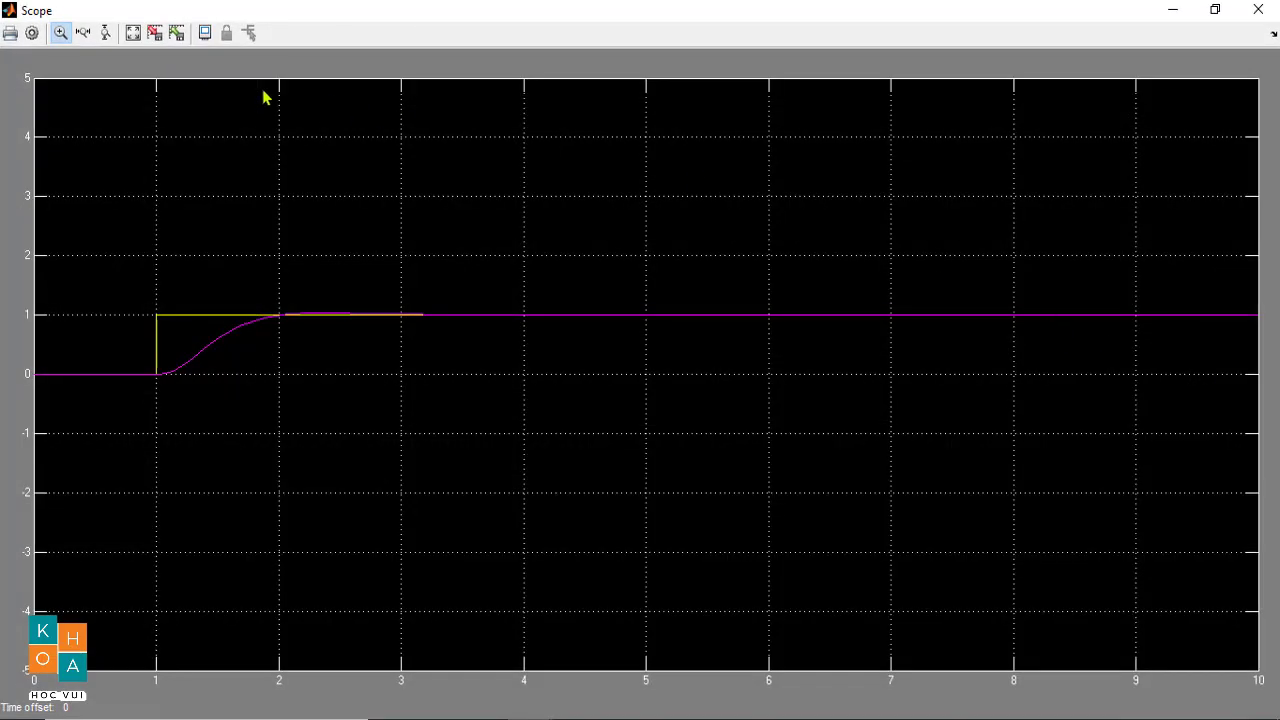
{"action": "left_click", "coordinate": [133, 33]}
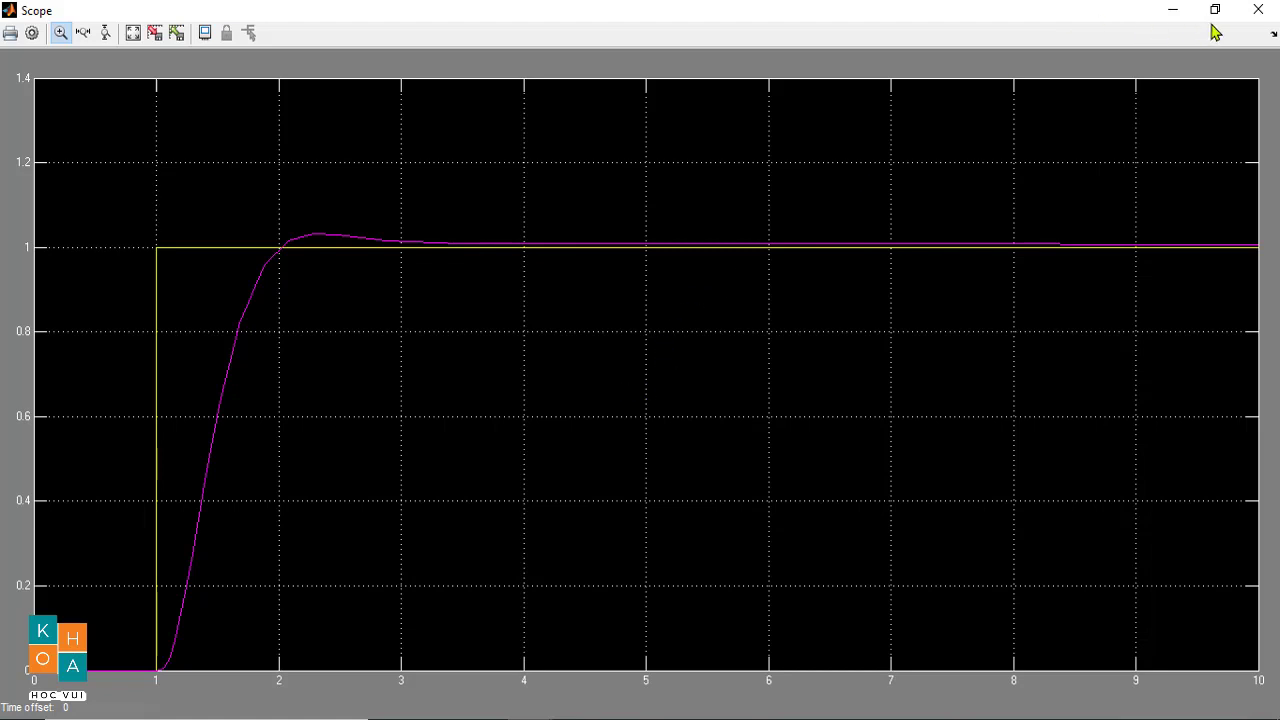
{"action": "left_click", "coordinate": [1258, 9]}
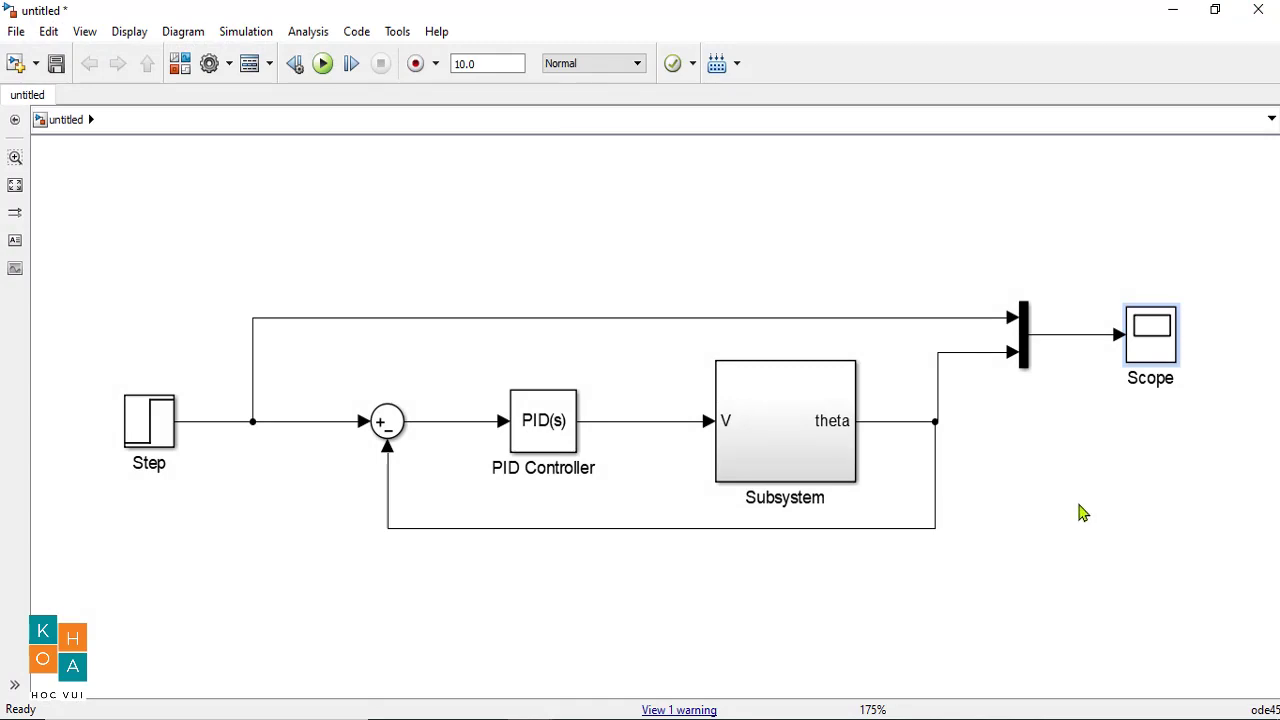